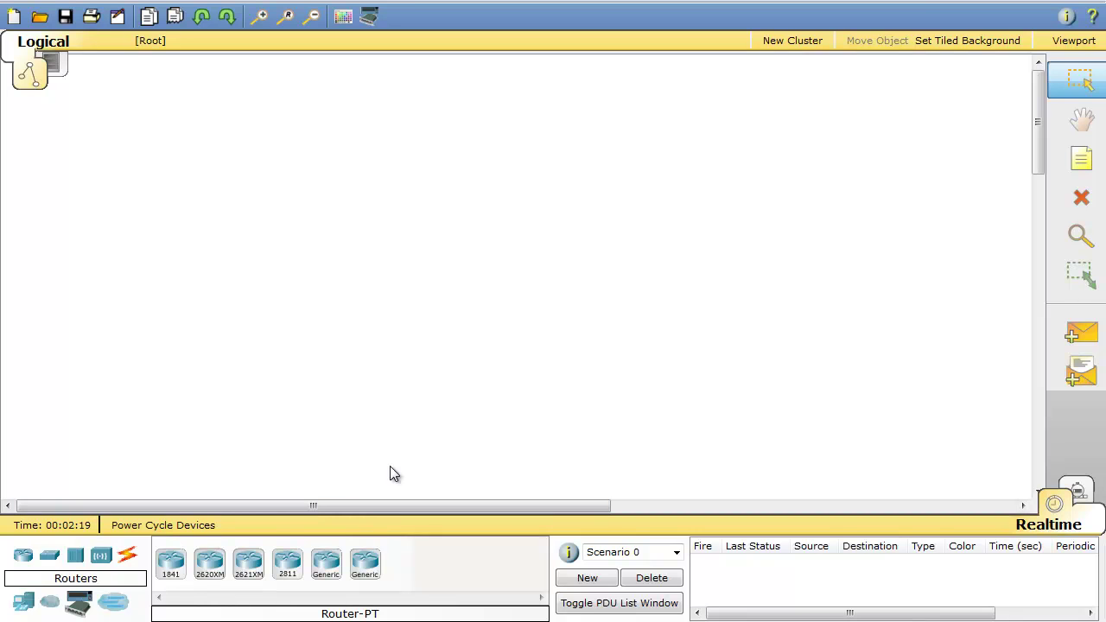
- Place a 2811 router on the workspace and rename it UCME
left_click(287, 566)
left_click(661, 248)
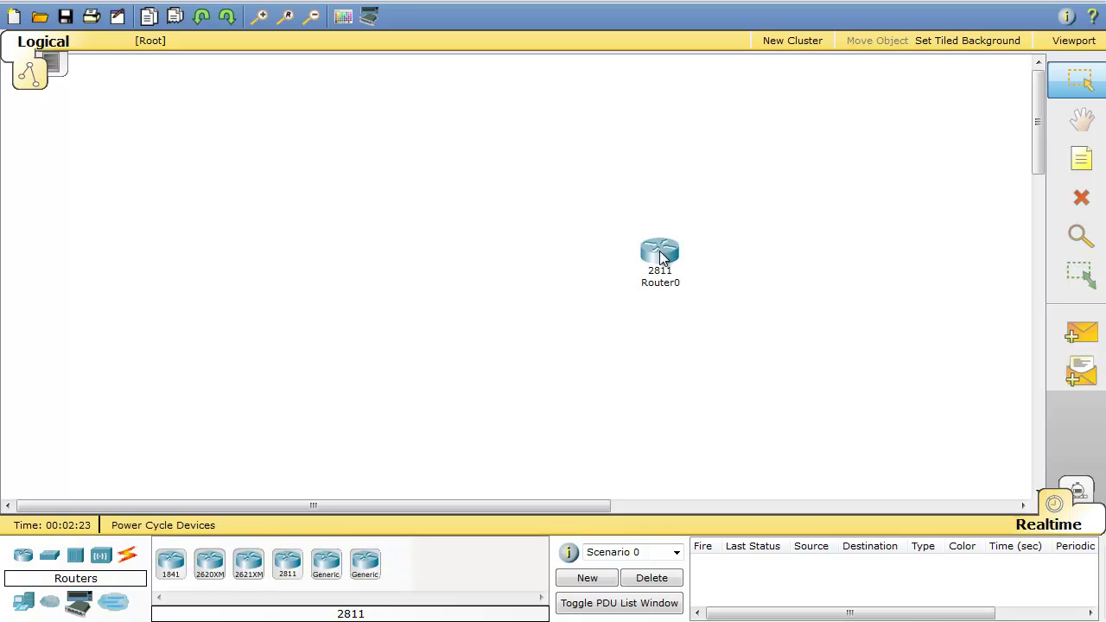
left_click_drag(662, 250, 626, 241)
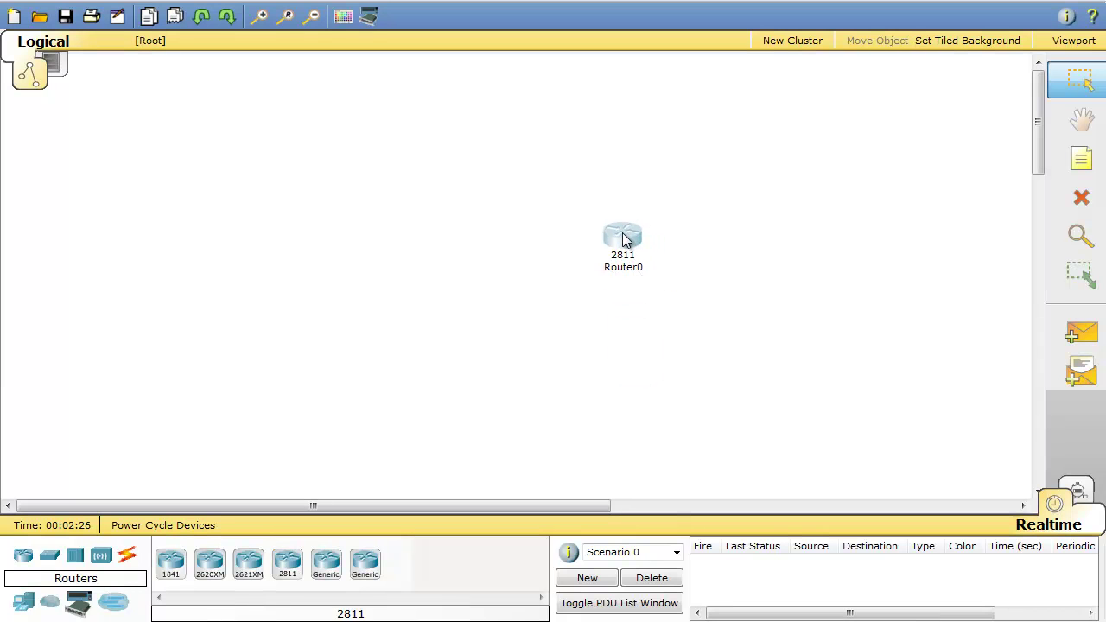
left_click_drag(626, 240, 612, 241)
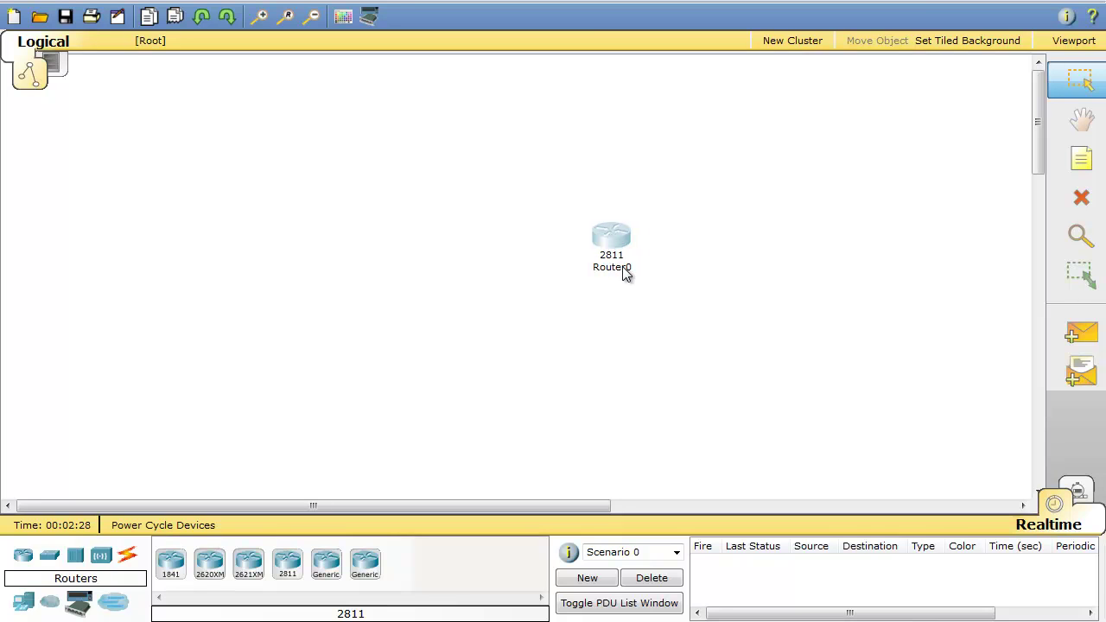
left_click(628, 269)
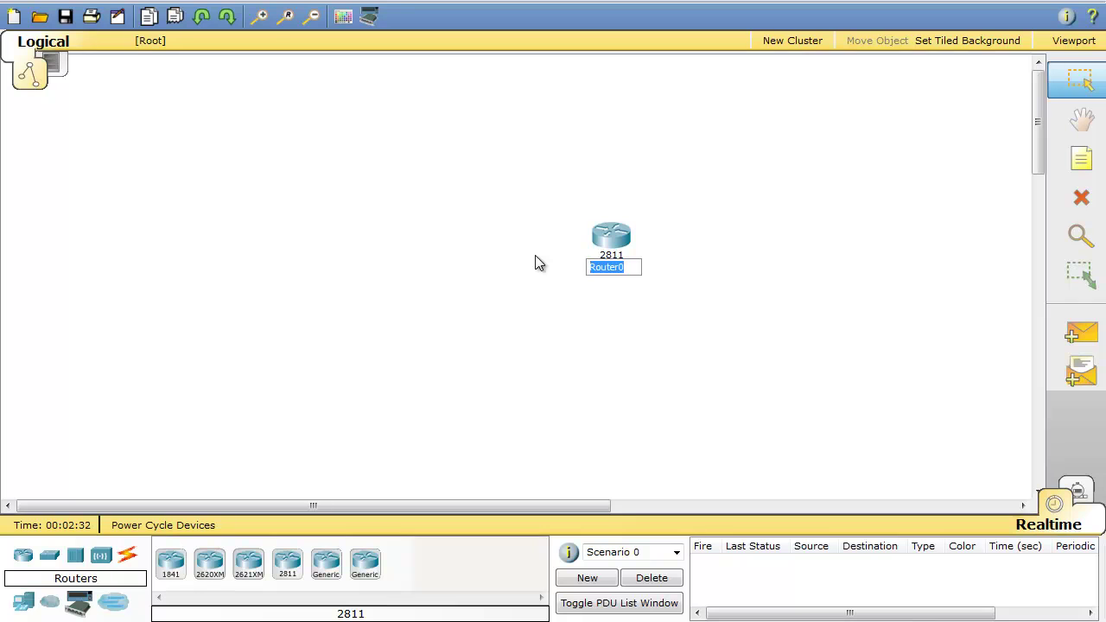
type("UCME")
left_click(709, 194)
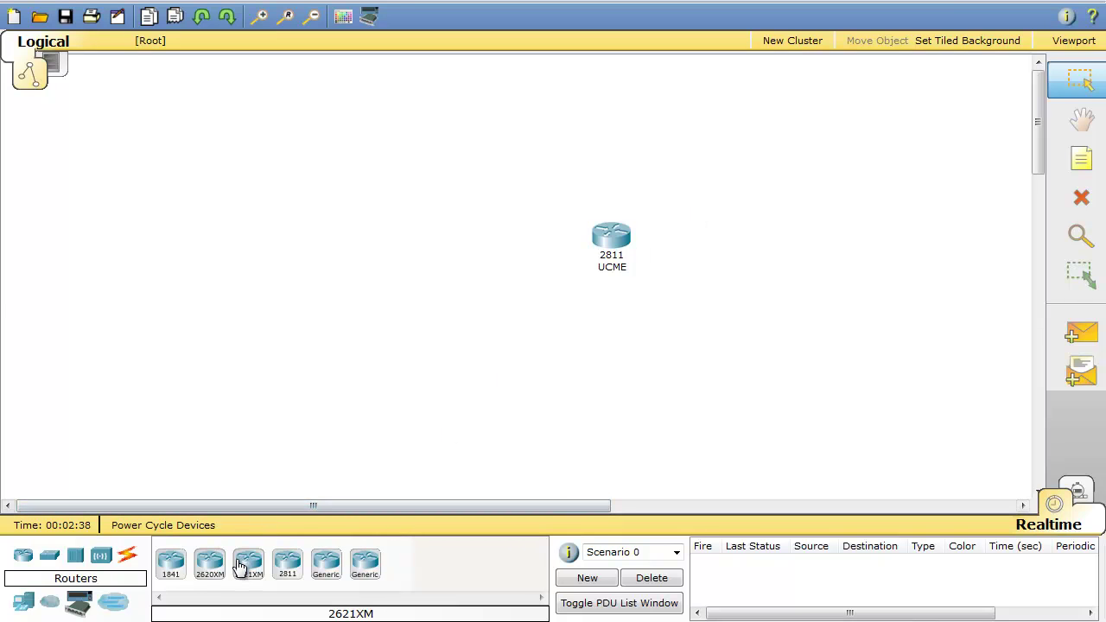
- Place a 2621XM router below-right of UCME and name it DHCP Server
left_click(211, 563)
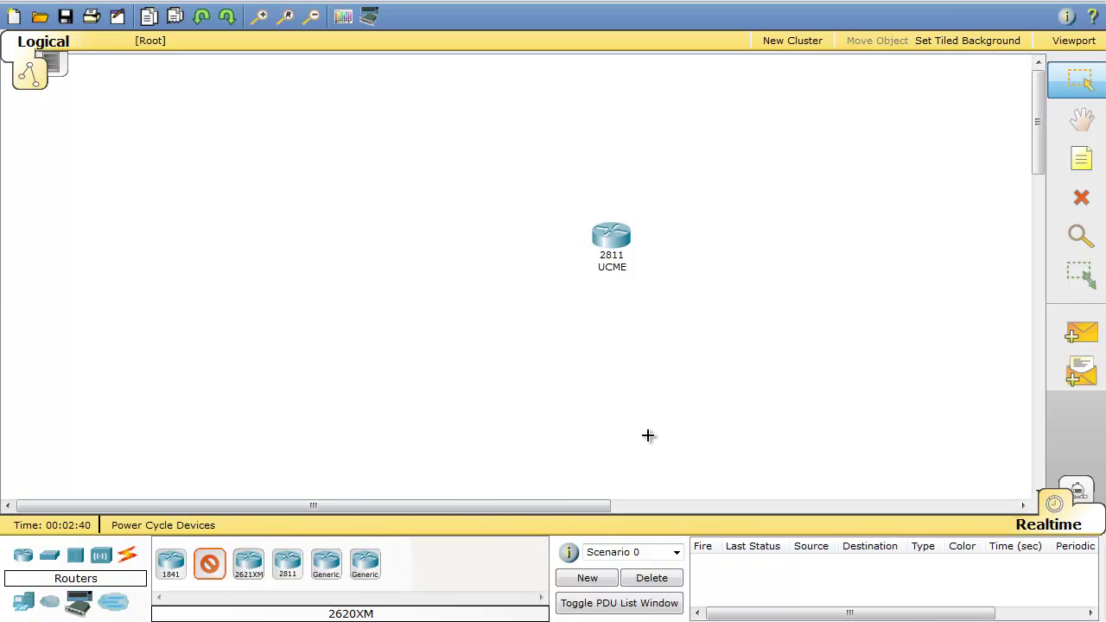
left_click(248, 564)
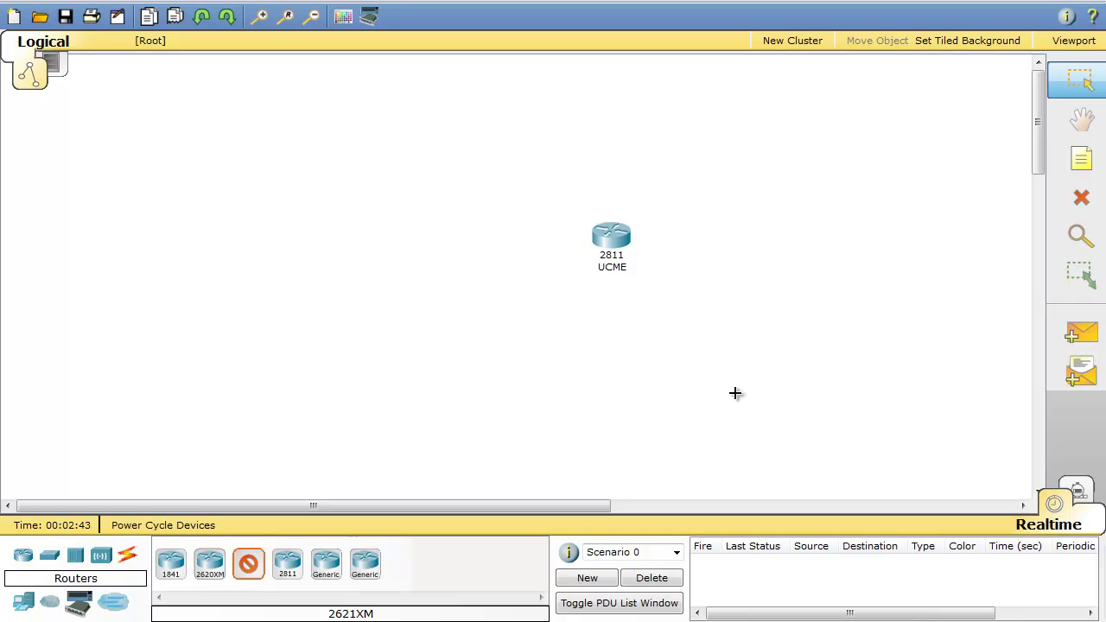
left_click(753, 351)
left_click_drag(757, 356, 733, 362)
left_click(733, 388)
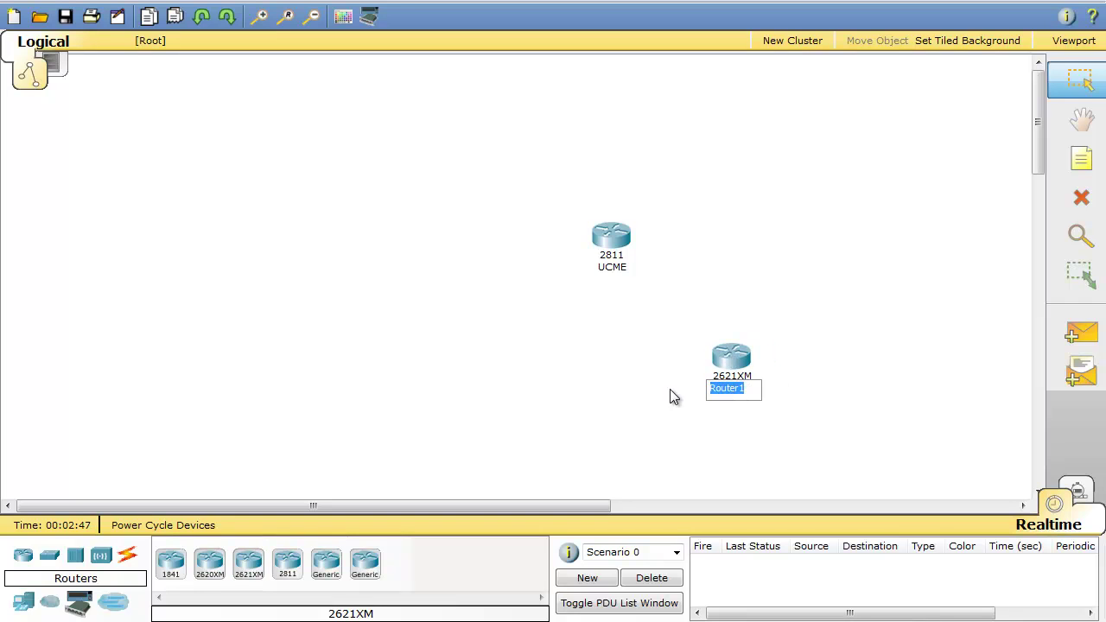
type("DHCP Server")
key("Return")
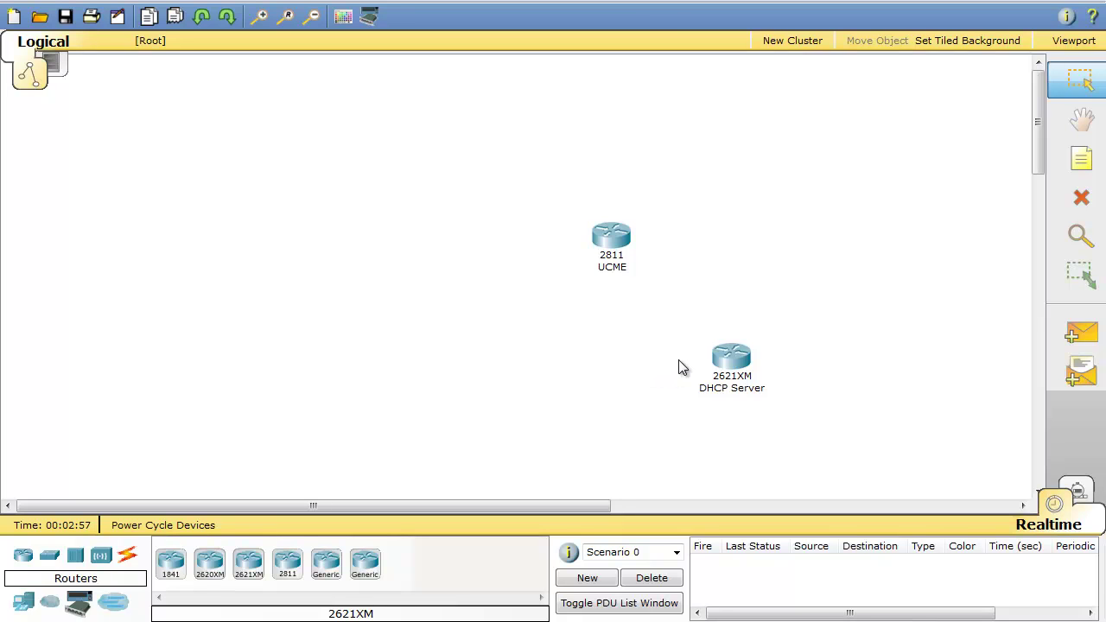
left_click_drag(679, 338, 731, 371)
- Place a 2960-24TT switch to the right of UCME
left_click(76, 554)
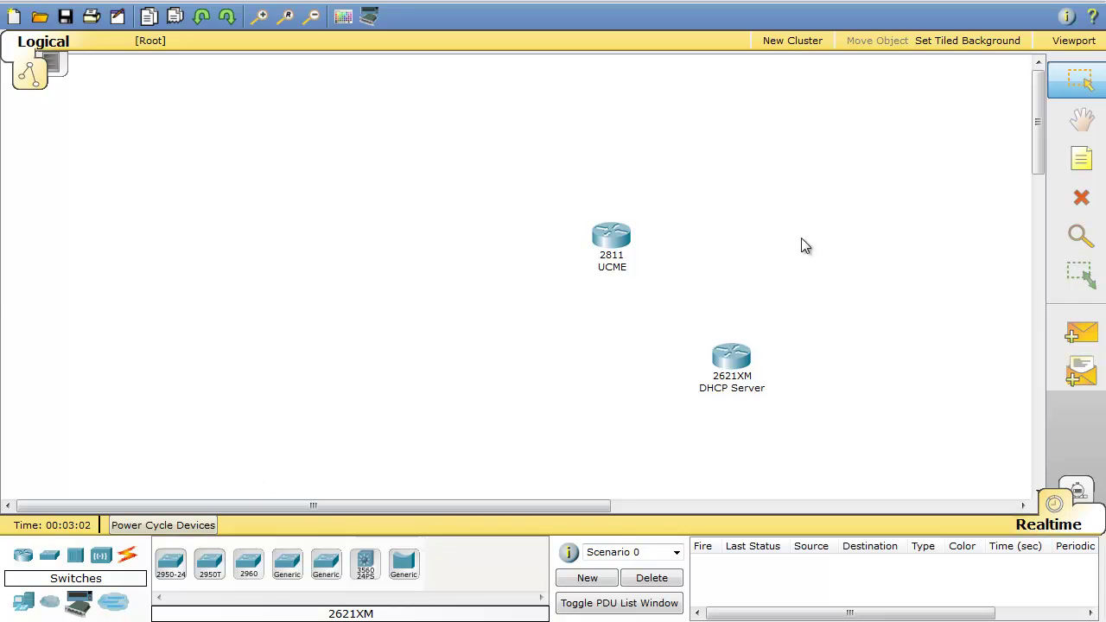
left_click(249, 563)
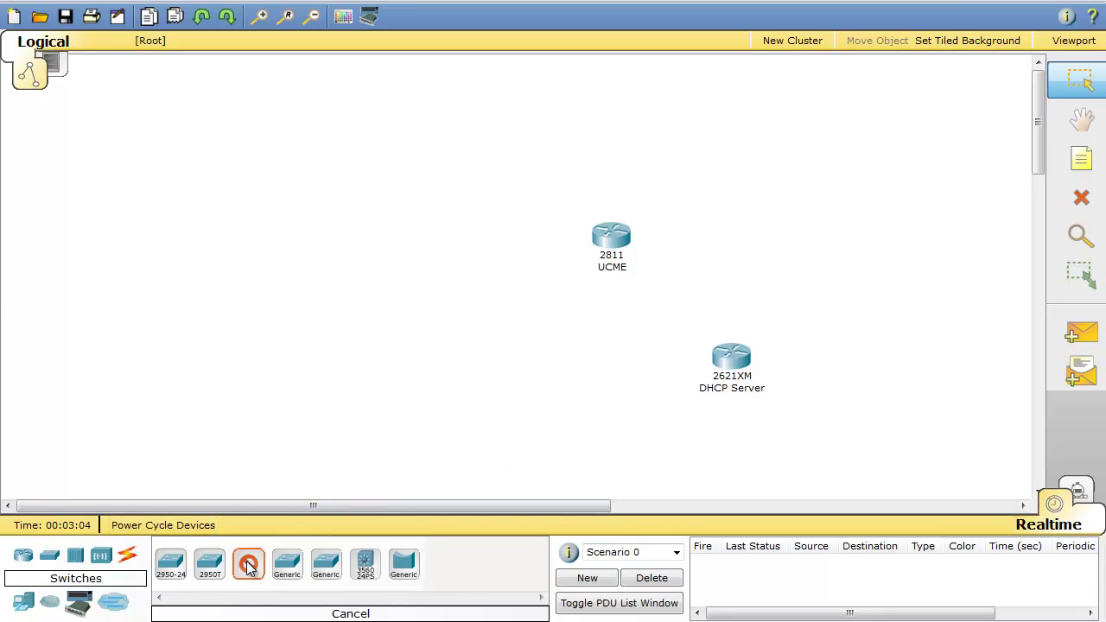
left_click(741, 239)
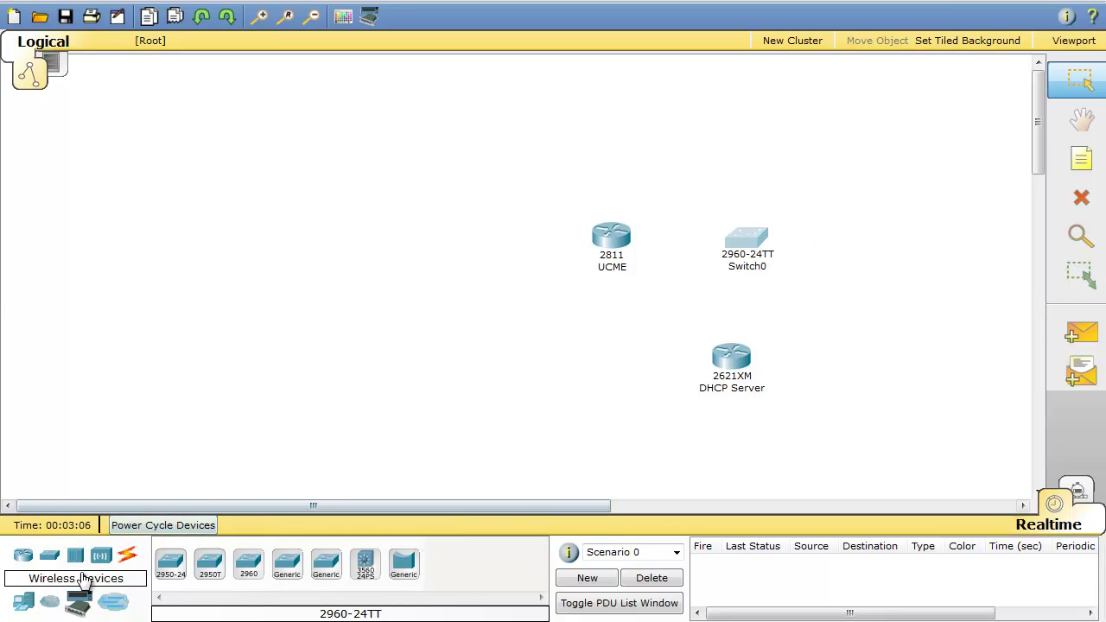
- Place three 7960 IP phones stacked vertically on the right side of the canvas
left_click(24, 602)
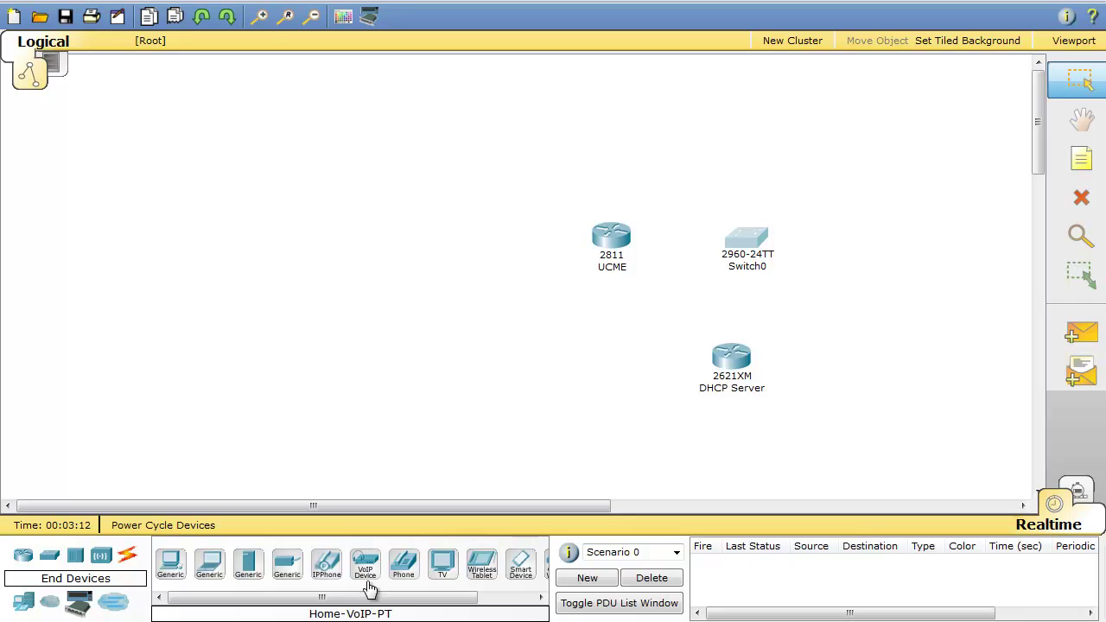
left_click(326, 564)
left_click(877, 166)
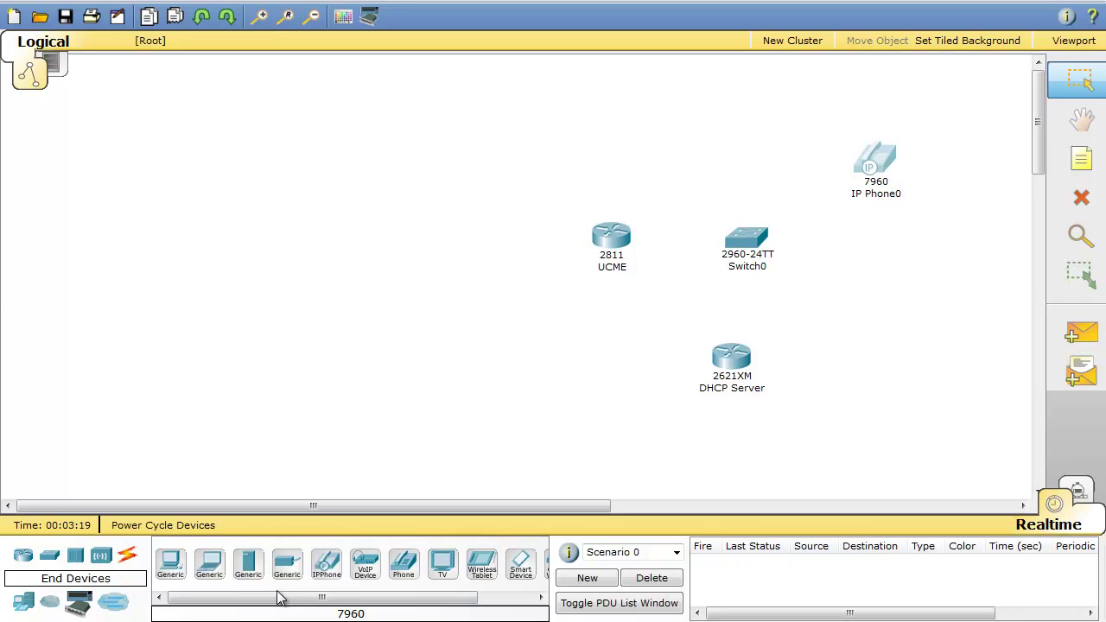
left_click(327, 563)
left_click(885, 257)
left_click(323, 566)
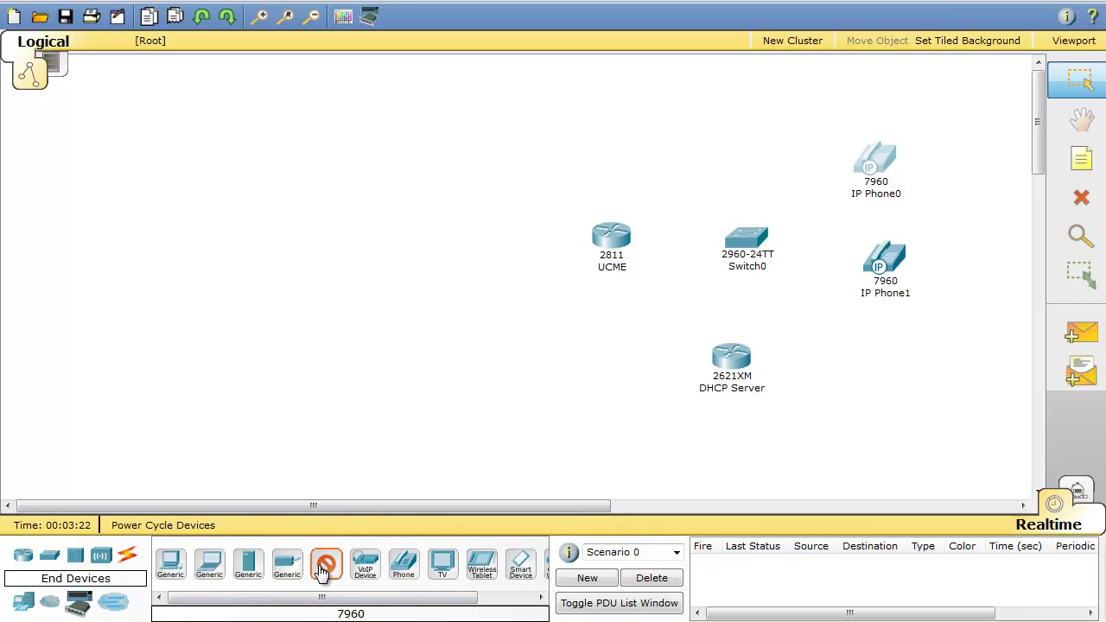
left_click(891, 348)
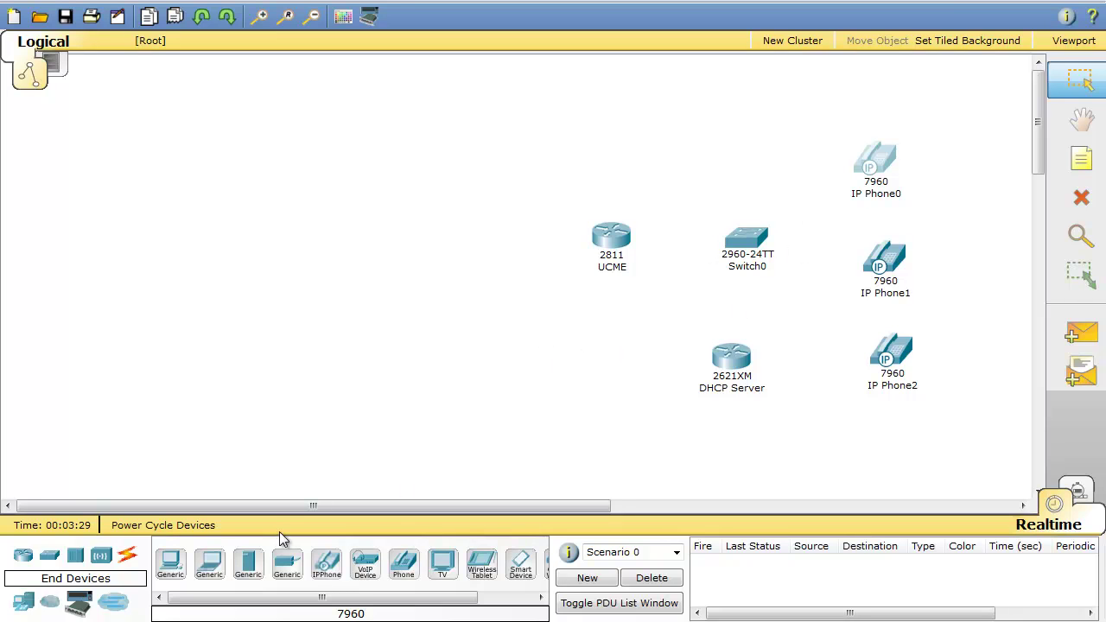
- Connect IP Phone0 and IP Phone1 to Switch0 with copper straight-through cables
left_click(127, 555)
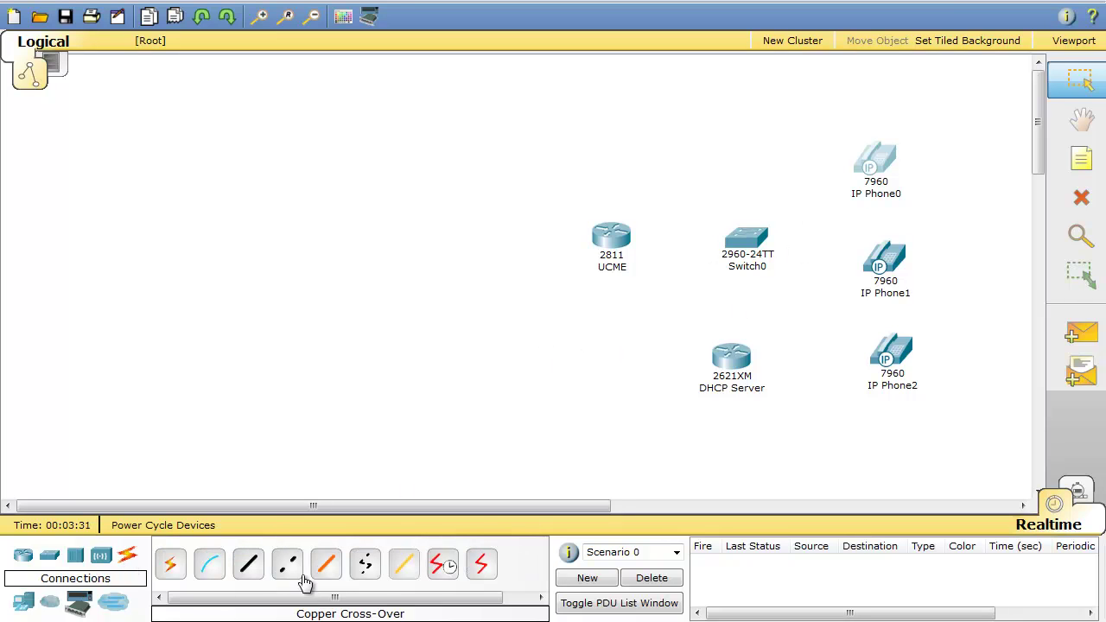
left_click(248, 563)
left_click(874, 163)
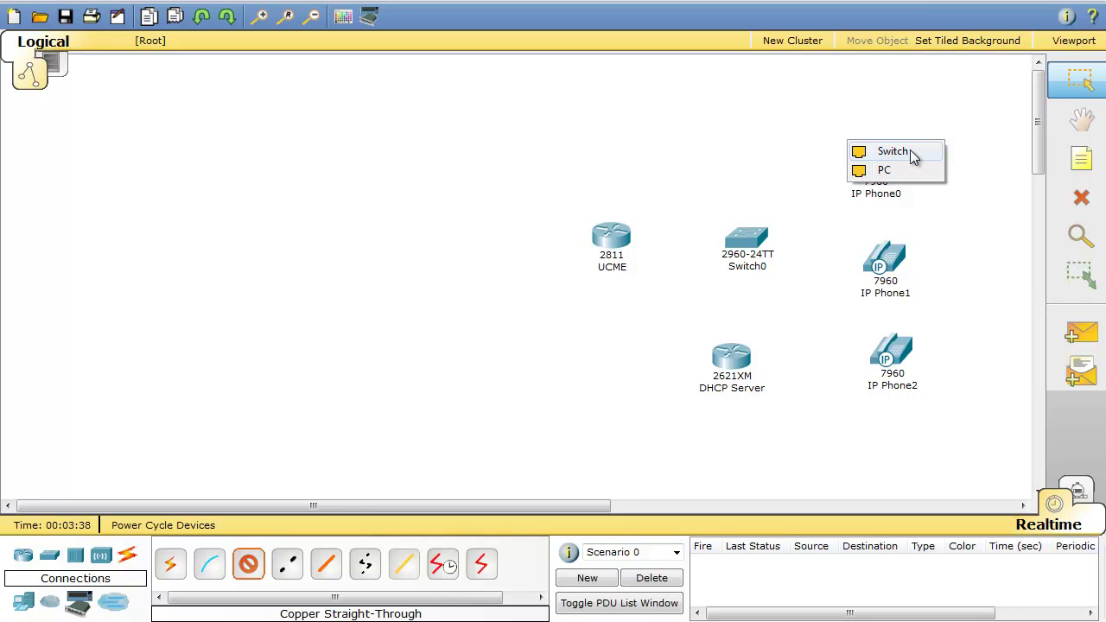
left_click(910, 151)
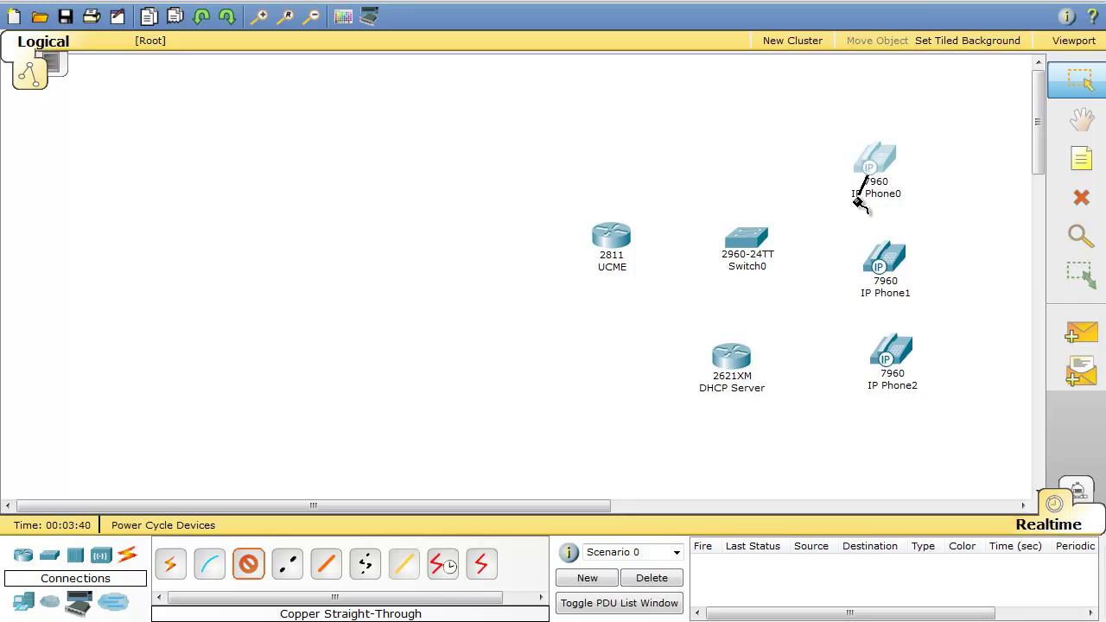
left_click(745, 235)
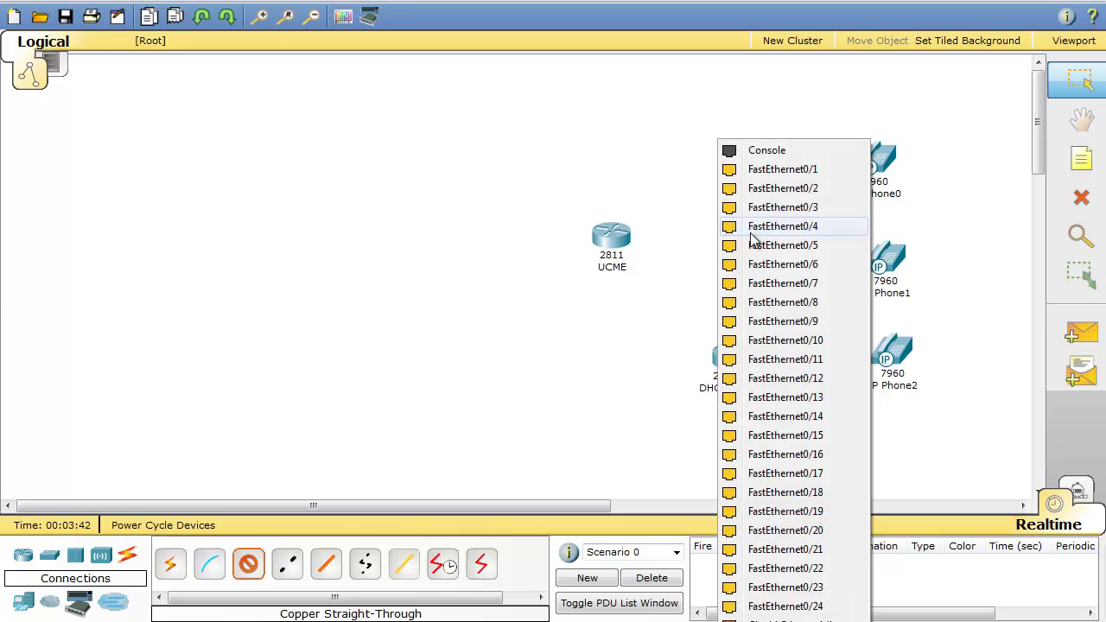
left_click(777, 173)
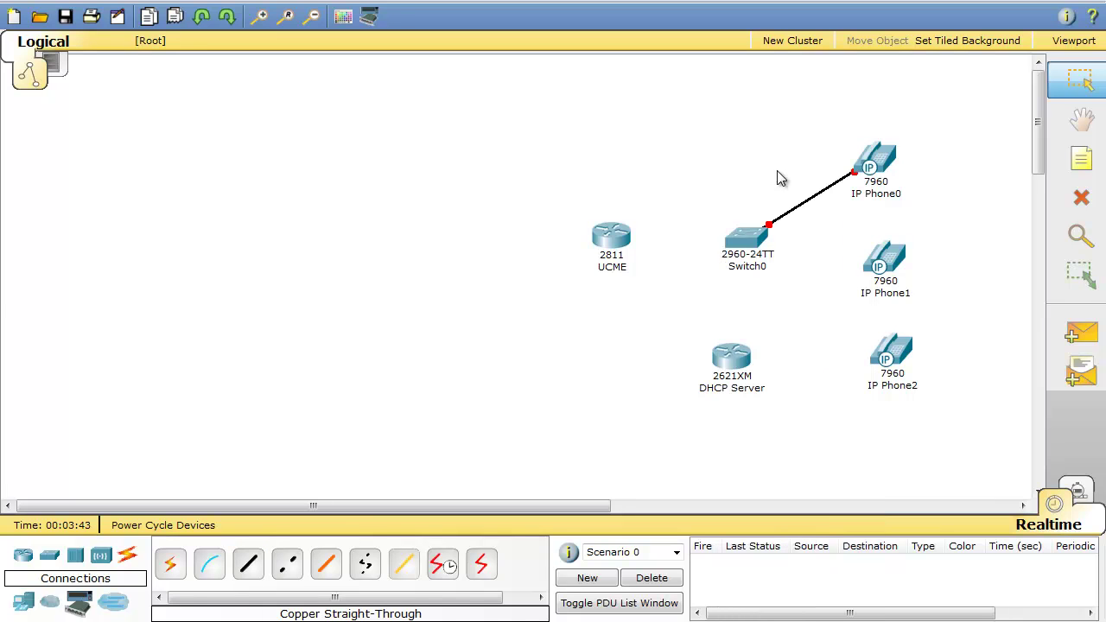
left_click(248, 567)
left_click(749, 239)
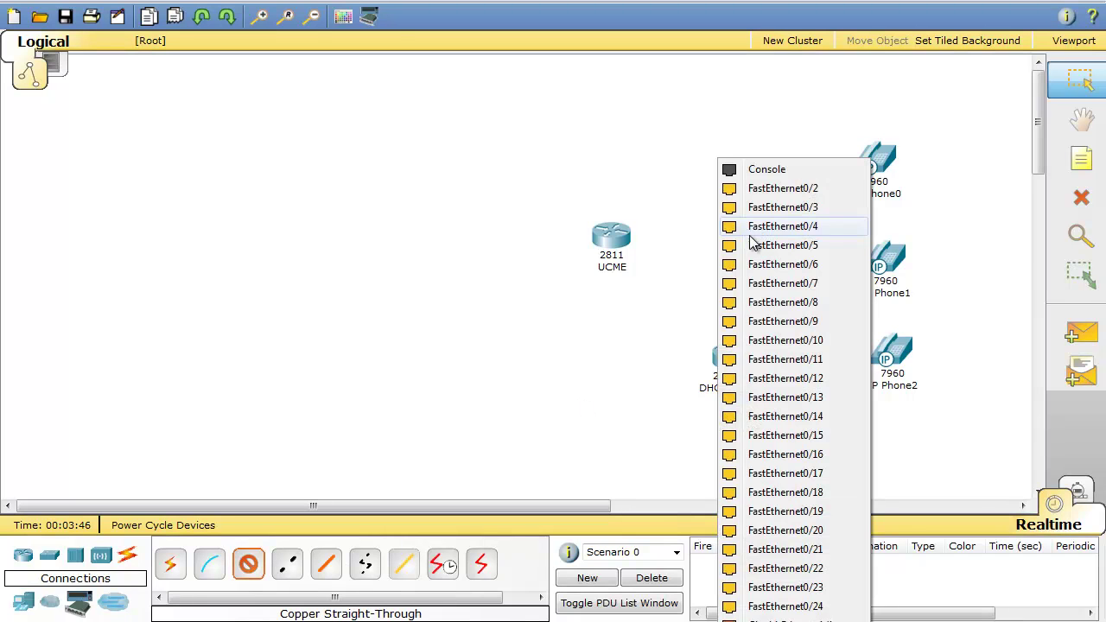
left_click(783, 181)
left_click(903, 259)
left_click(899, 250)
- Cable IP Phone2 and UCME's FastEthernet0/0 to Switch0, then shift UCME left
left_click(248, 567)
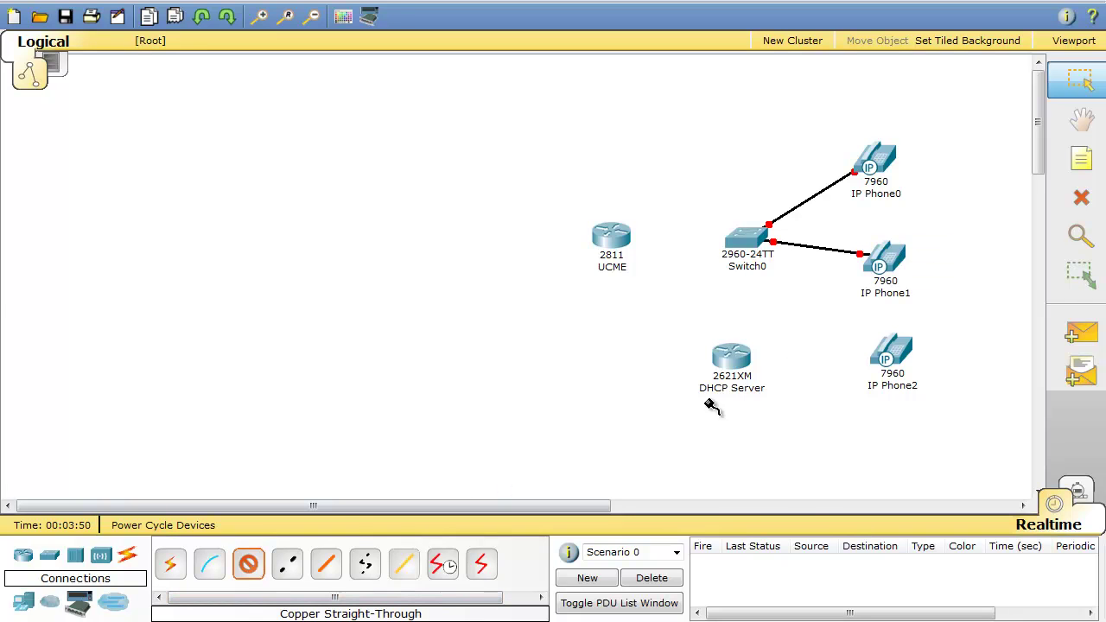
left_click(749, 238)
left_click(783, 211)
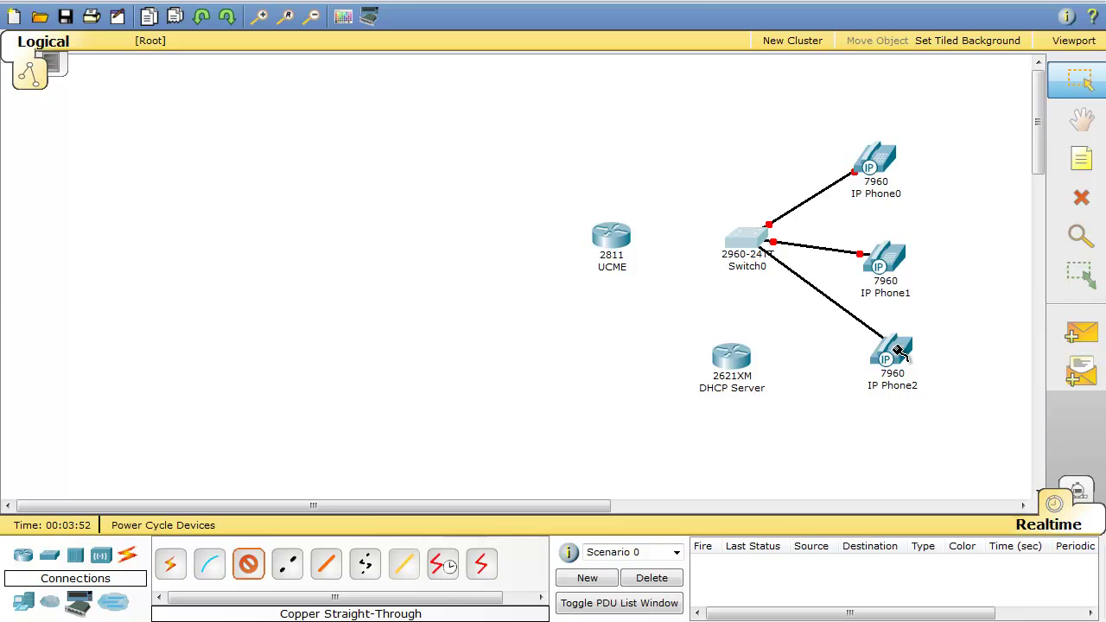
left_click(890, 345)
left_click(918, 343)
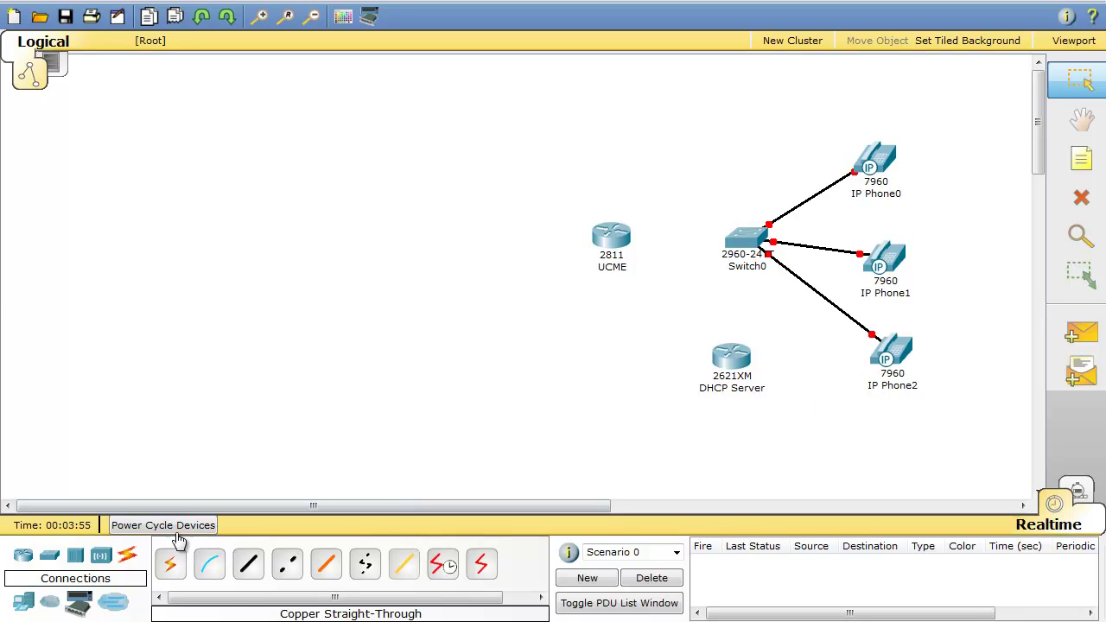
left_click(249, 568)
left_click(749, 239)
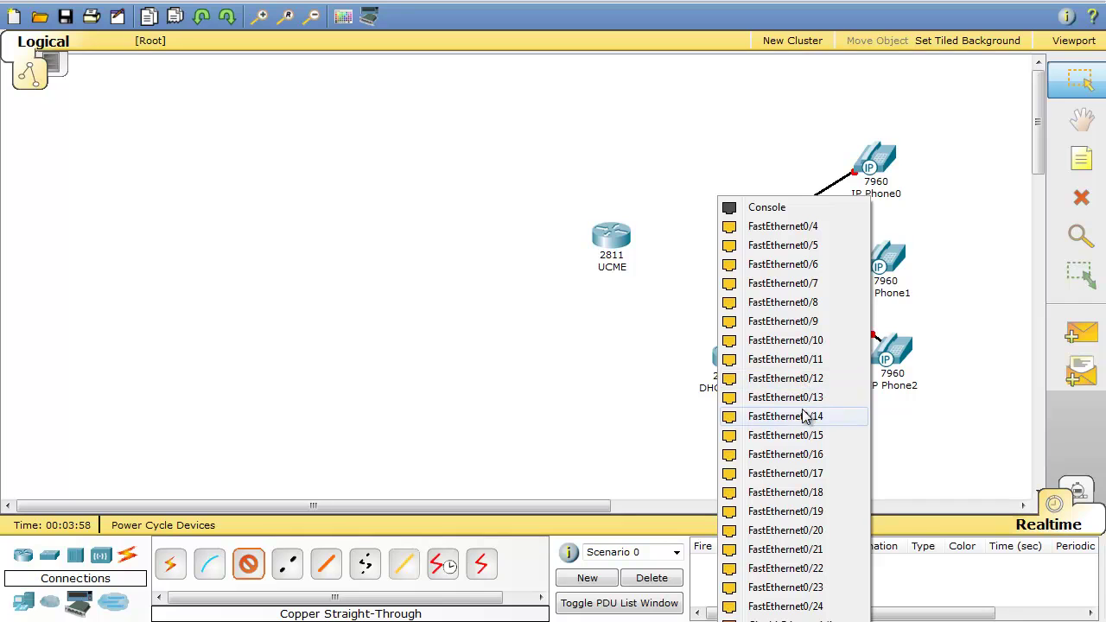
left_click(808, 341)
left_click(611, 236)
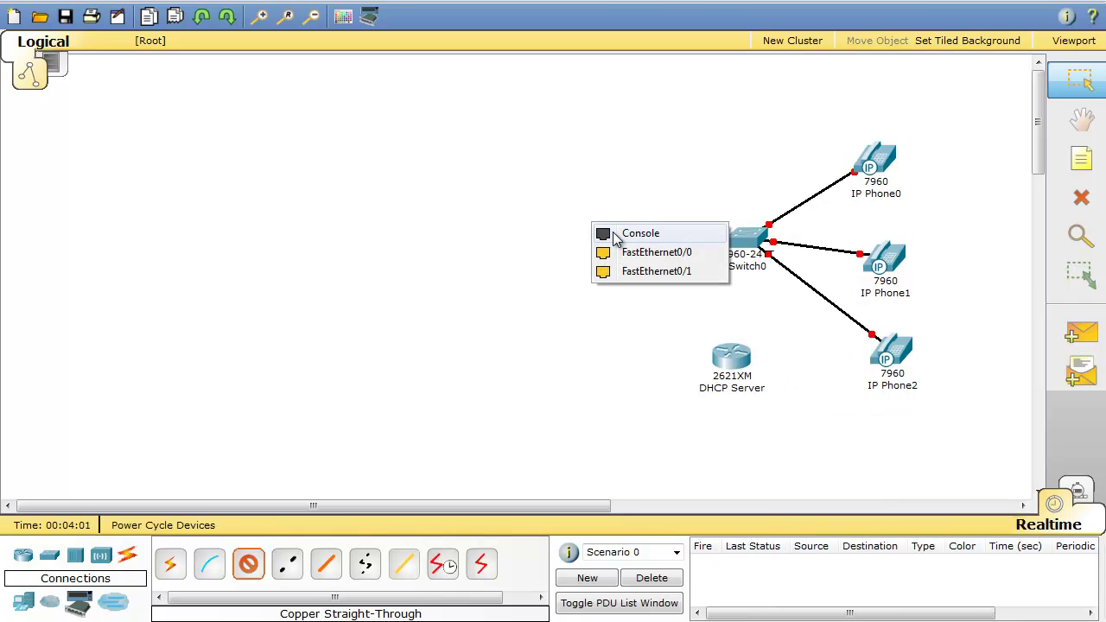
left_click(640, 249)
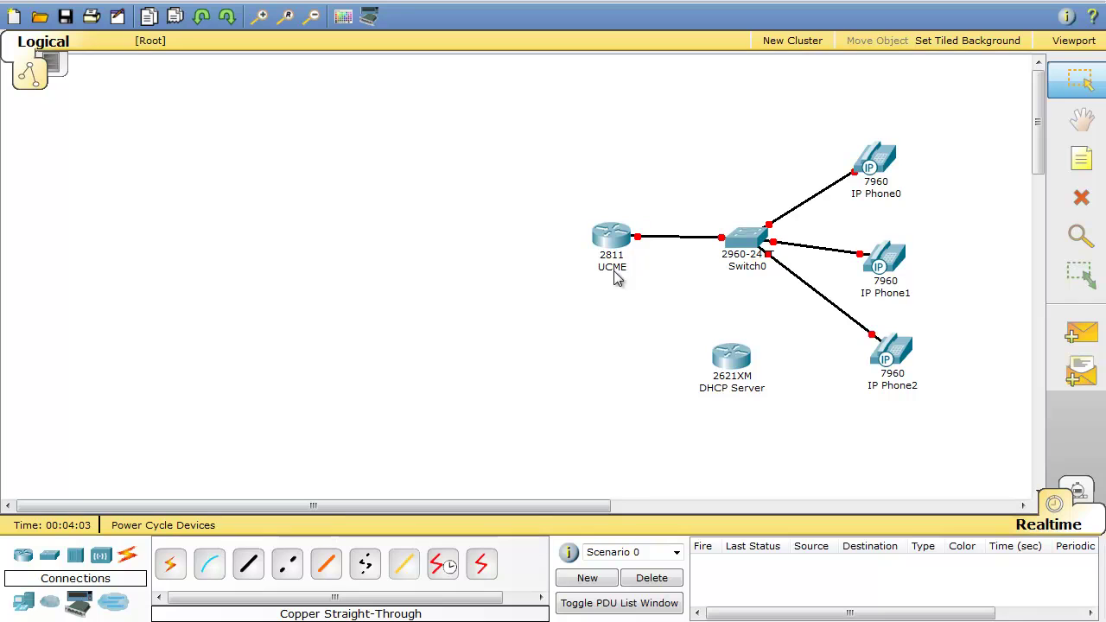
left_click_drag(613, 240, 585, 243)
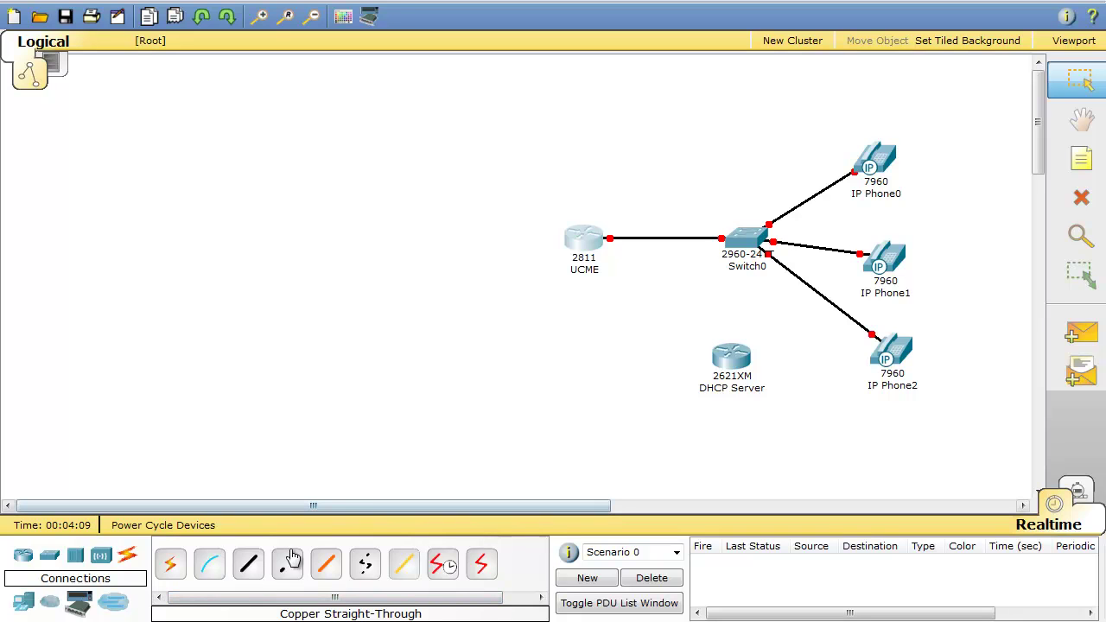
- Link Switch0 to the DHCP Server's FastEthernet0/0 and nudge the server left
left_click(248, 565)
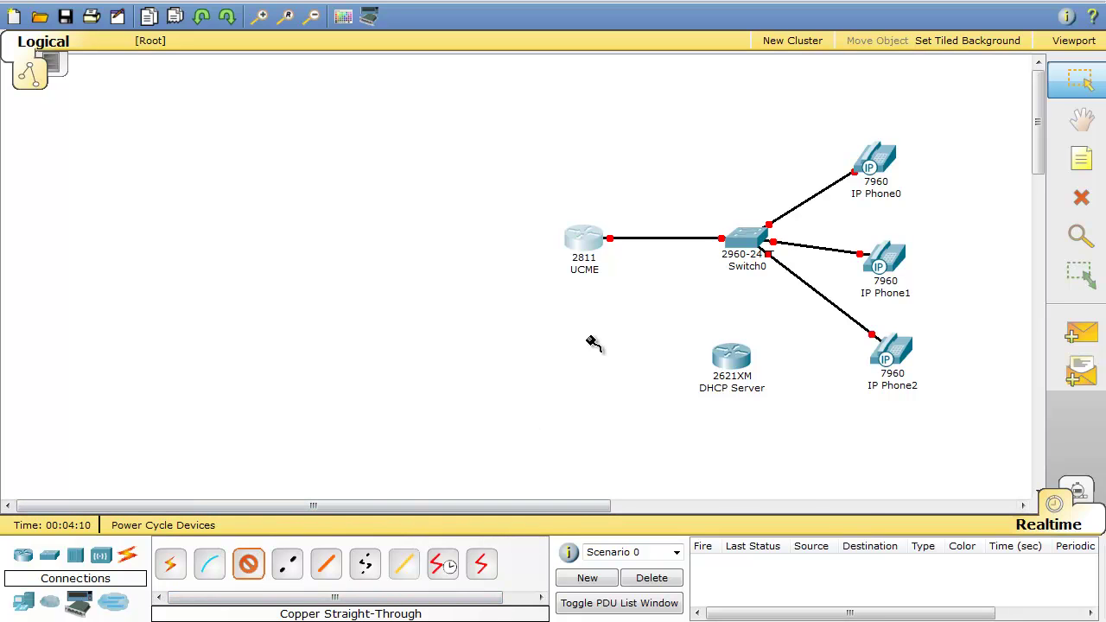
left_click(741, 239)
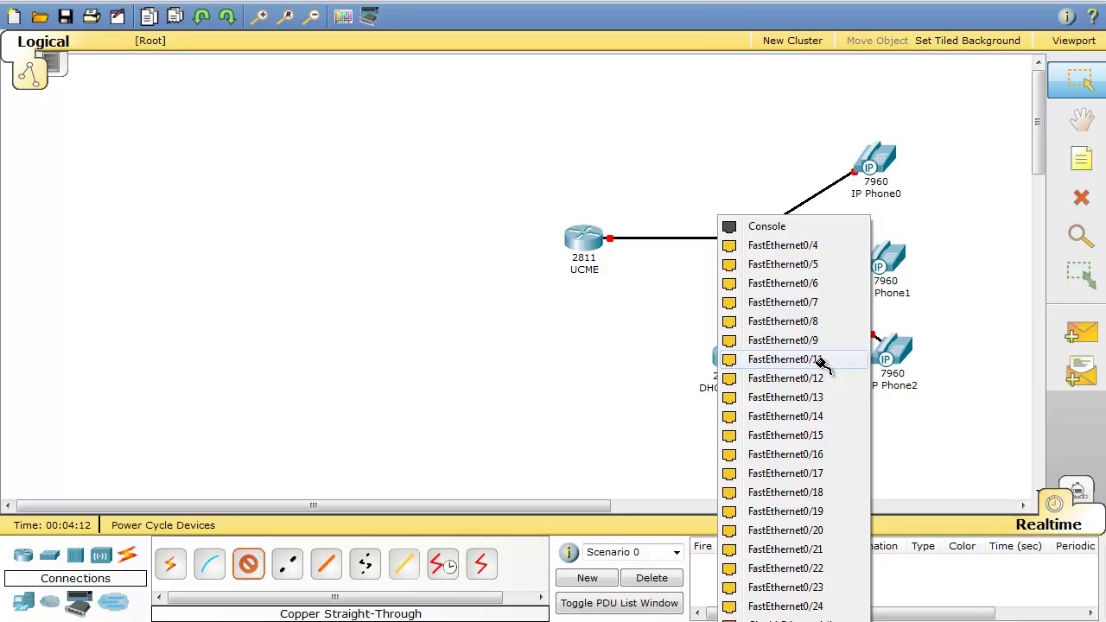
left_click(784, 359)
left_click(729, 357)
left_click(754, 373)
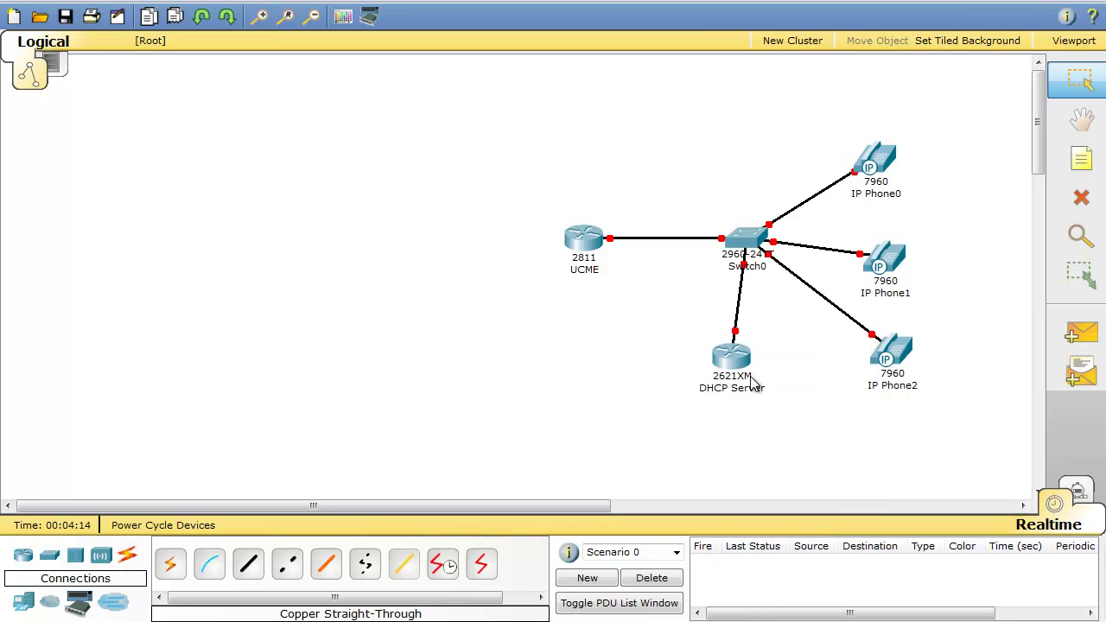
left_click_drag(754, 380, 751, 380)
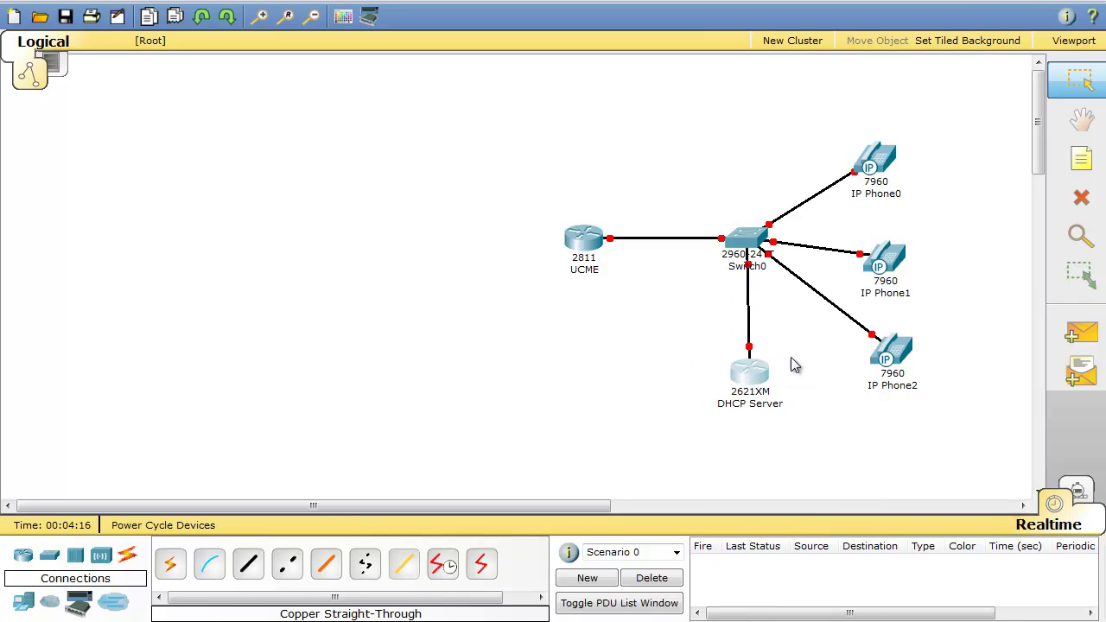
- Open the DHCP Server CLI, skip initial setup, and enter global configuration mode
left_click(750, 373)
left_click(235, 90)
left_click_drag(283, 65, 315, 88)
type("n")
key("Return")
key("Return")
key("Return")
type("en")
key("Return")
type("conf t")
key("Return")
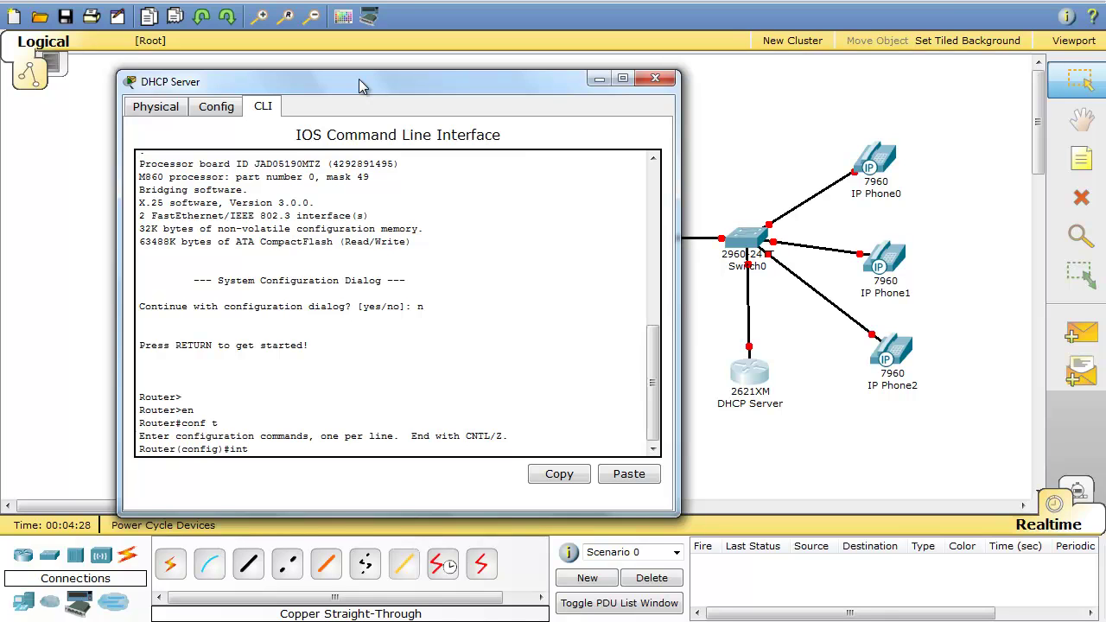
- Assign FastEthernet0/0 the address 172.16.1.2 255.255.255.0 and enable it with no shutdown
key("Return")
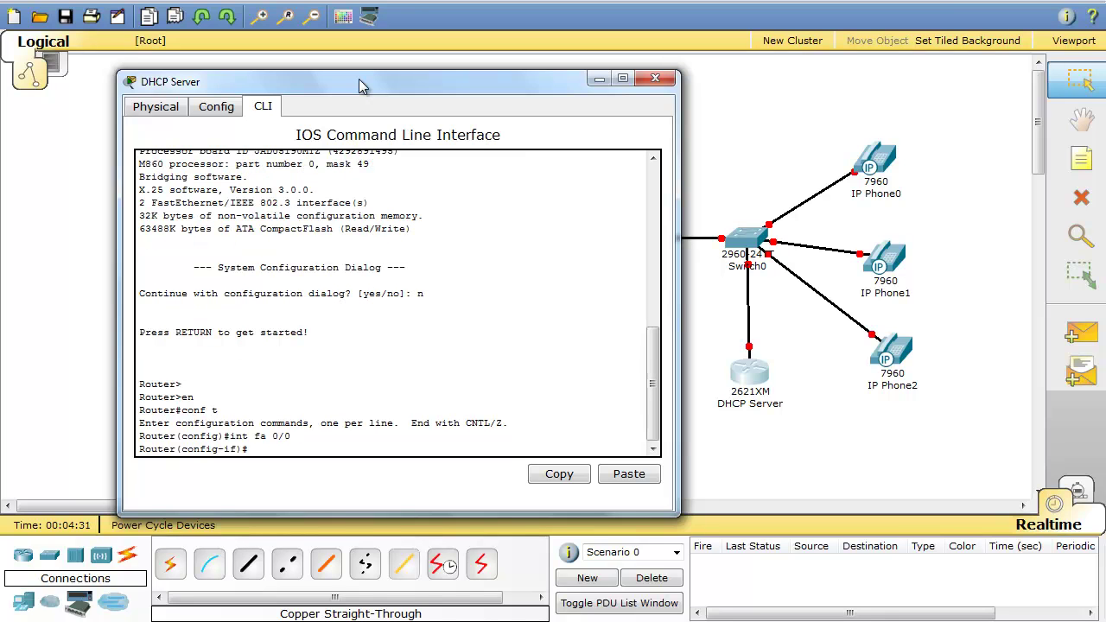
type("ip add 172.16.1.2 255.255.255.0")
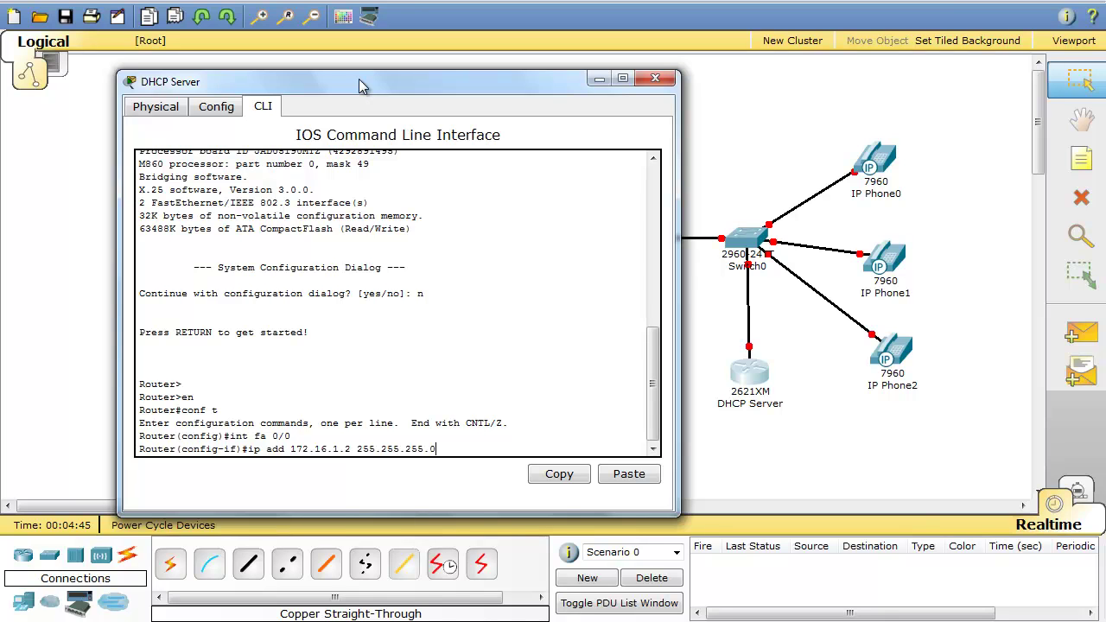
key("Return")
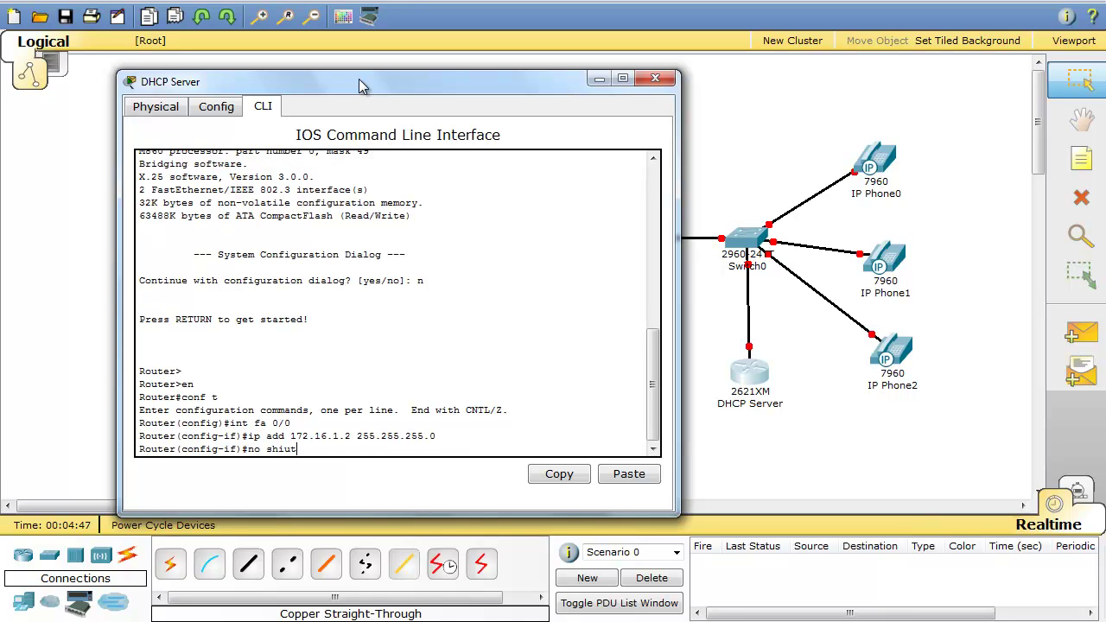
type("no shiu")
key("BackSpace")
key("BackSpace")
type("ut")
key("Return")
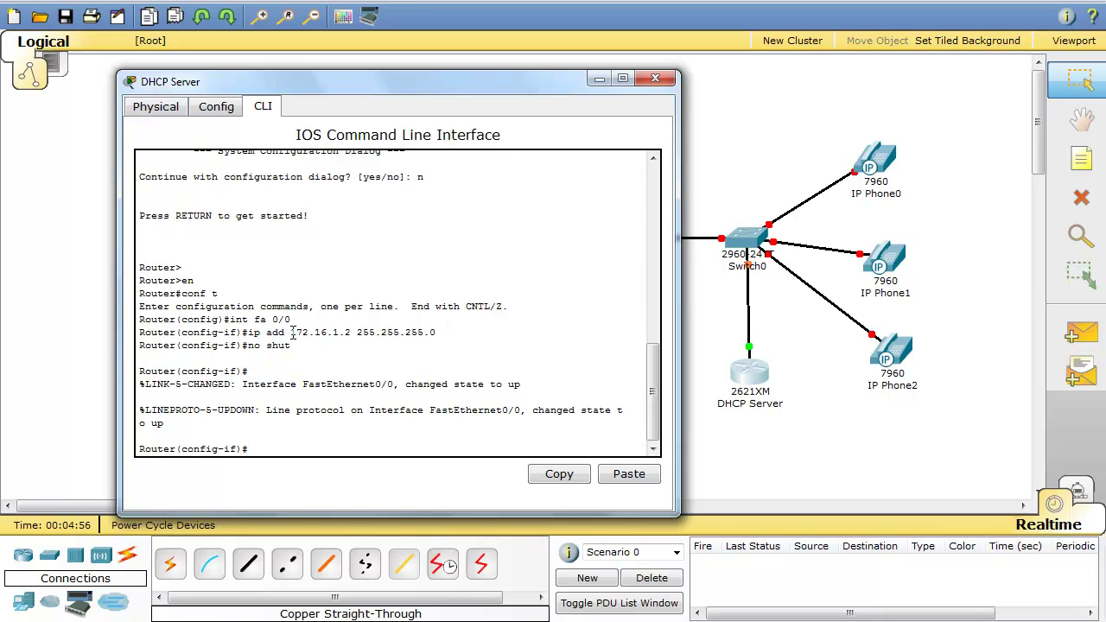
left_click_drag(291, 332, 352, 333)
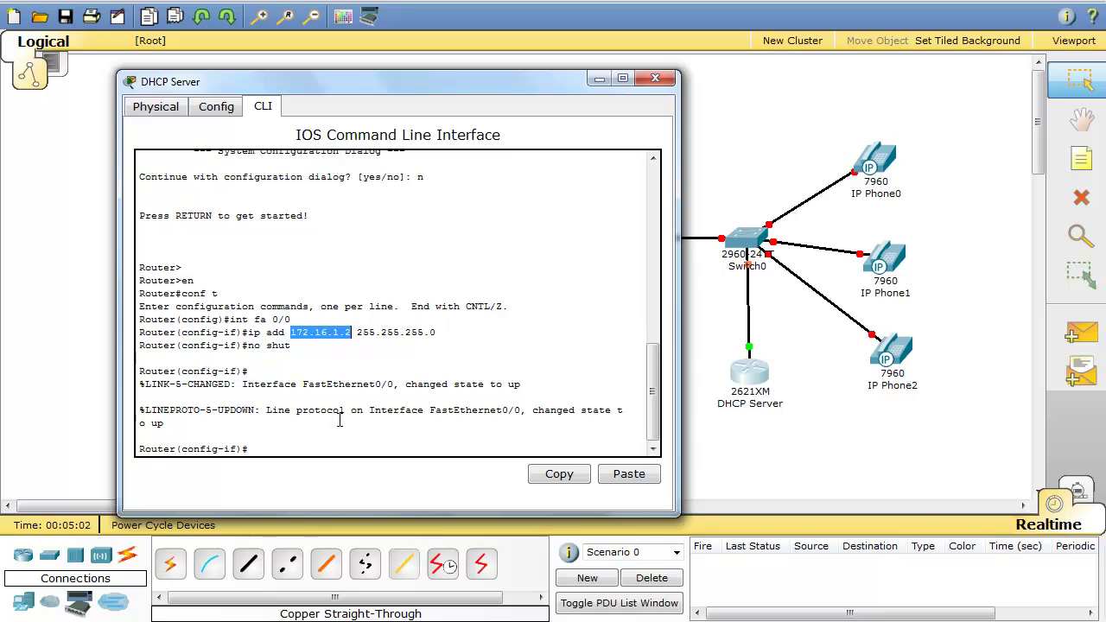
left_click(289, 451)
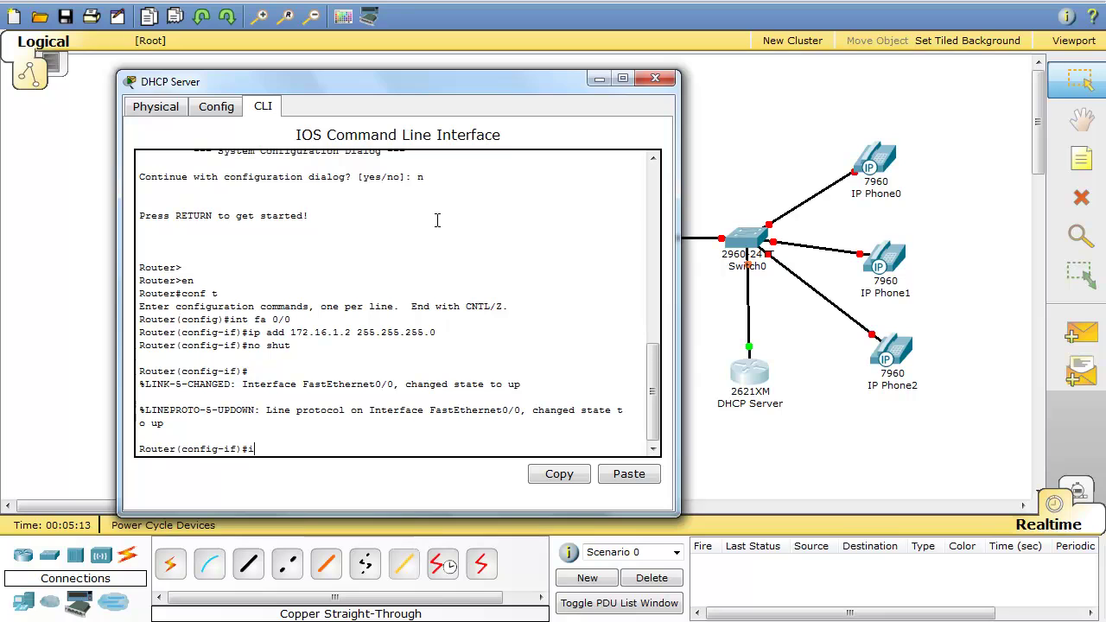
- Exit interface mode and exclude 172.16.1.1 through 172.16.1.5 from DHCP
type("ip c")
key("BackSpace")
key("BackSpace")
type("exit")
key("Return")
type("ip dhc")
key("Tab")
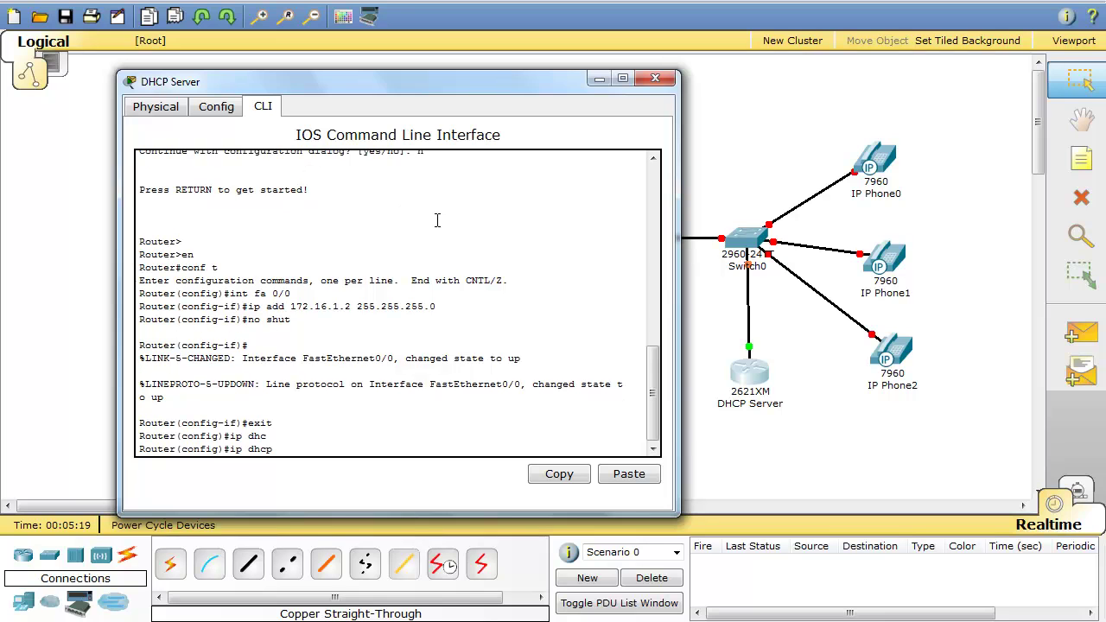
type("ex")
key("Tab")
type("172.16.1.1 172.16.1.5")
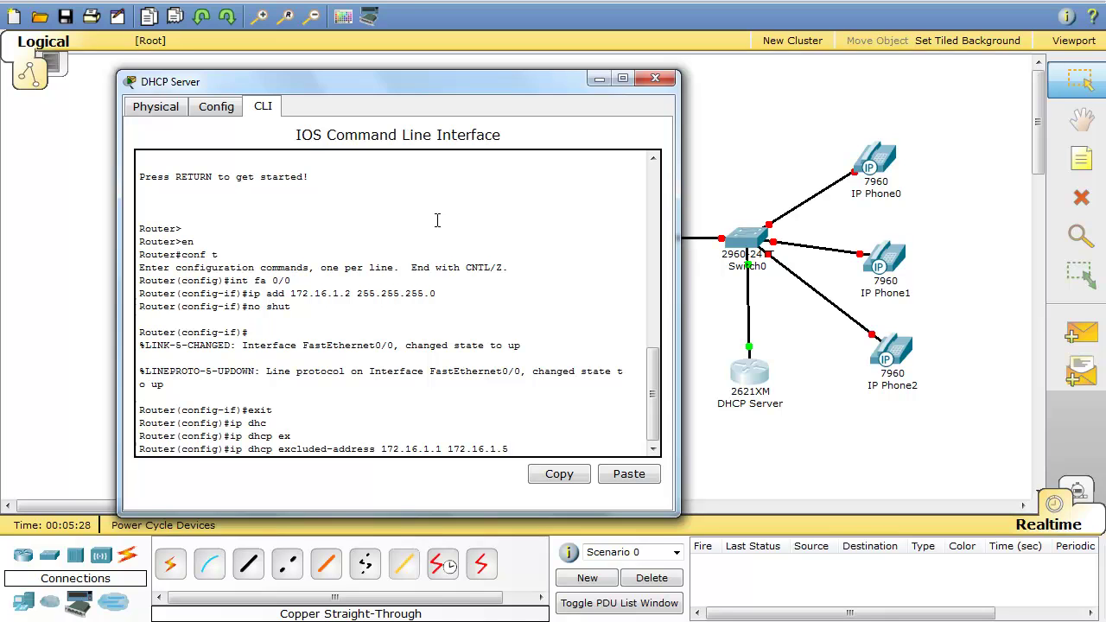
key("Return")
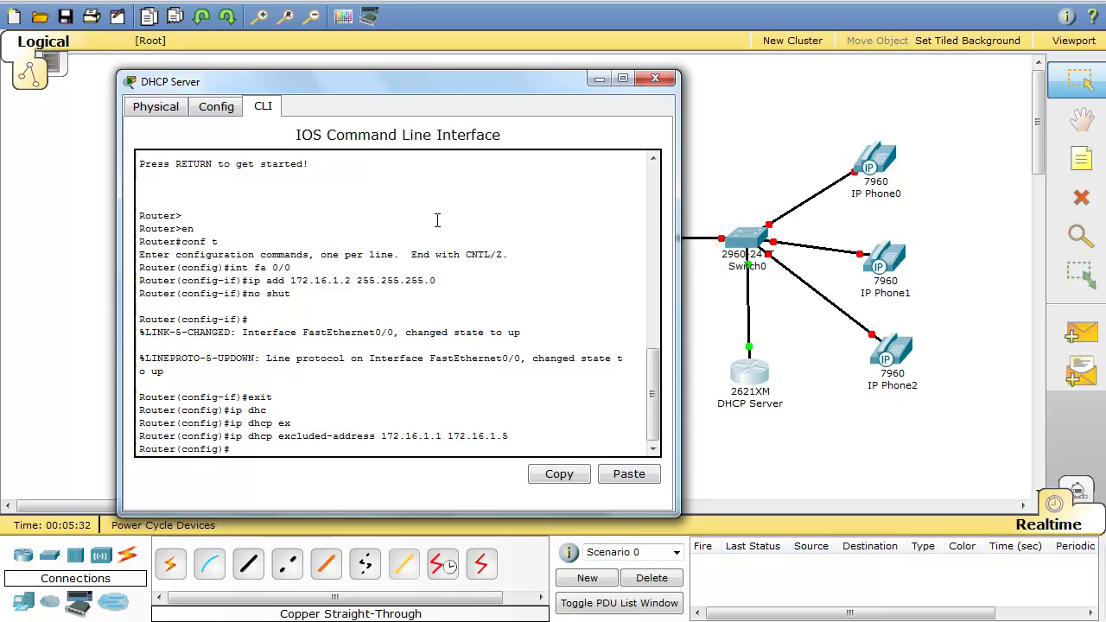
- Create the DHCP pool PHONES with ip dhcp pool PHONES
type("ip ")
type("dchp po")
type("o")
key("Tab")
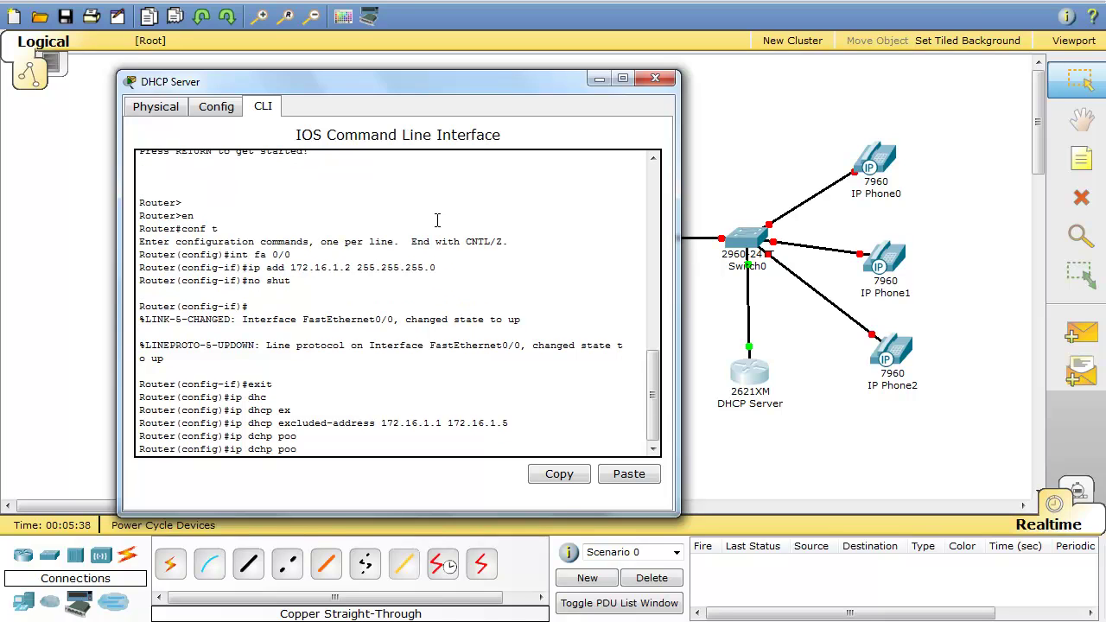
key("BackSpace")
key("BackSpace")
key("BackSpace")
key("BackSpace")
key("BackSpace")
key("BackSpace")
key("BackSpace")
type("hc")
key("Tab")
type("poo")
key("Tab")
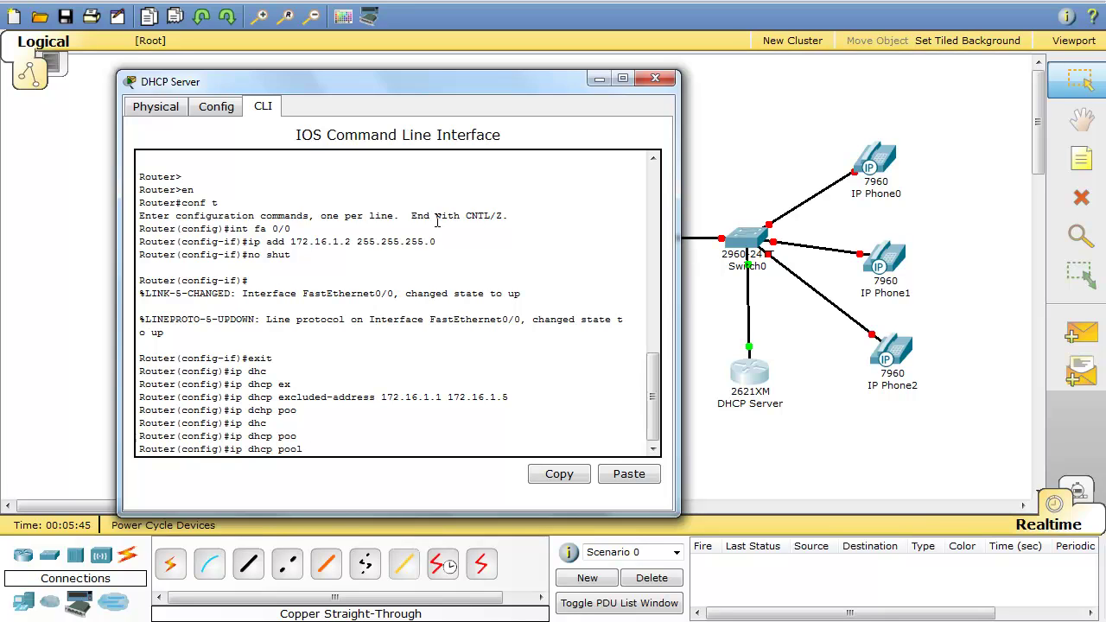
type("PHONES")
key("Return")
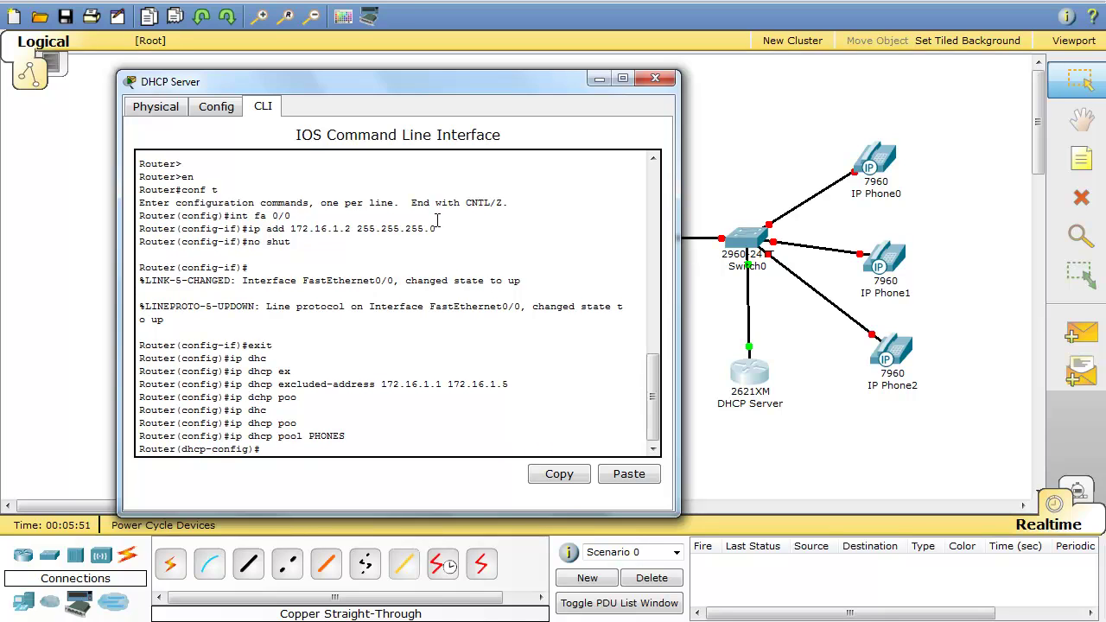
- Set the pool network to 172.16.1.0 255.255.255.0 and default-router 172.16.1.1
type("net")
key("Tab")
type("172.16.1")
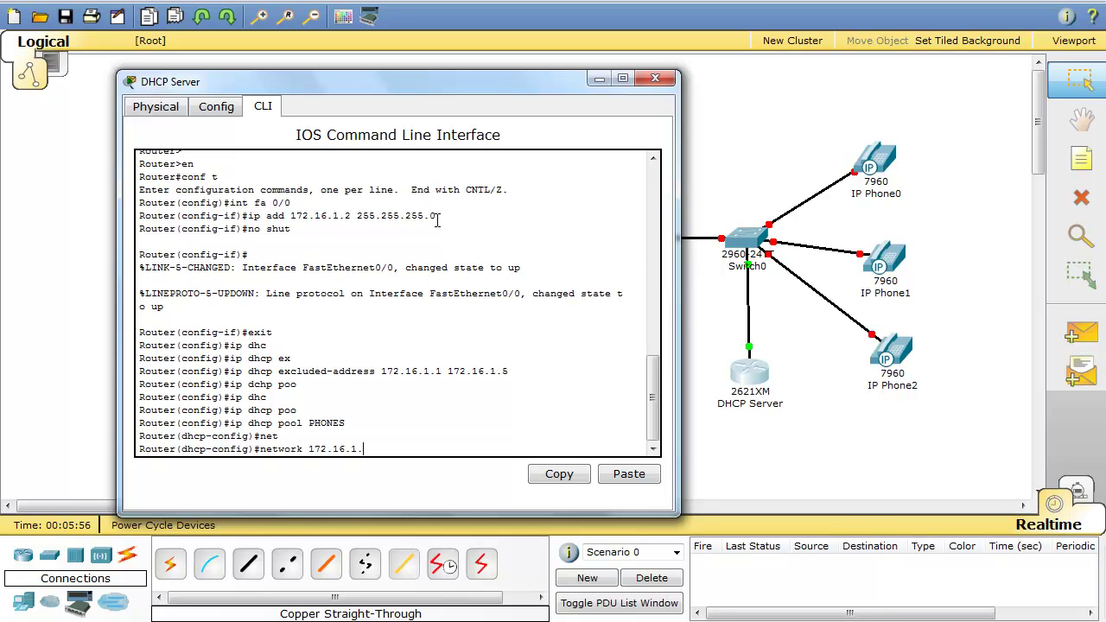
type(".0 255.255.255.0")
key("Return")
type("de")
key("Tab")
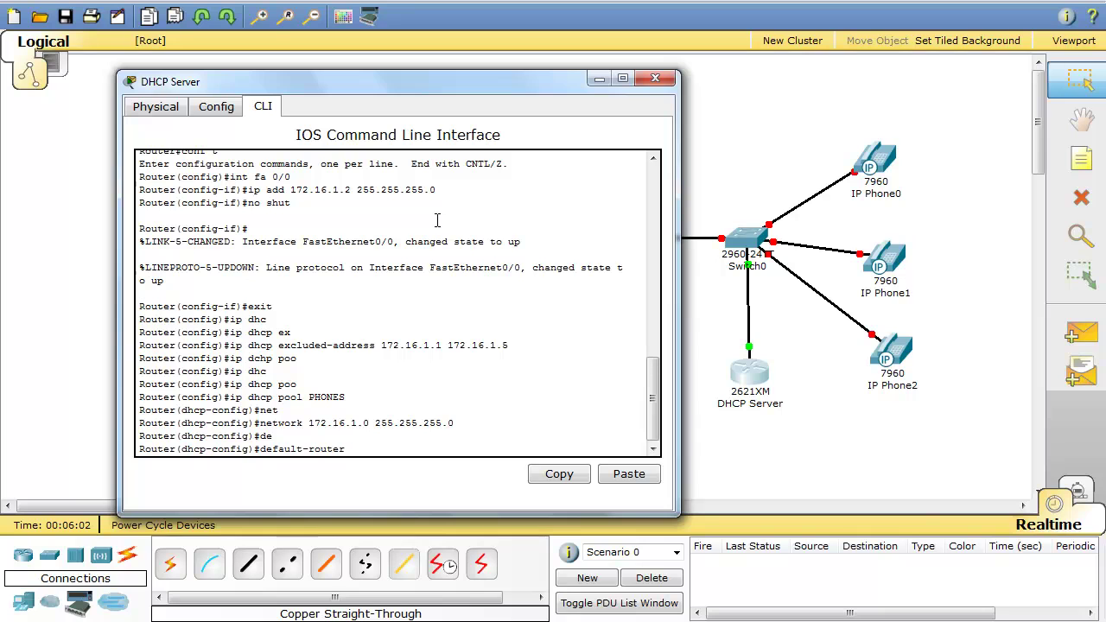
type("172.16.1.1")
key("Return")
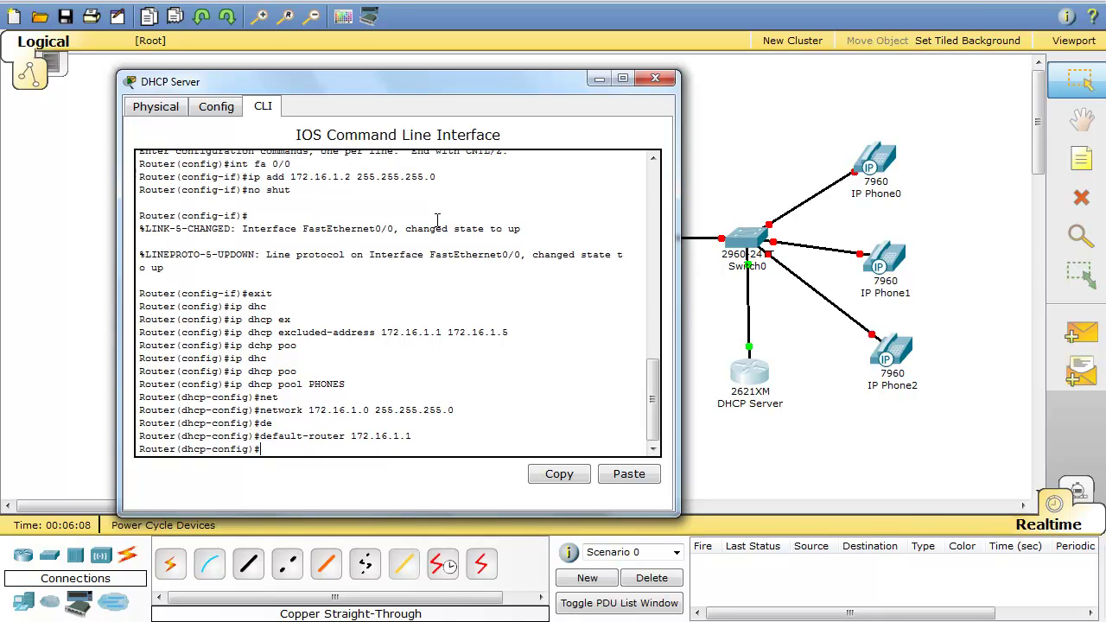
- Enter option 150 172.16.1.1 in the PHONES pool, which gets rejected
type("opt")
key("Tab")
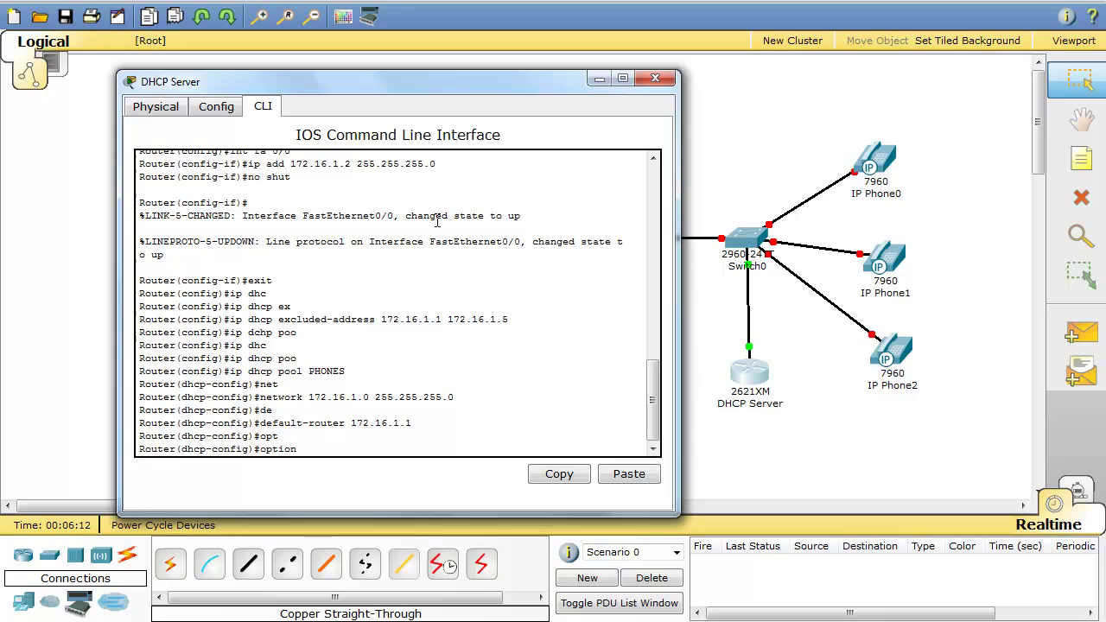
type("150")
left_click_drag(551, 82, 457, 85)
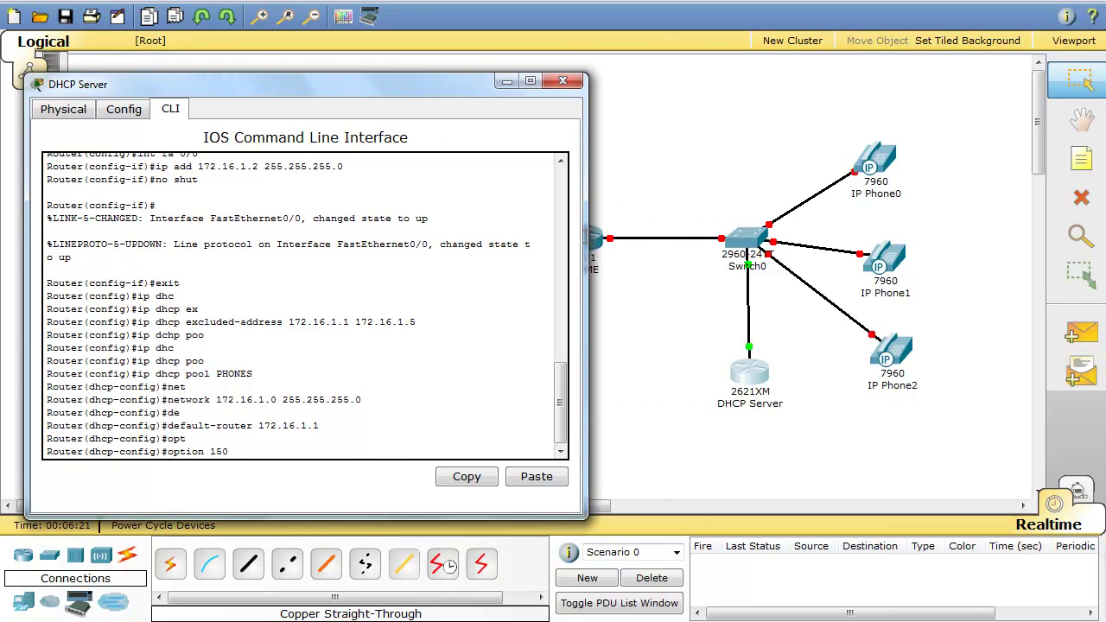
left_click_drag(399, 89, 472, 61)
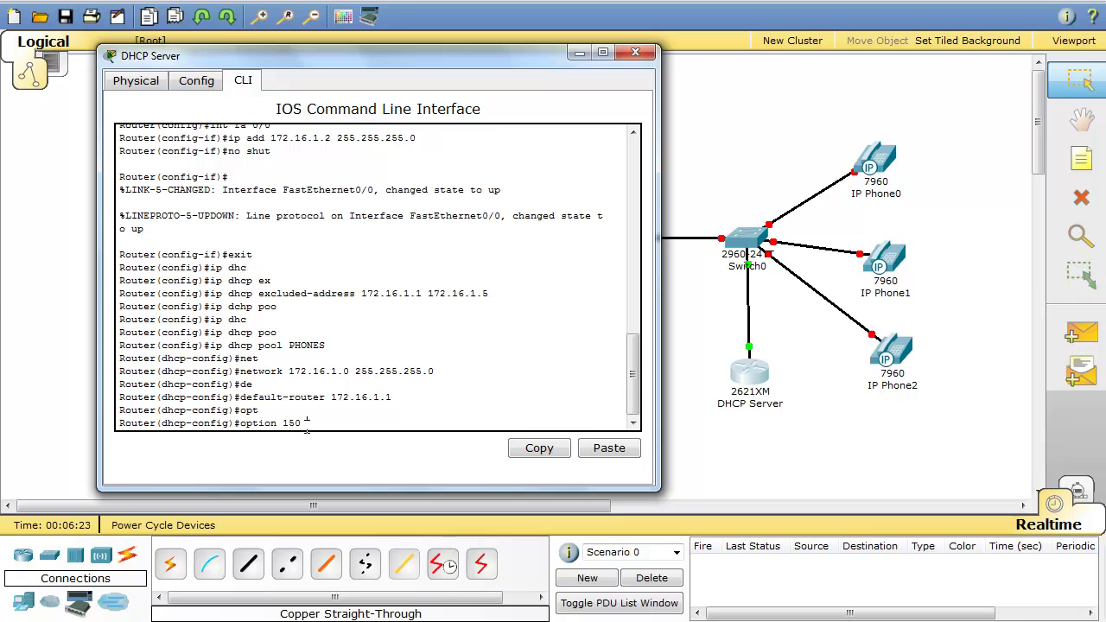
type("172.16.1.1")
key("Return")
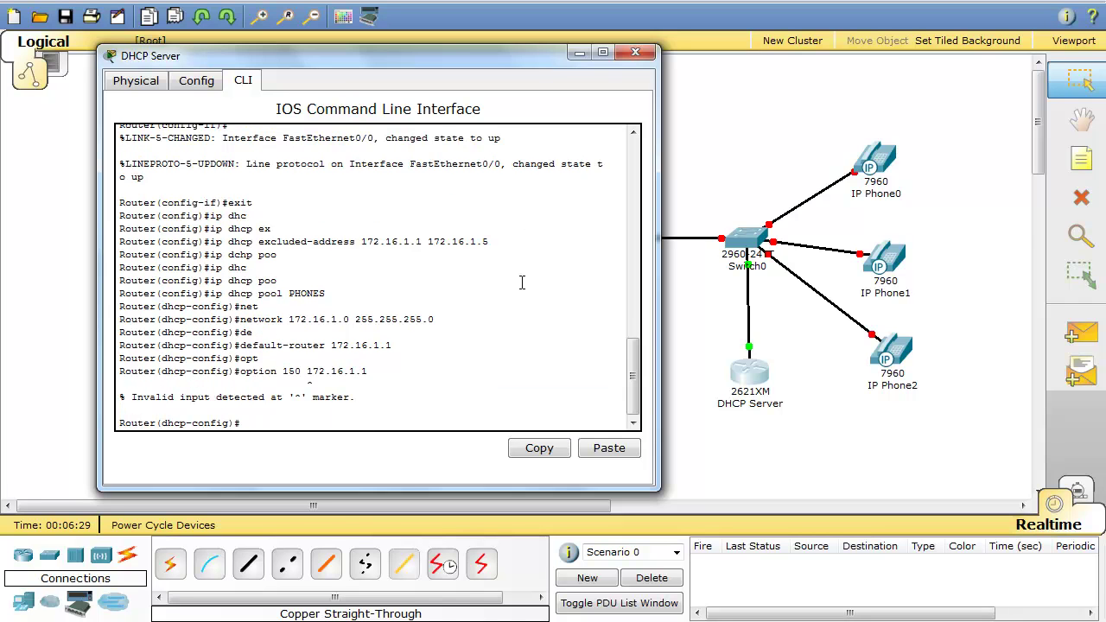
- Correct the command to option 150 ip 172.16.1.1 and point out the TFTP address
key("Up")
type("ip")
key("Return")
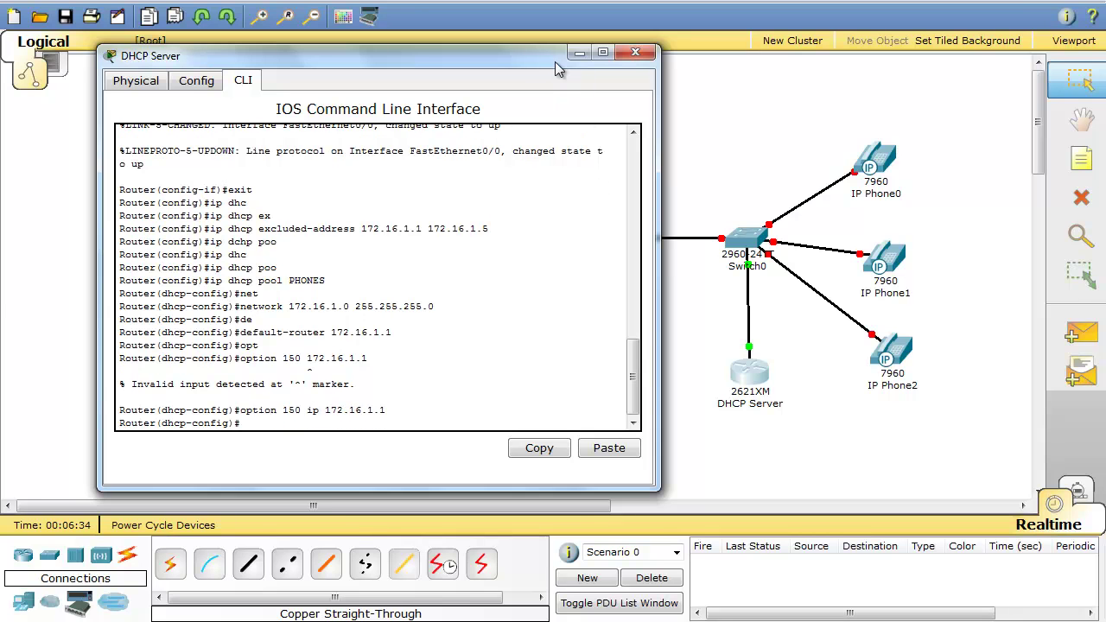
left_click_drag(549, 67, 348, 120)
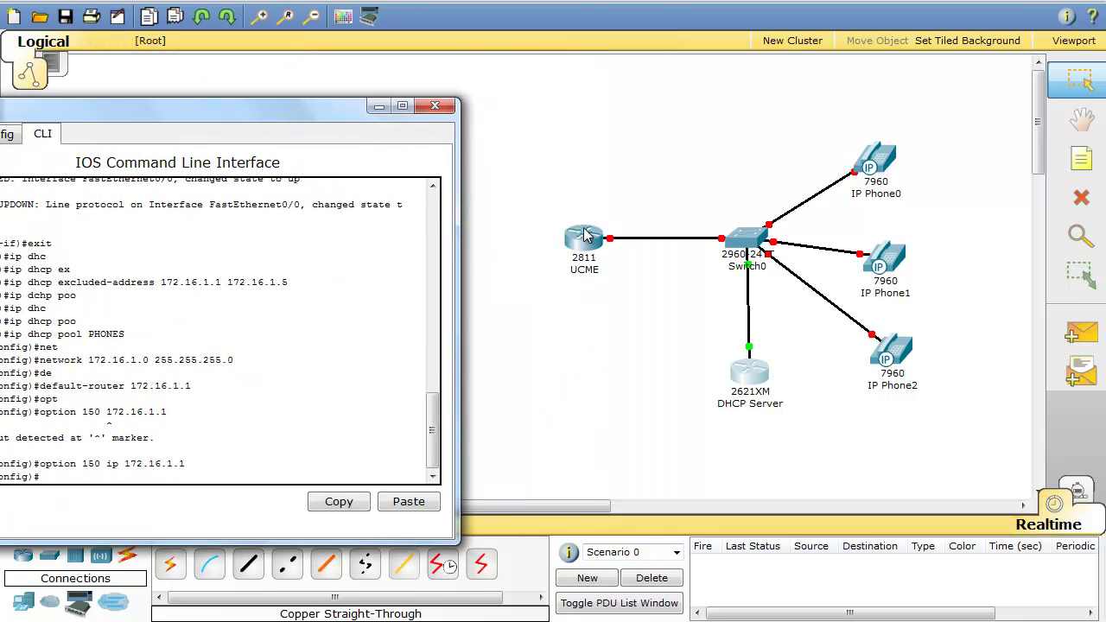
left_click_drag(297, 109, 391, 54)
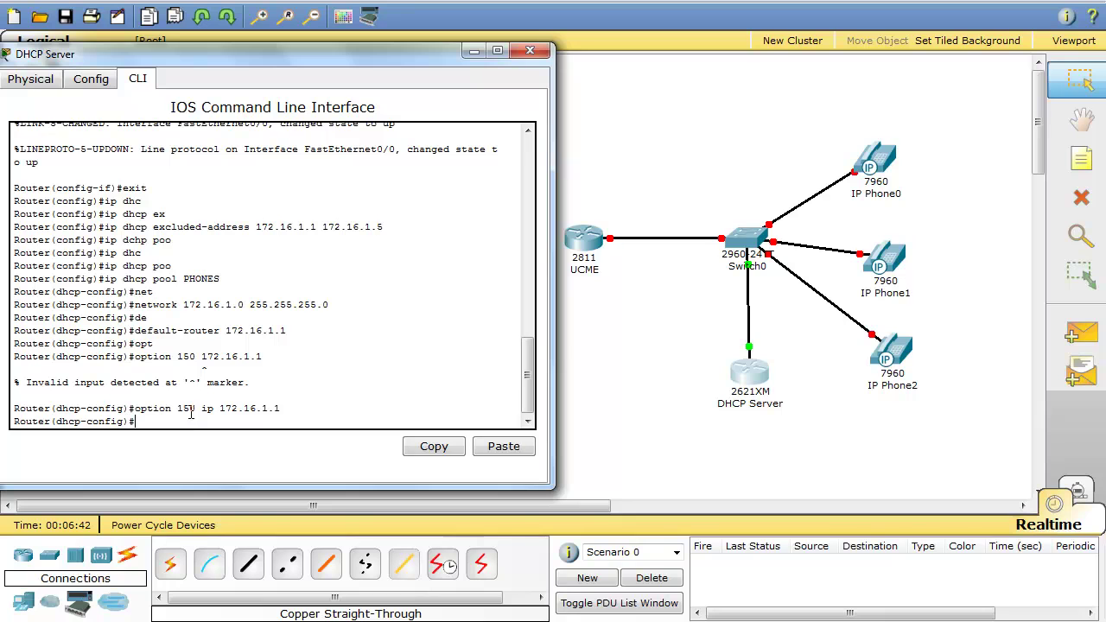
left_click_drag(219, 408, 284, 408)
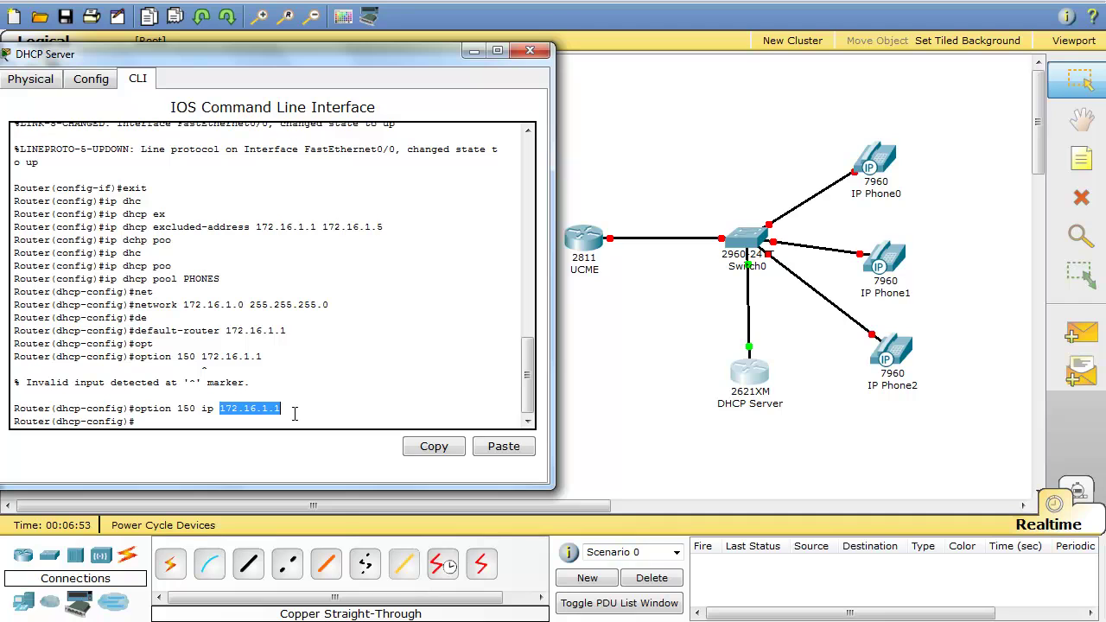
left_click_drag(307, 59, 368, 59)
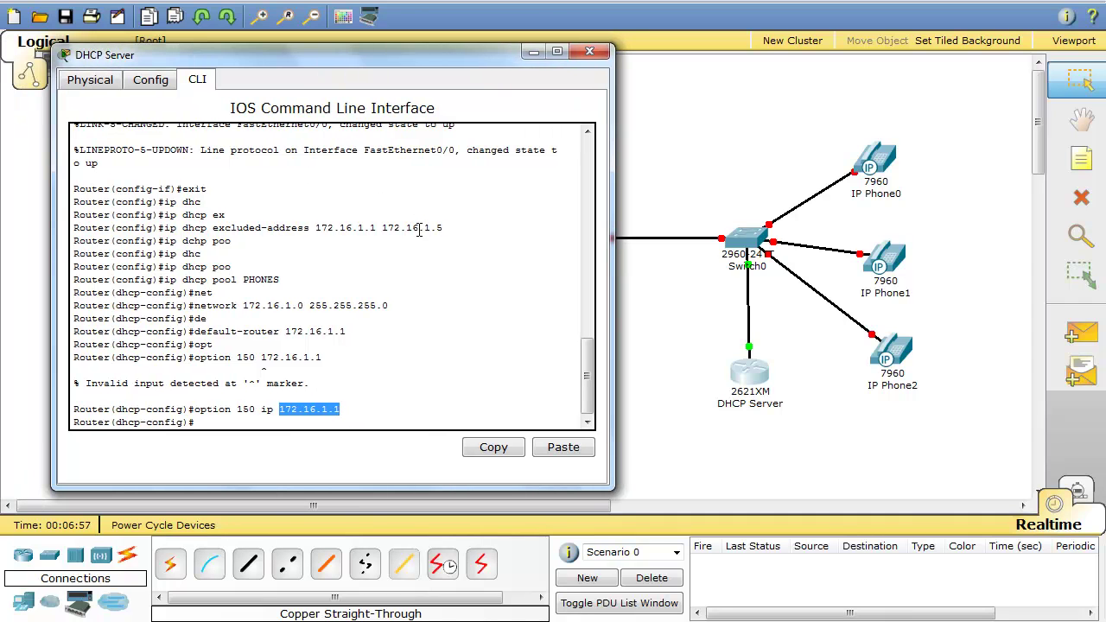
- Close the DHCP Server window to return to the topology view
scroll(268, 255, "up", 4)
scroll(268, 254, "down", 5)
left_click(589, 53)
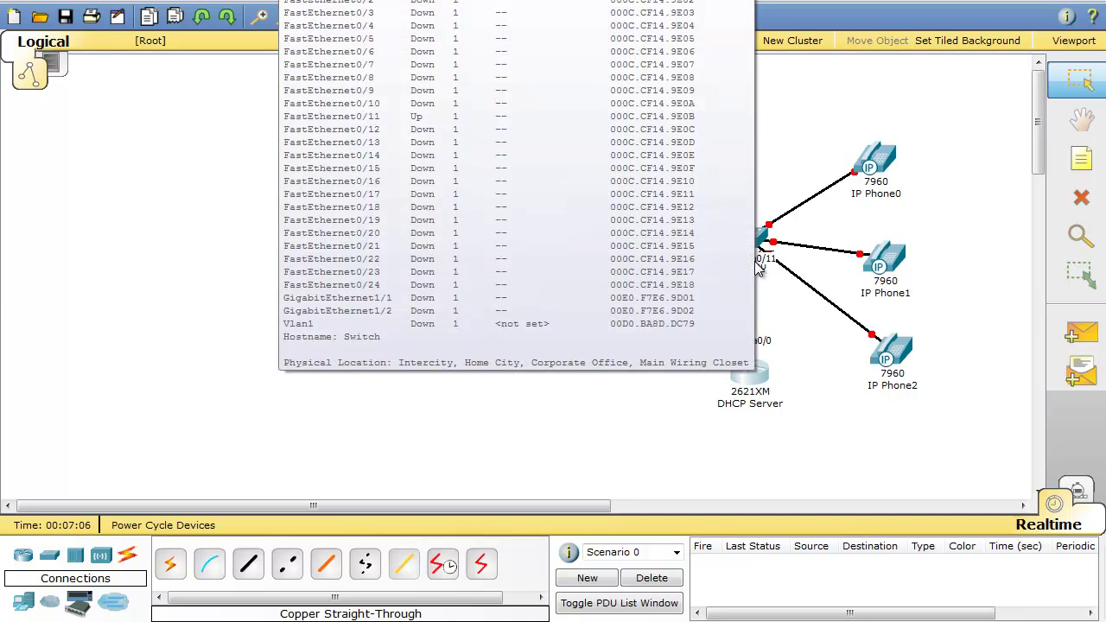
mouse_move(767, 267)
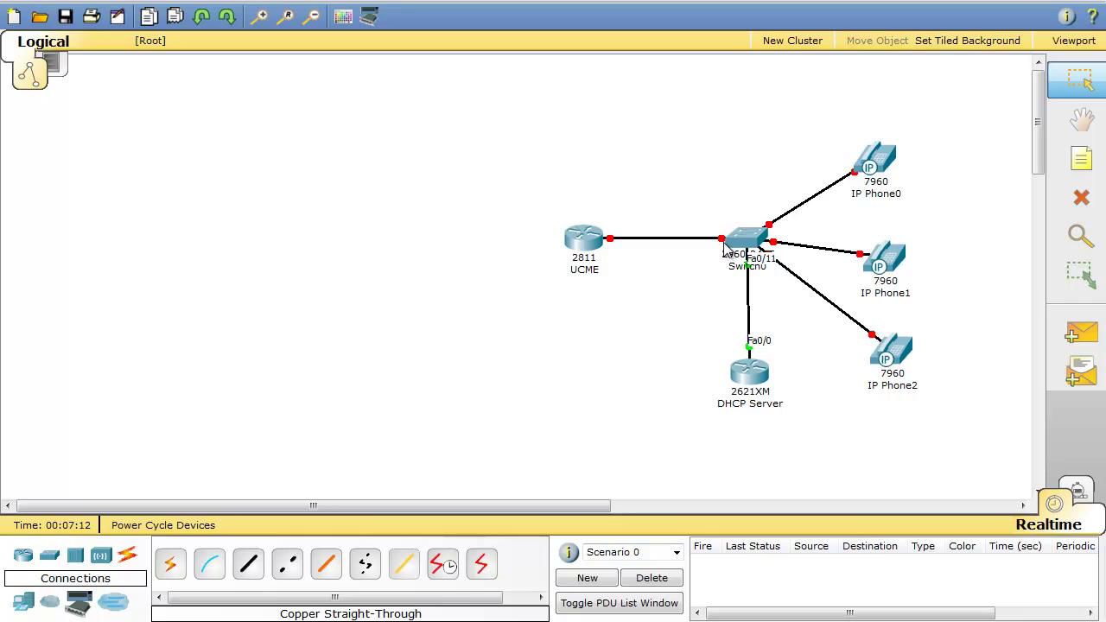
- Open the UCME router's CLI, decline initial setup, and enter privileged mode
left_click(581, 245)
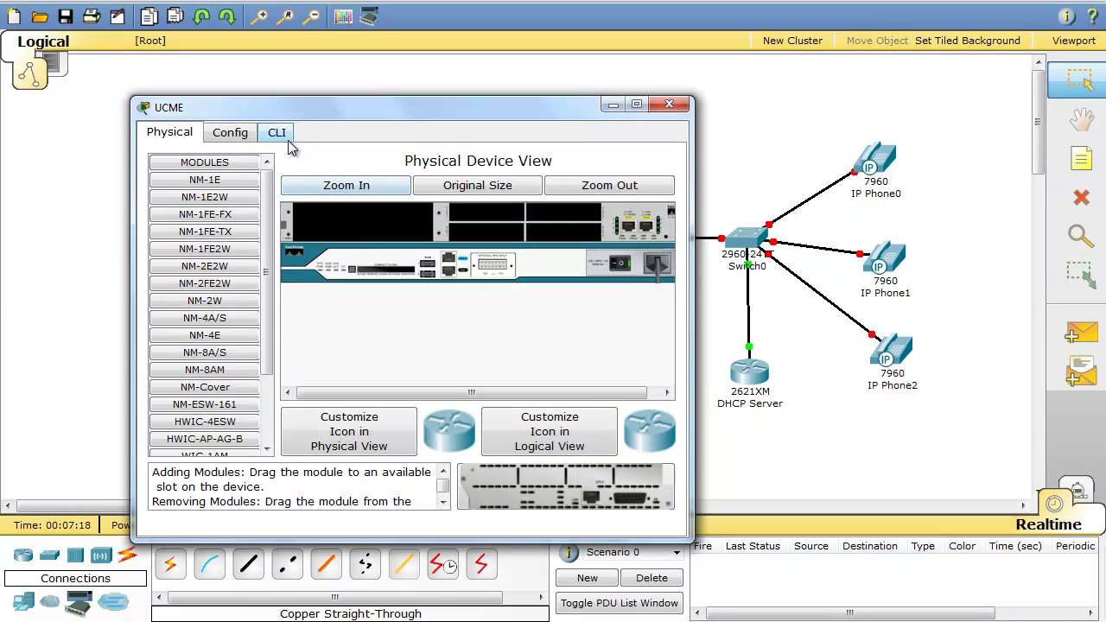
left_click(278, 134)
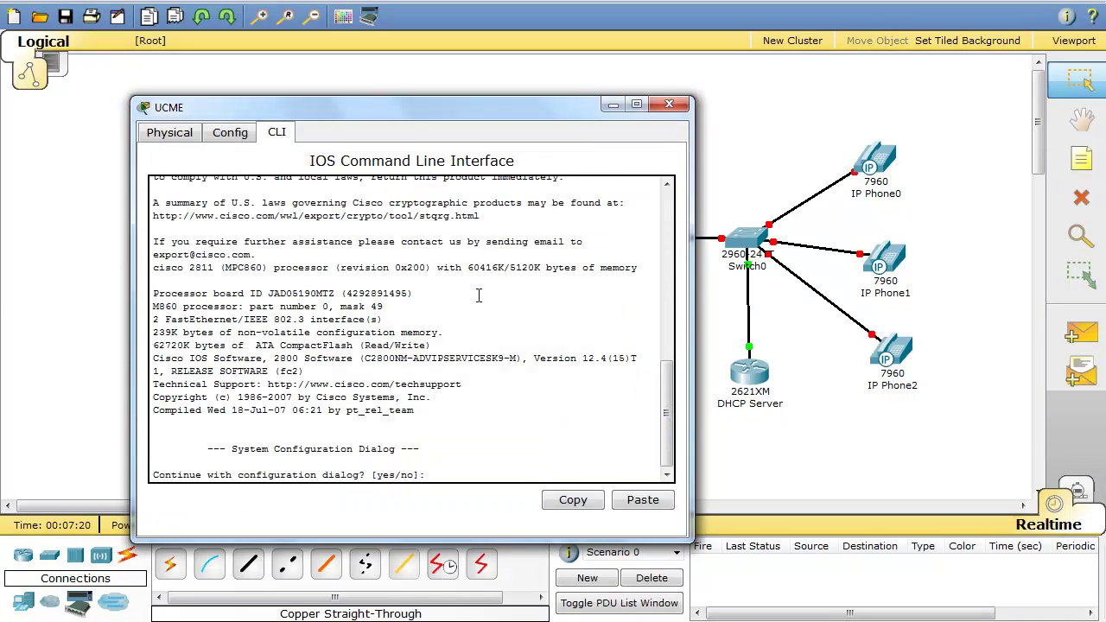
type("n")
key("Return")
key("Return")
type("en")
- Run conf t, int fa 0/0, no shut and exit to bring FastEthernet0/0 up
key("Return")
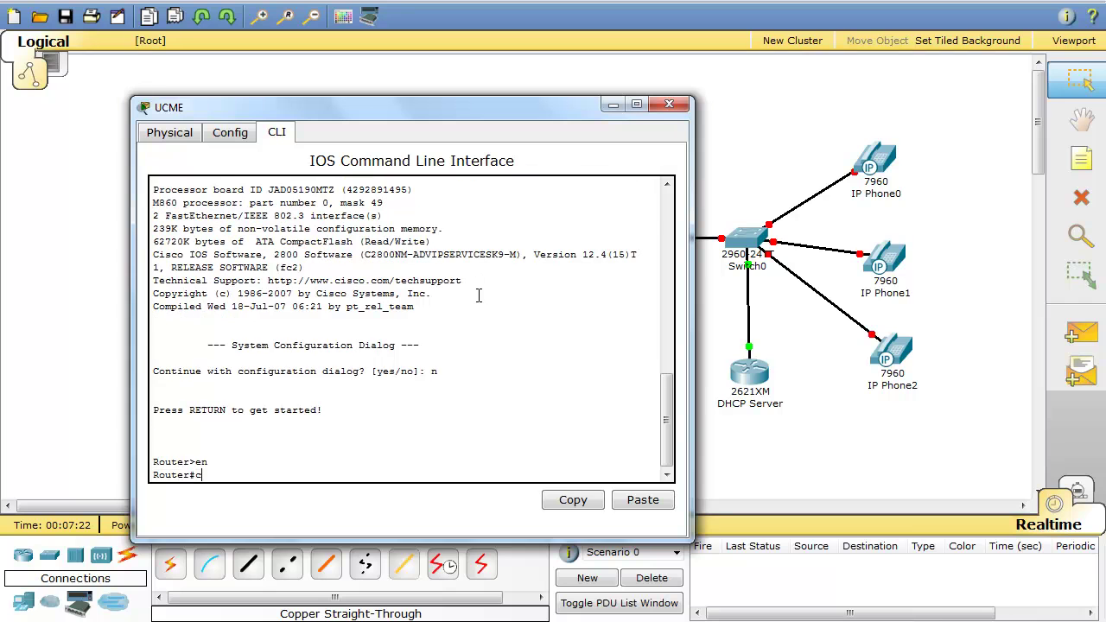
type("conf t")
key("Return")
type("int fa ")
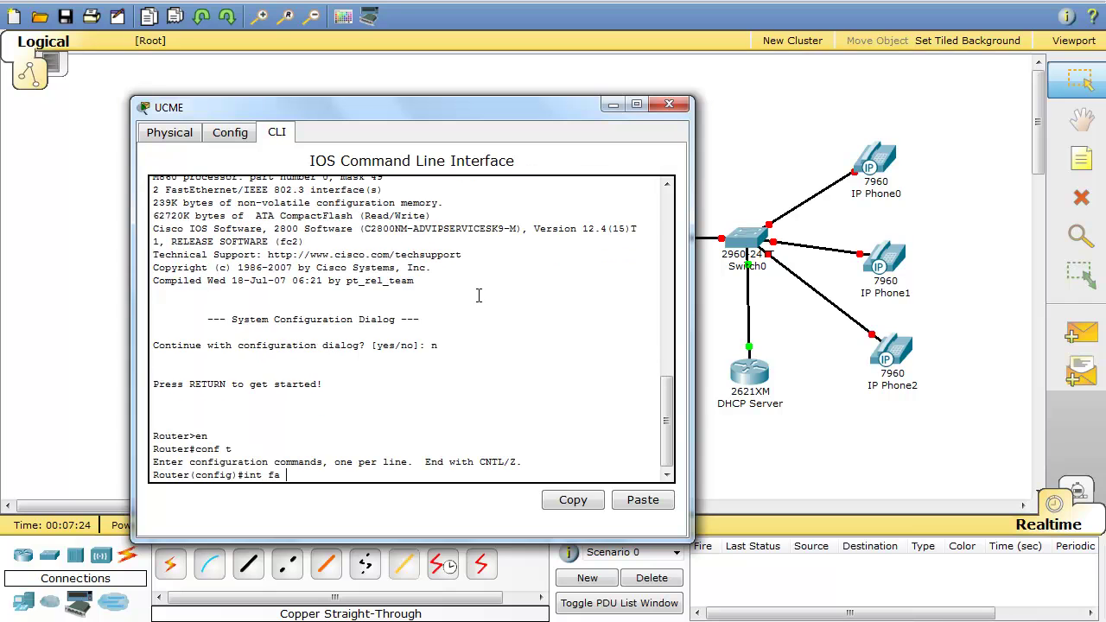
type("0/0")
key("Return")
type("no sh")
type("ut")
key("Return")
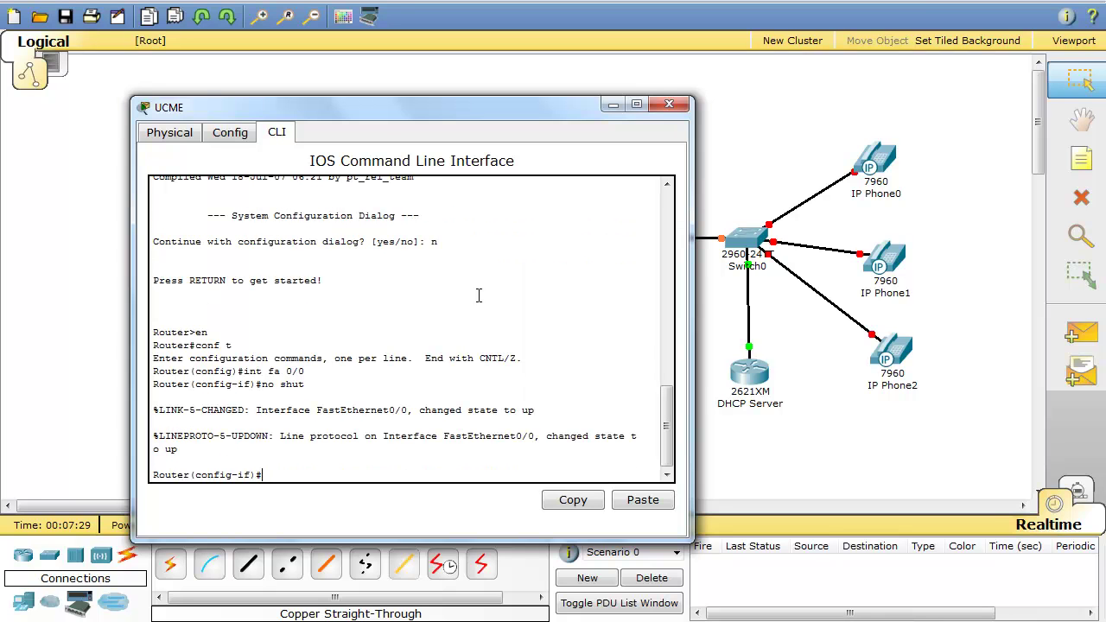
type("exit")
key("Return")
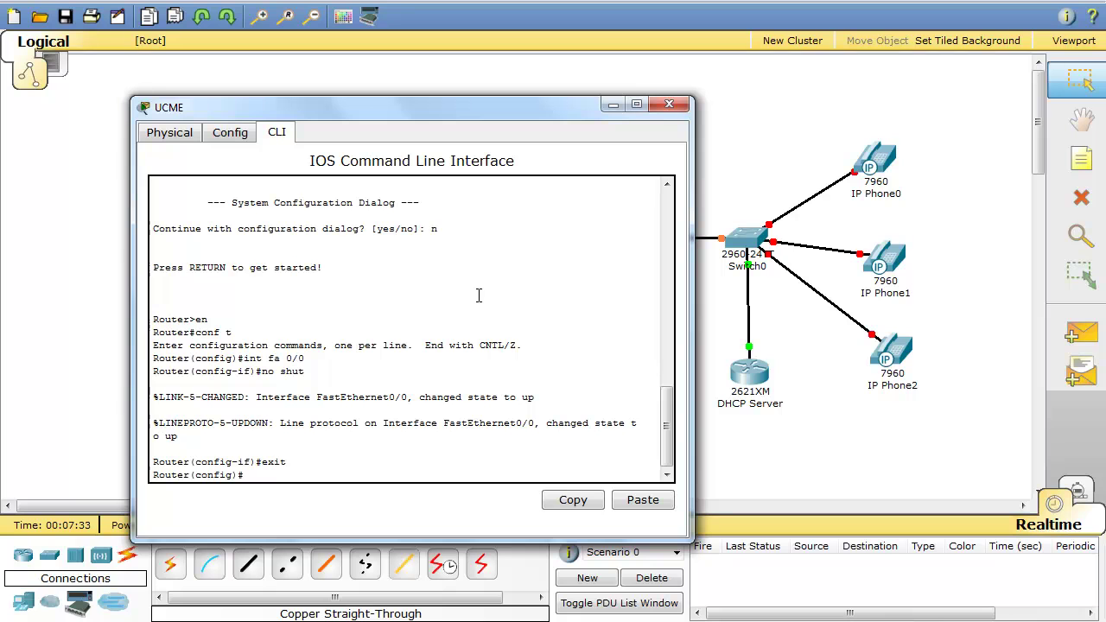
type("int")
- Create subinterface FastEthernet0/0.5 on UCME with encapsulation dot1Q 5
type("fa 0.0")
key("BackSpace")
type("0.5")
key("Return")
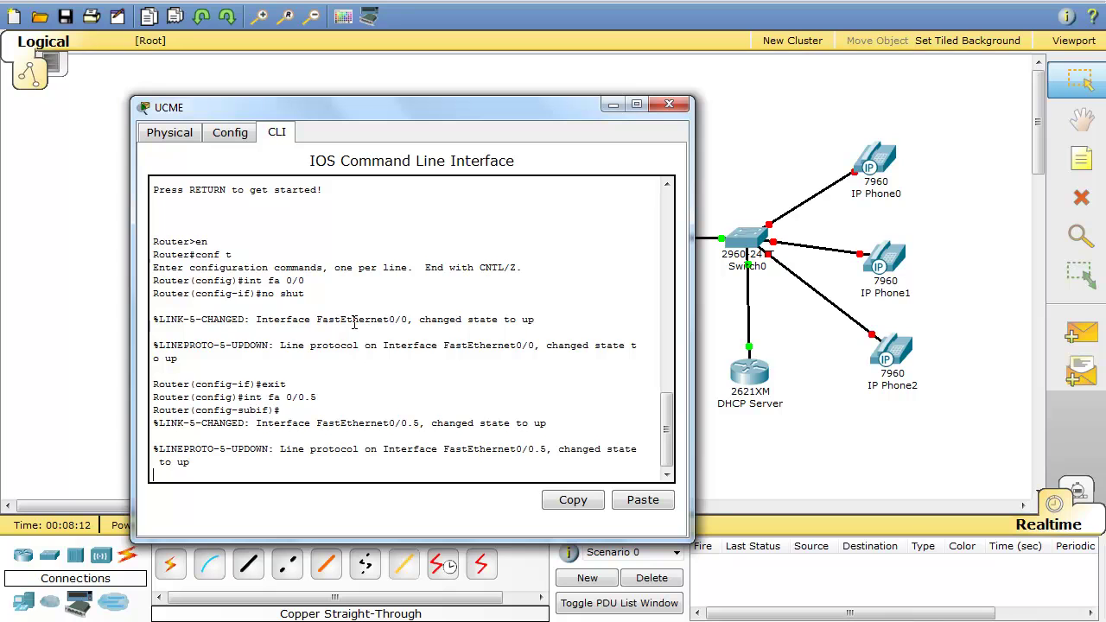
key("Return")
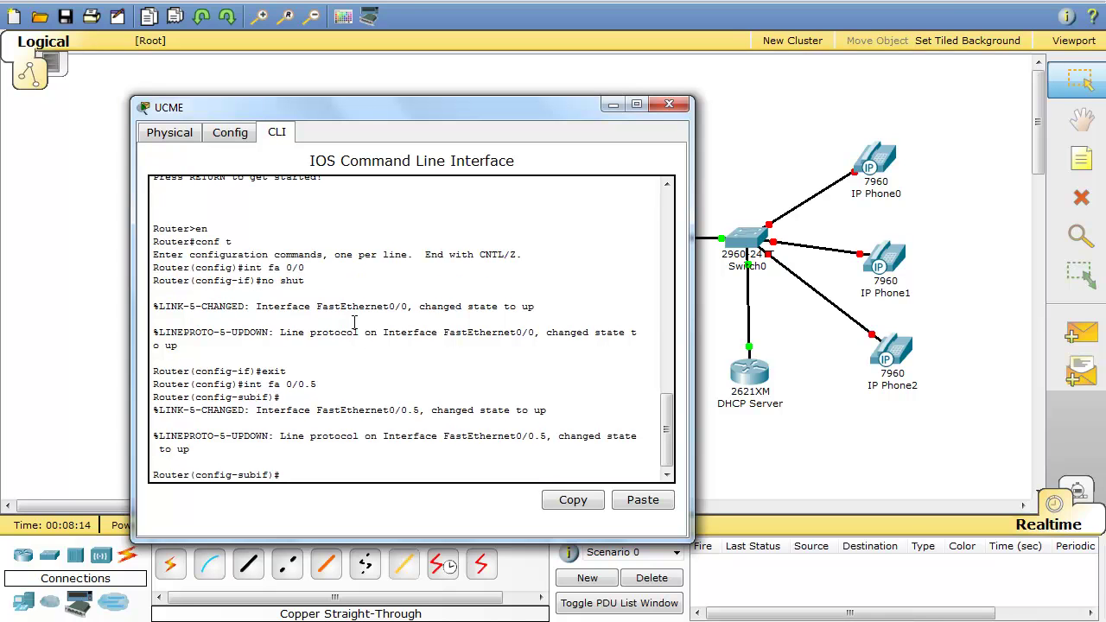
type("en")
key("Tab")
type("do")
key("Tab")
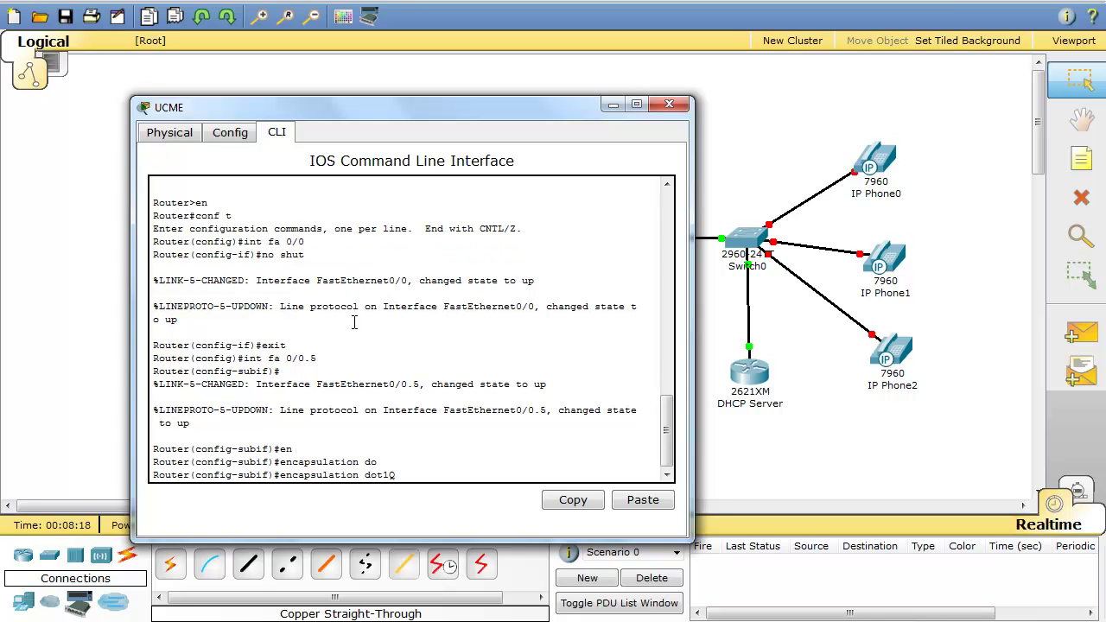
type("5")
key("Return")
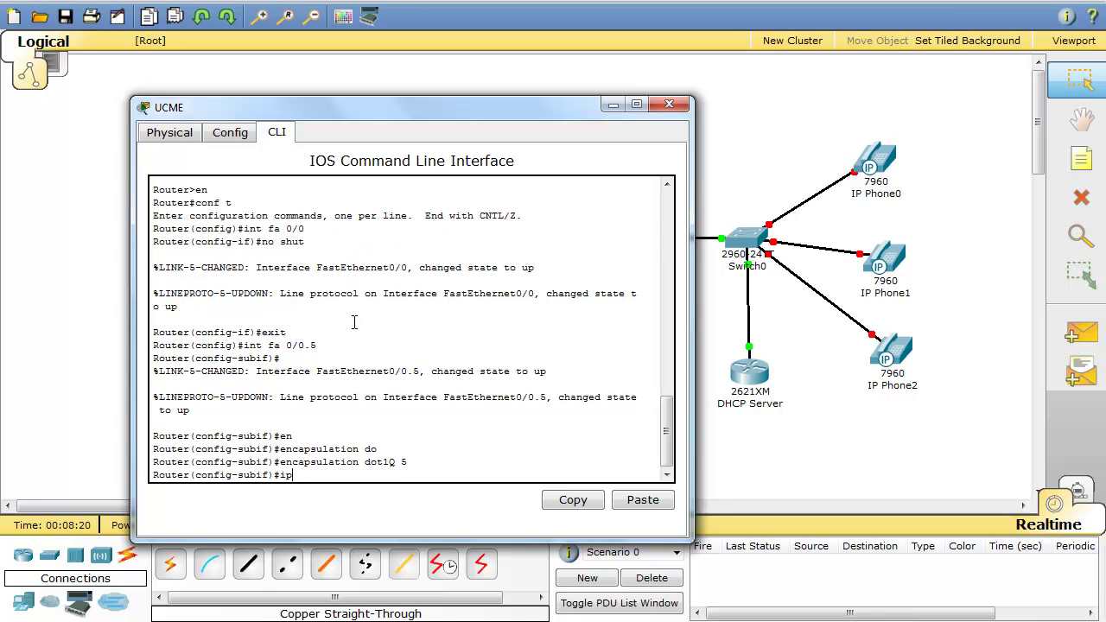
- Assign 172.16.1.1 255.255.255.0 to the subinterface and exit its configuration
type("add 172.16.1.1 255.255.255.0")
key("Return")
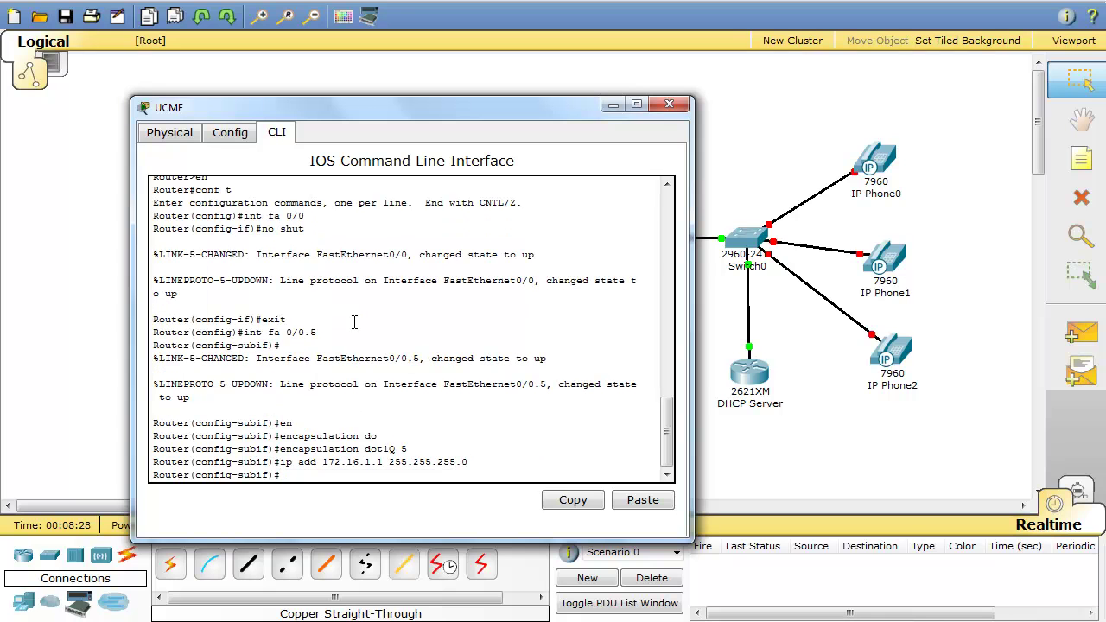
type("exit")
key("Return")
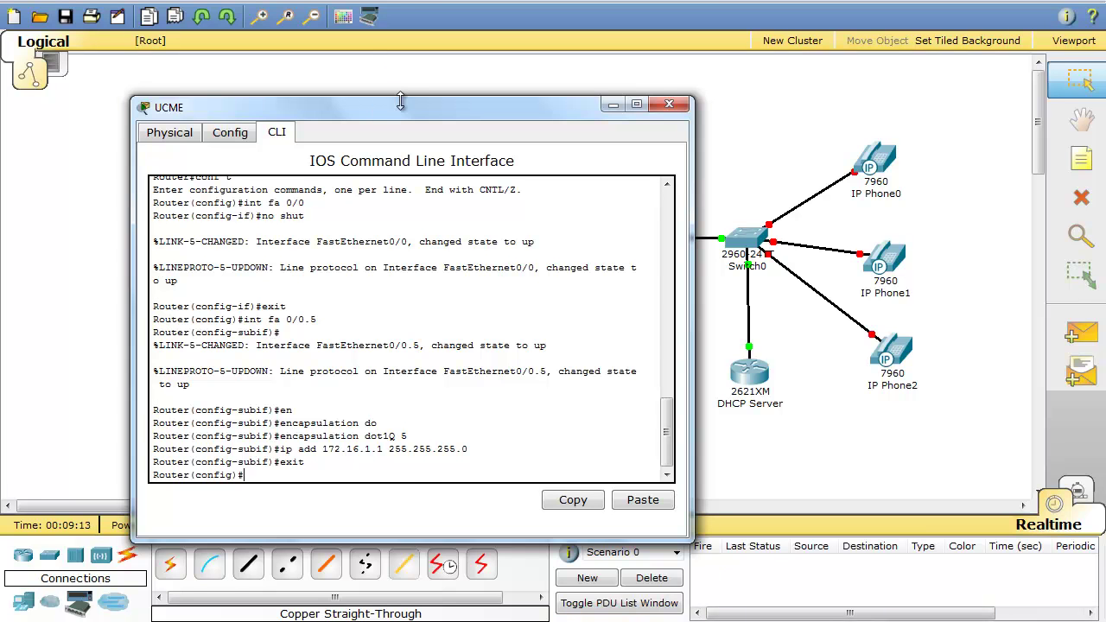
left_click_drag(401, 102, 322, 50)
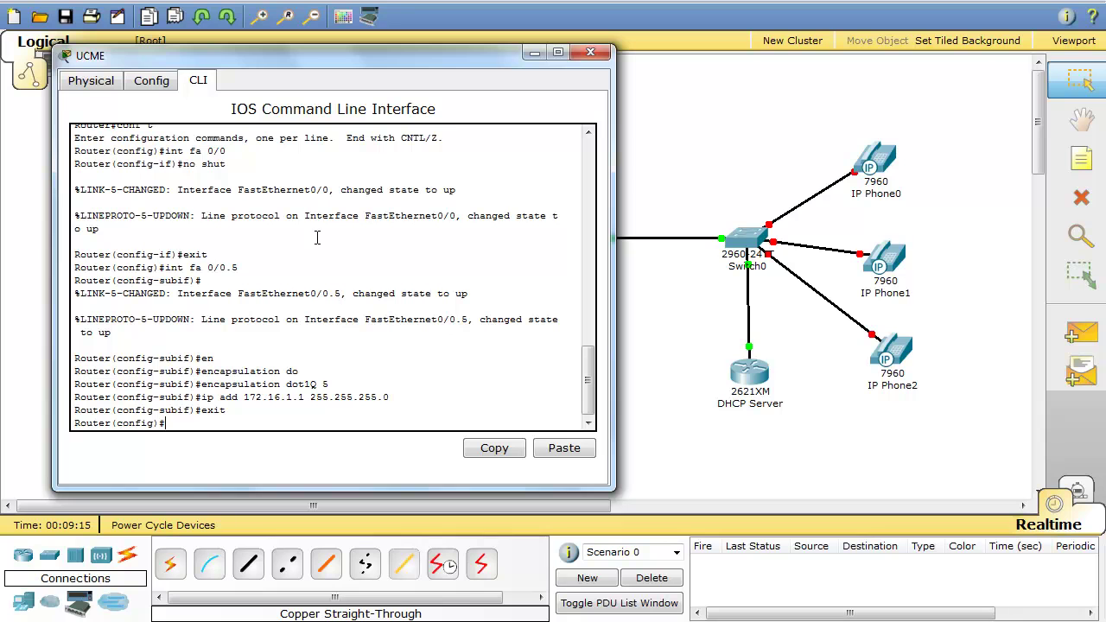
- Close UCME and enter global configuration mode in Switch0's CLI with 'en' and 'conf t'
left_click(590, 56)
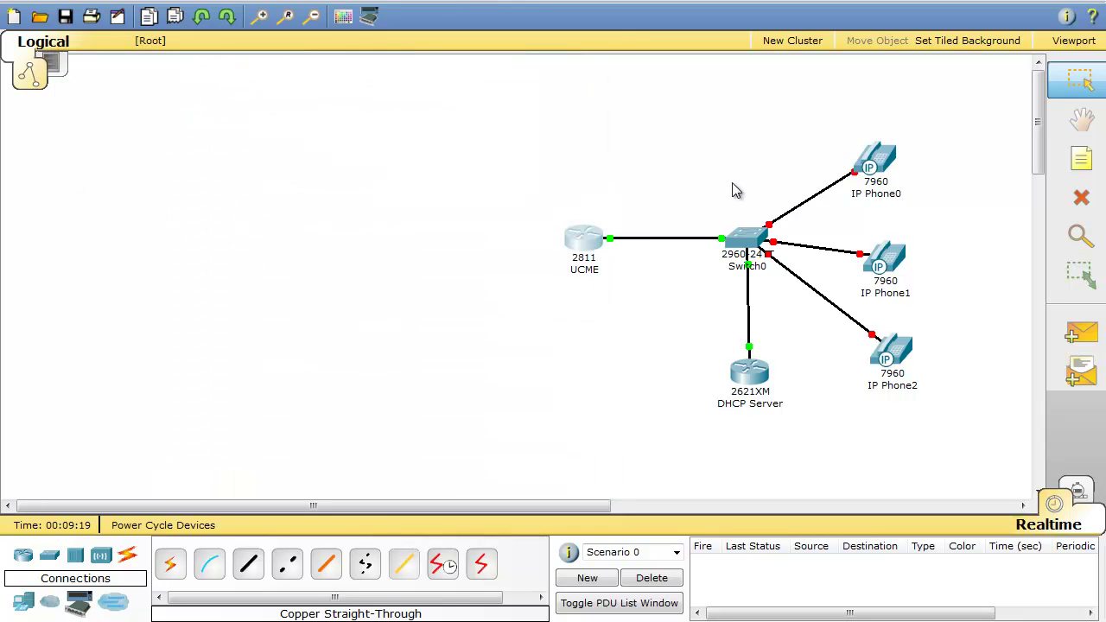
left_click(754, 246)
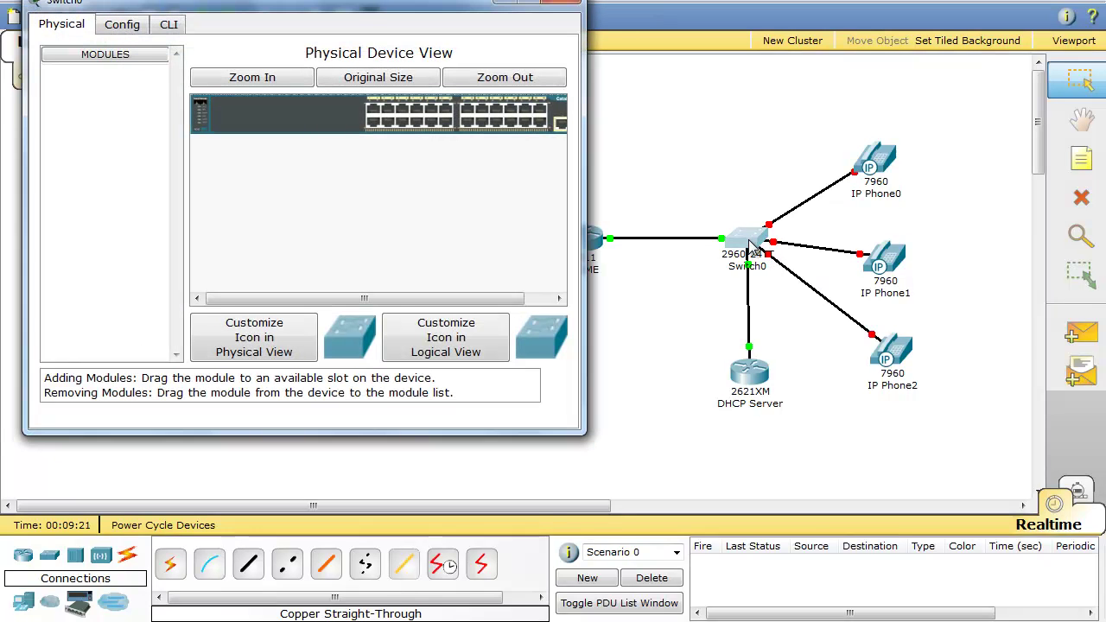
left_click_drag(318, 10, 391, 34)
left_click(247, 48)
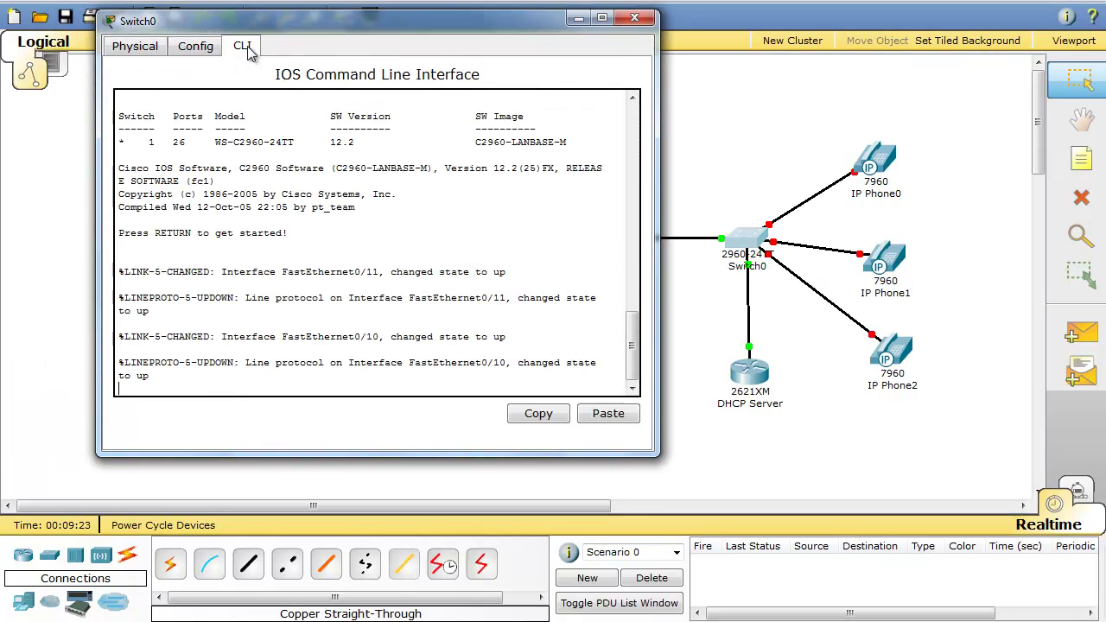
key("Return")
key("Return")
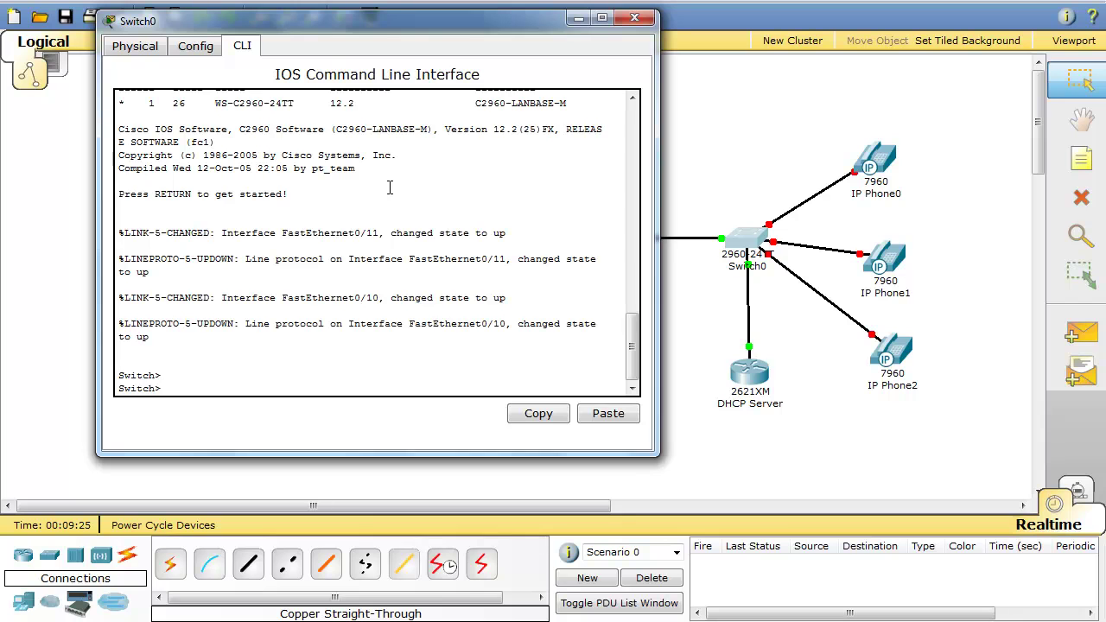
type("en")
key("Return")
type("conf t")
key("Return")
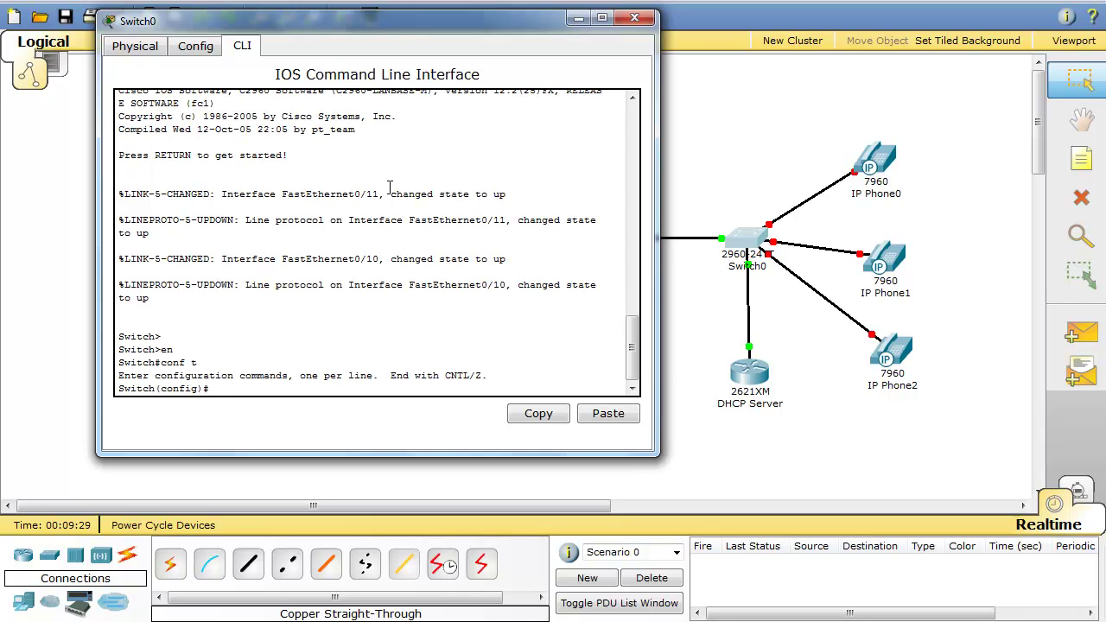
- Create VLAN 5 and name it PHONES
type("vlan 5")
key("Return")
type("name PHONE")
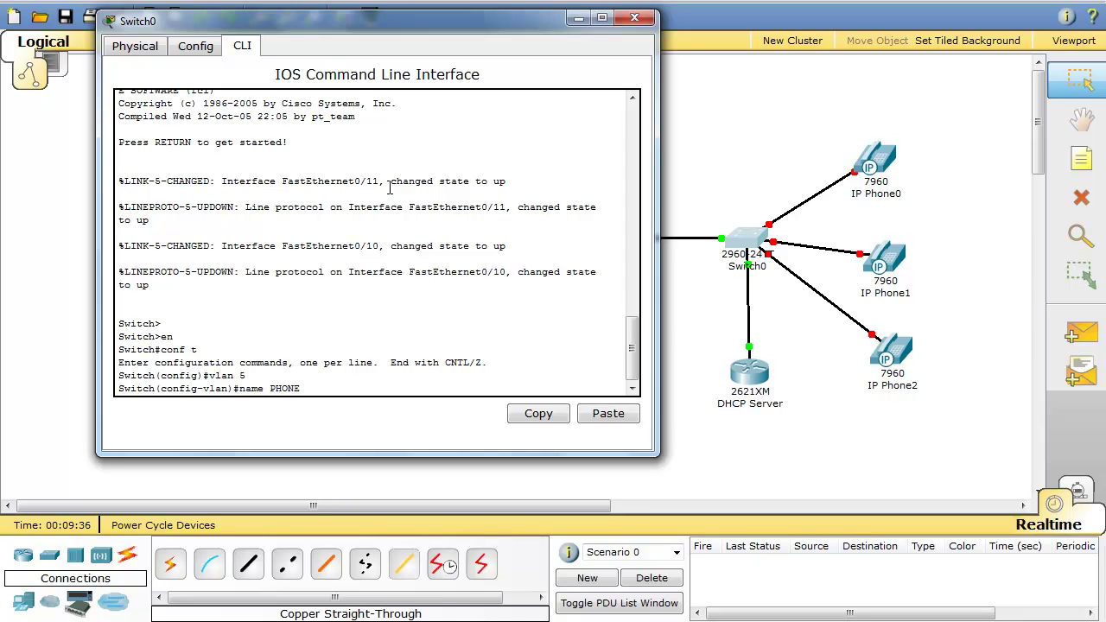
type("S")
key("Return")
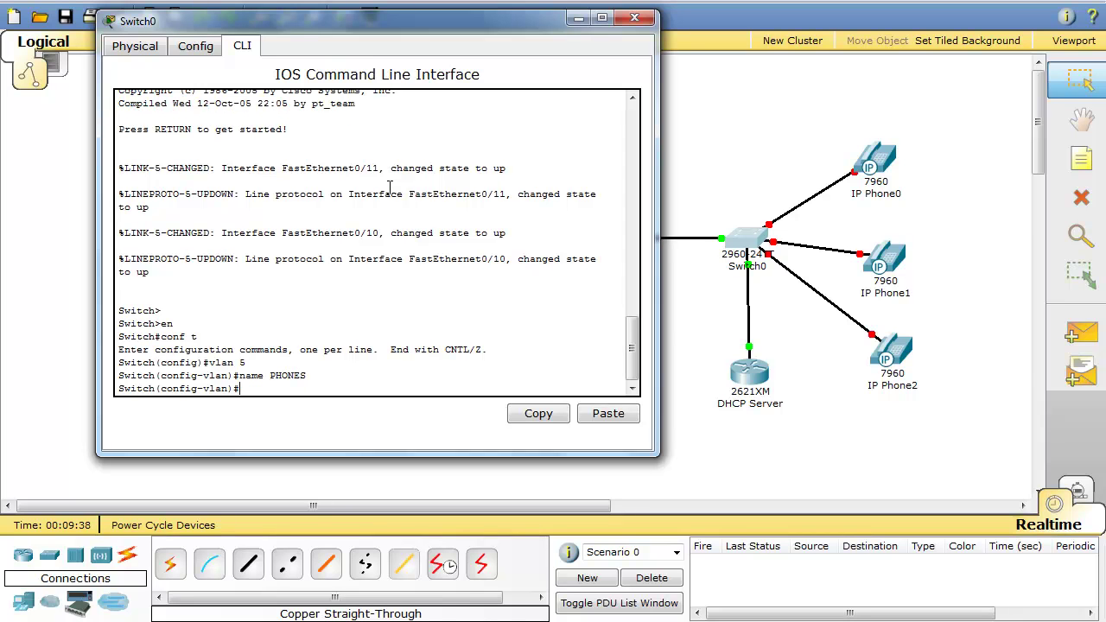
type("exit")
key("Return")
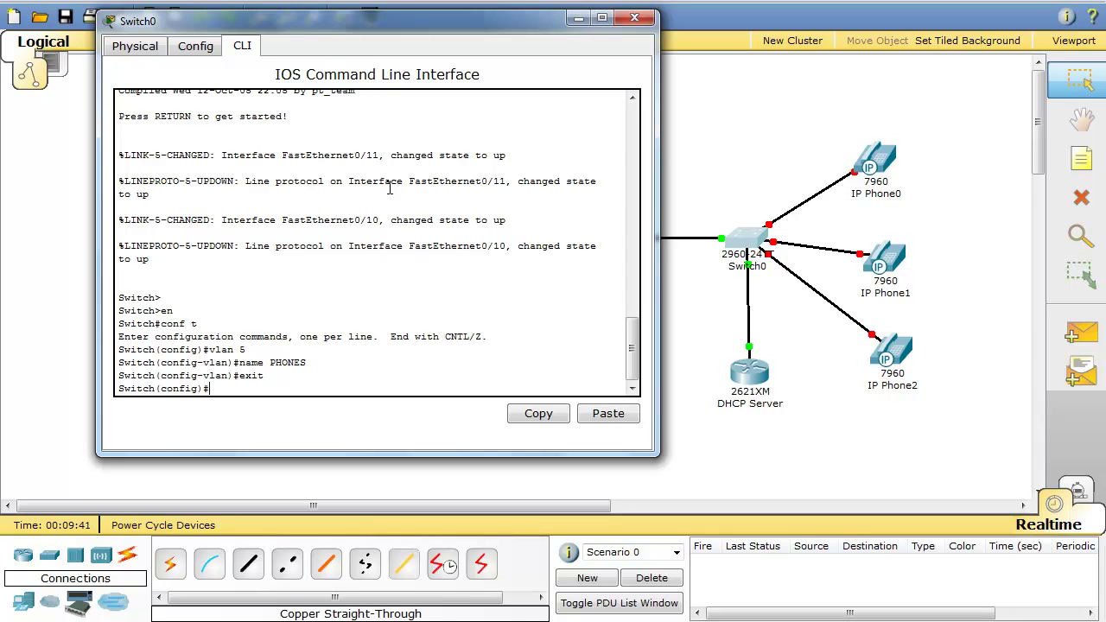
- Create VLAN 10 and name it DATA
type("vlan 10")
key("Return")
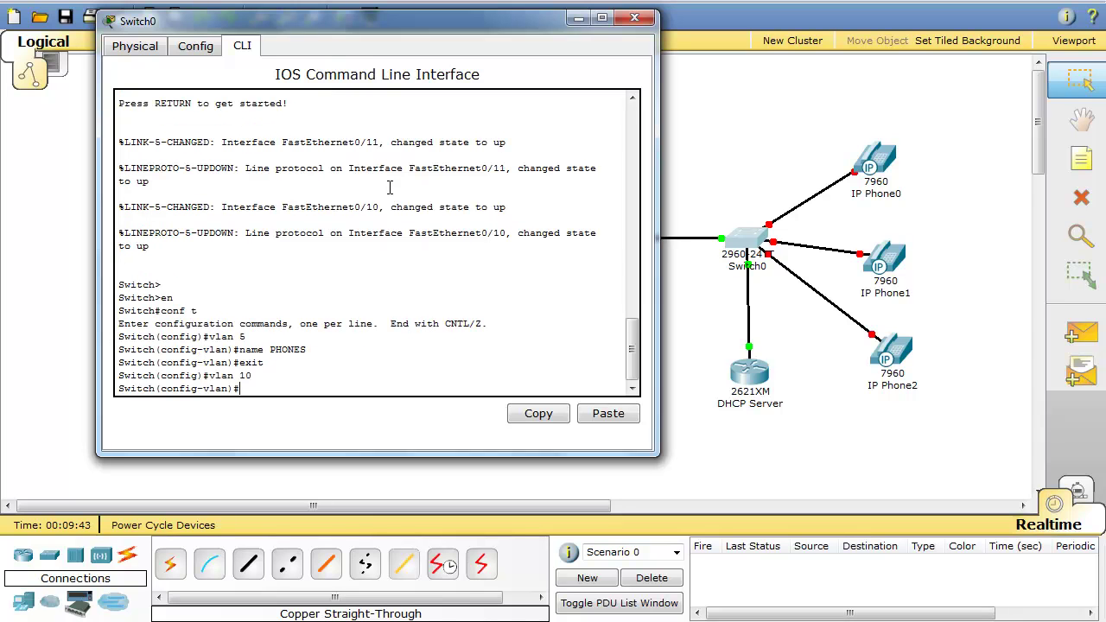
type("name DATA")
key("Return")
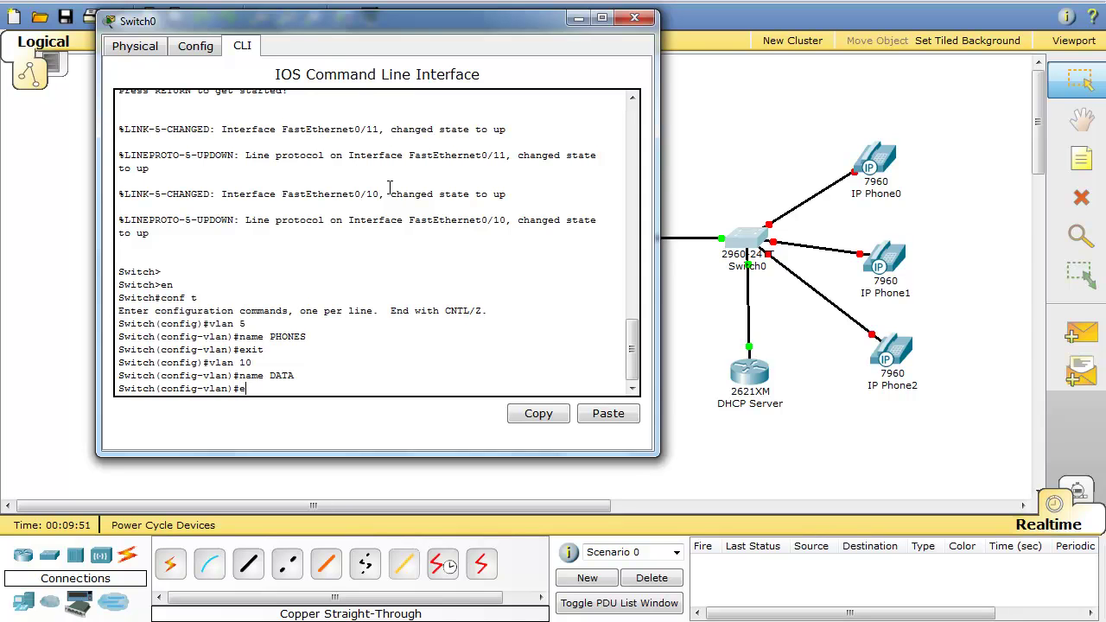
type("exit")
key("Return")
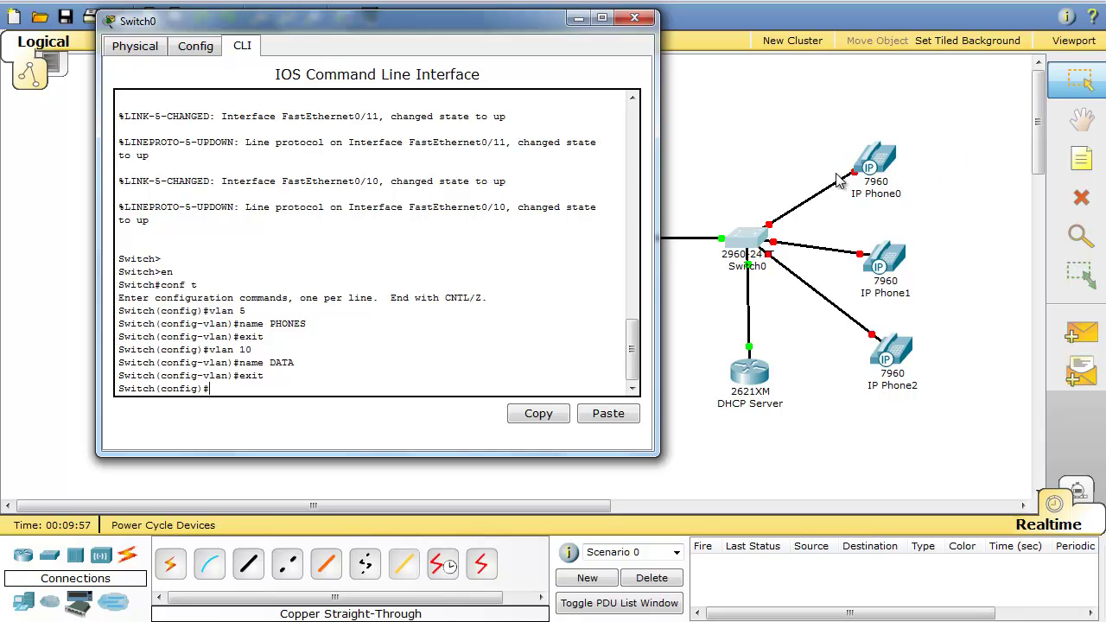
left_click_drag(400, 25, 413, 33)
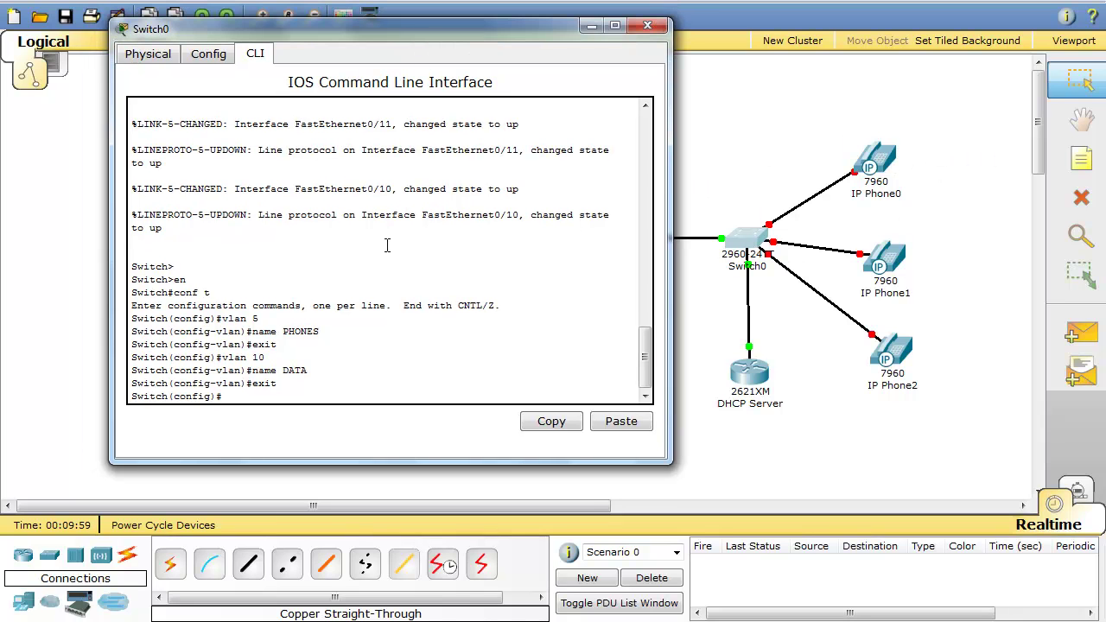
left_click_drag(282, 370, 308, 370)
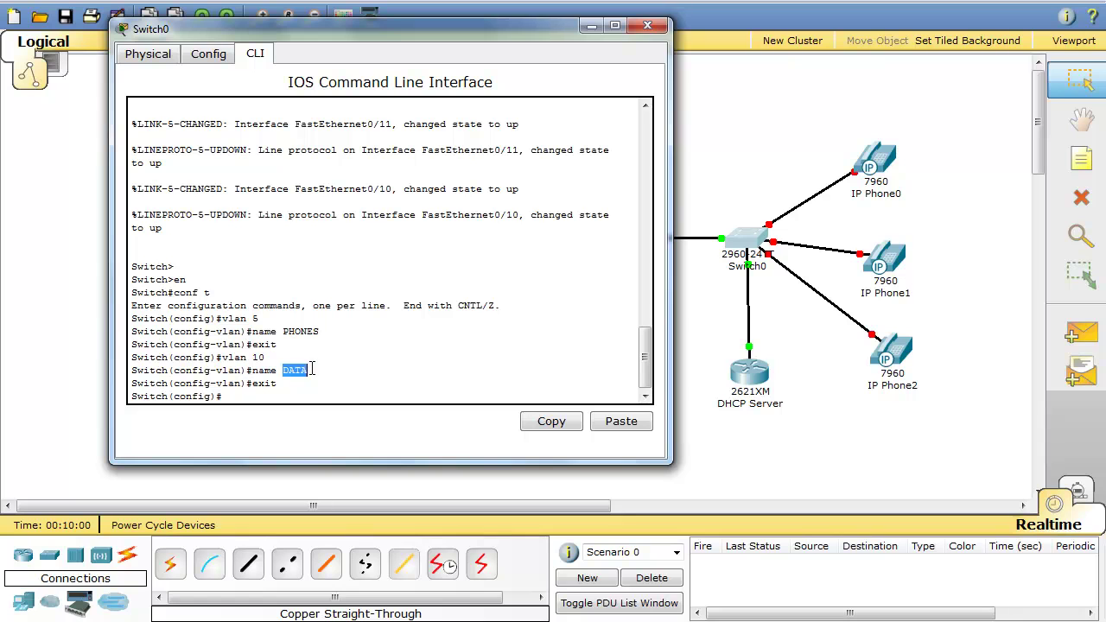
left_click(256, 397)
left_click_drag(309, 370, 249, 373)
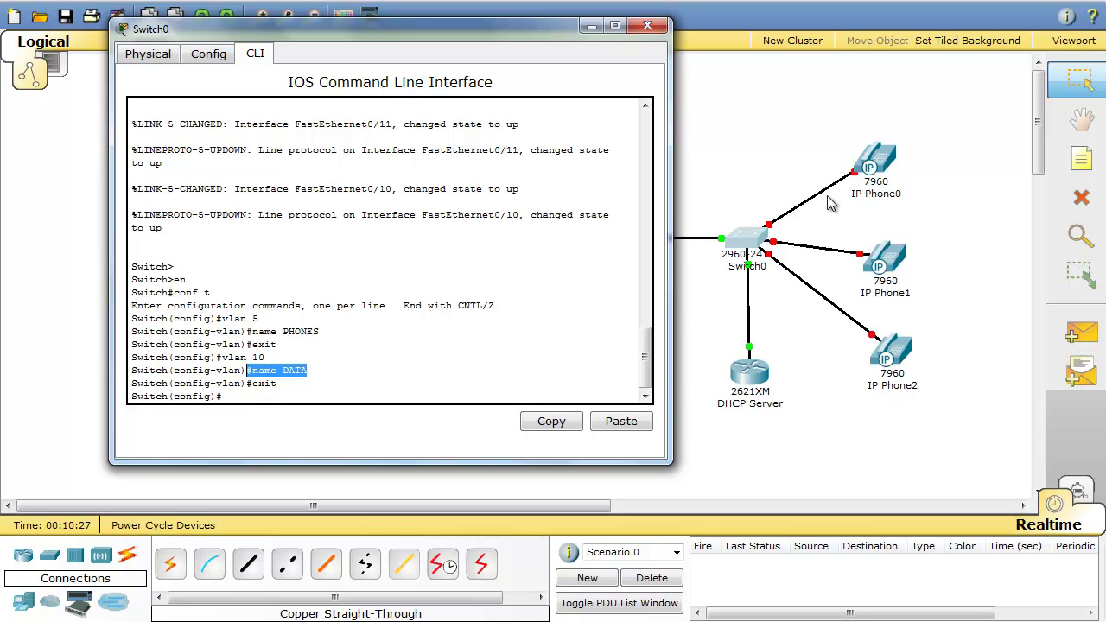
left_click(268, 396)
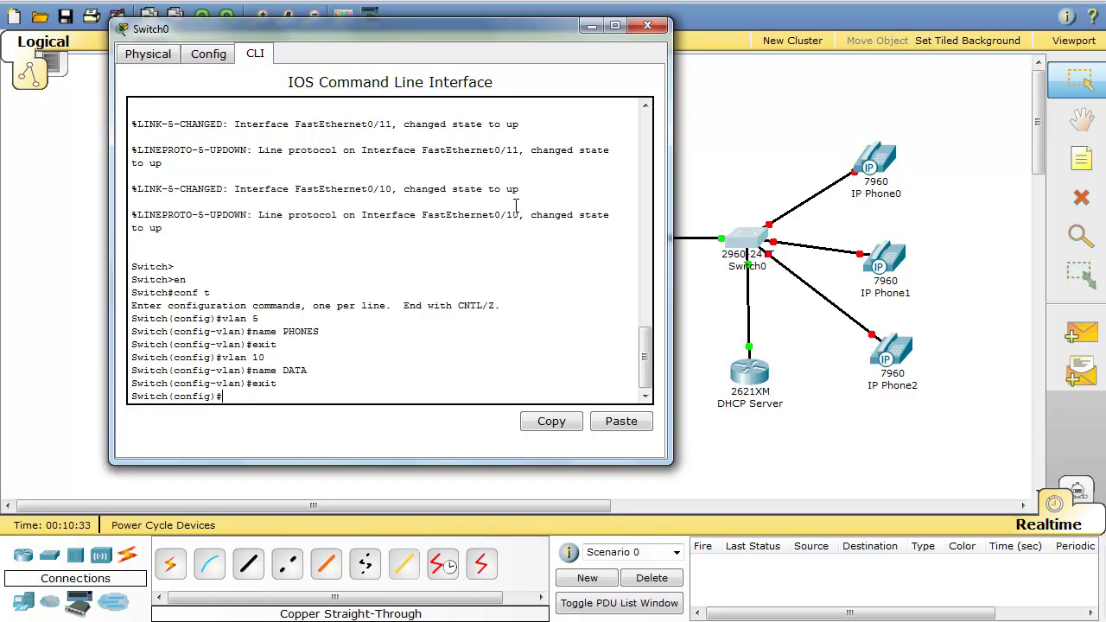
- Select port range FastEthernet0/1-3 and set them to switchport mode access
type("int fa")
key("BackSpace")
key("BackSpace")
type("ra fa 0/1-3")
key("Return")
type("sw")
key("Tab")
type("mo")
key("Tab")
type("ac")
key("Tab")
key("Return")
- Put ports Fa0/1-3 in access VLAN 10
type("s")
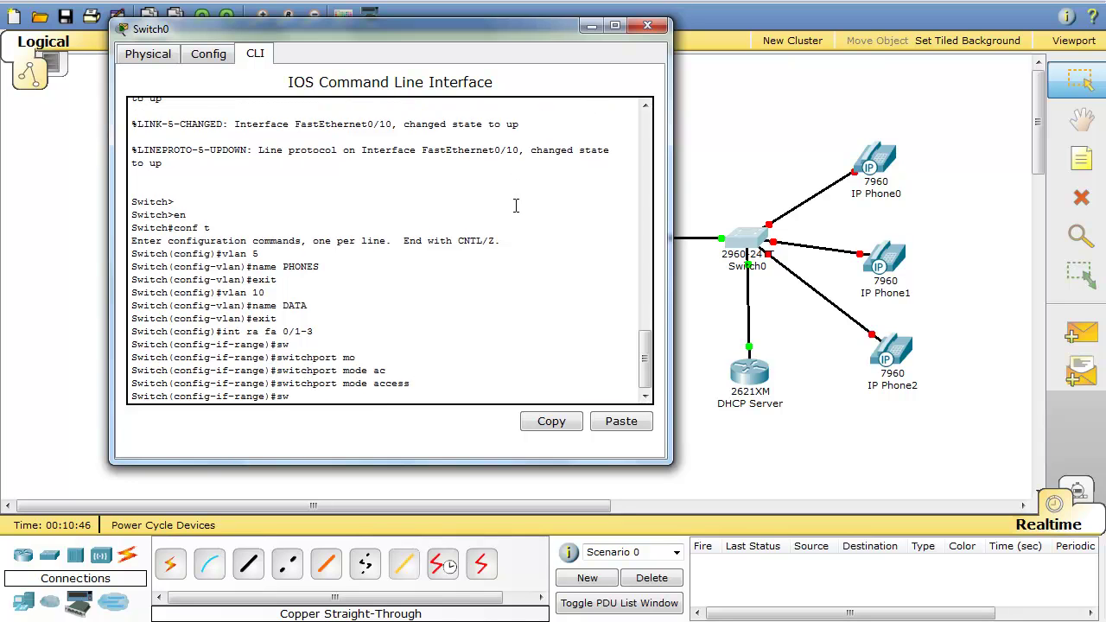
type("w")
key("Tab")
type("ac")
key("Tab")
type("vl")
key("Tab")
type("10")
key("Return")
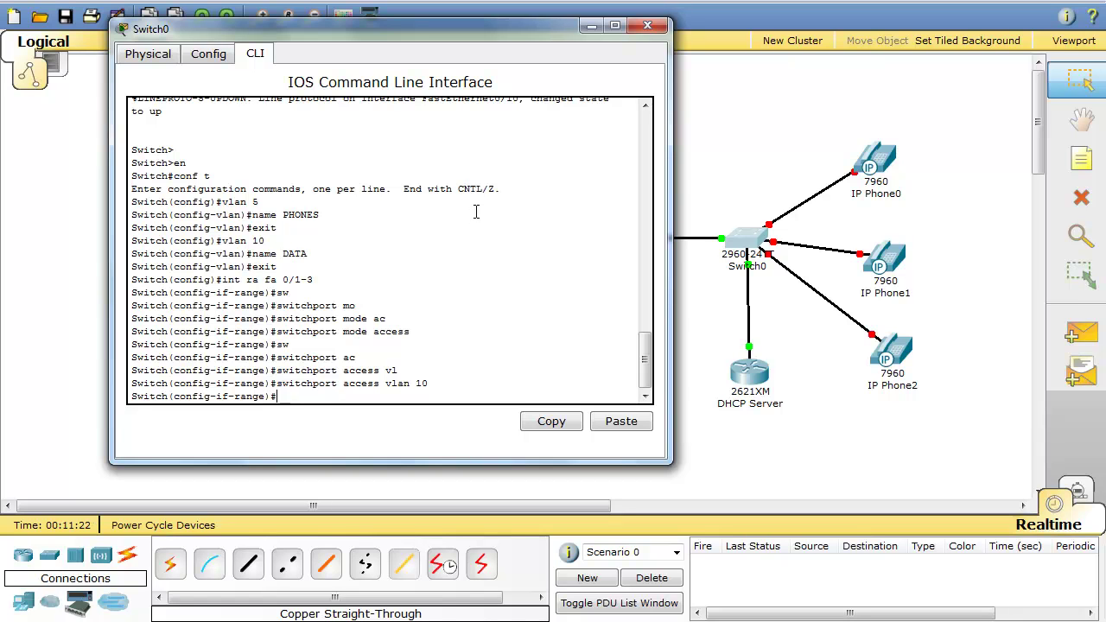
- Assign voice VLAN 5 to ports Fa0/1-3
key("Tab")
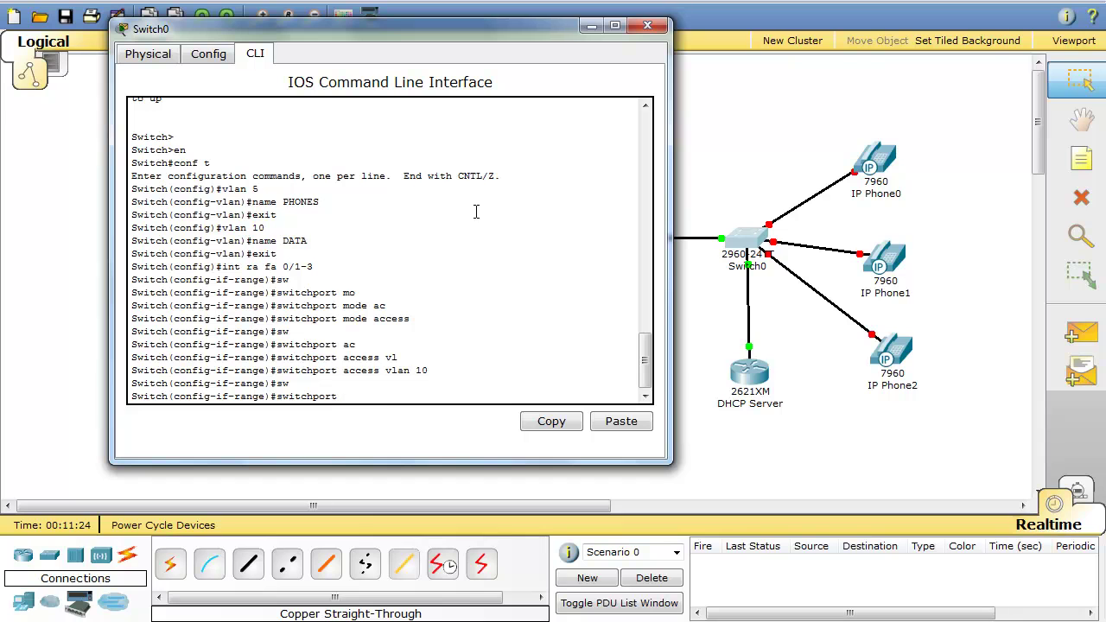
type("vo")
key("Tab")
key("Tab")
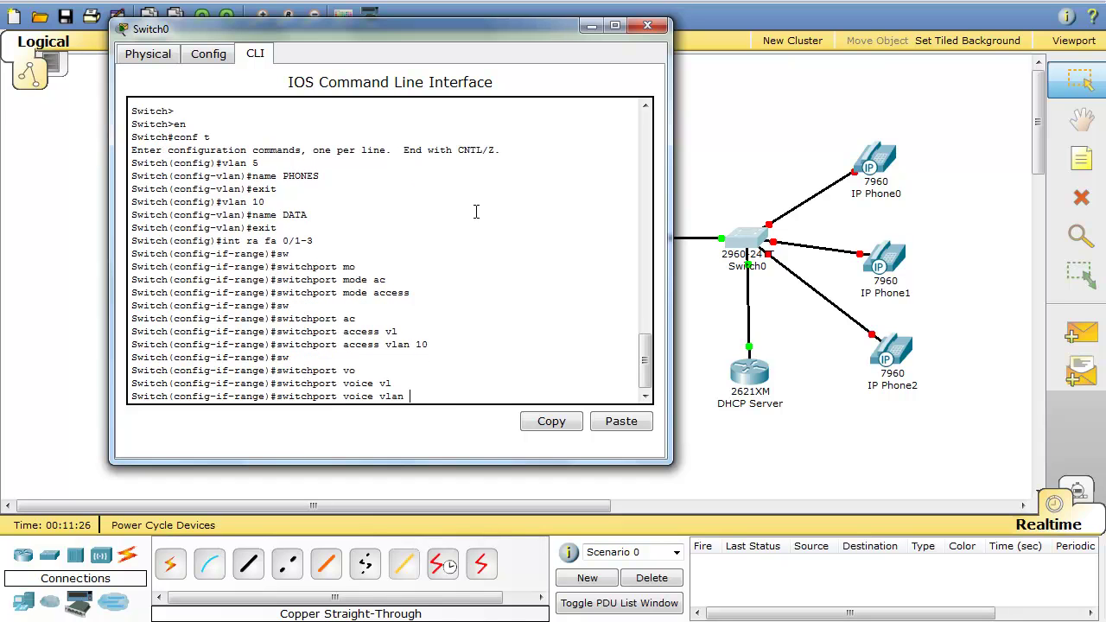
type("5")
key("Return")
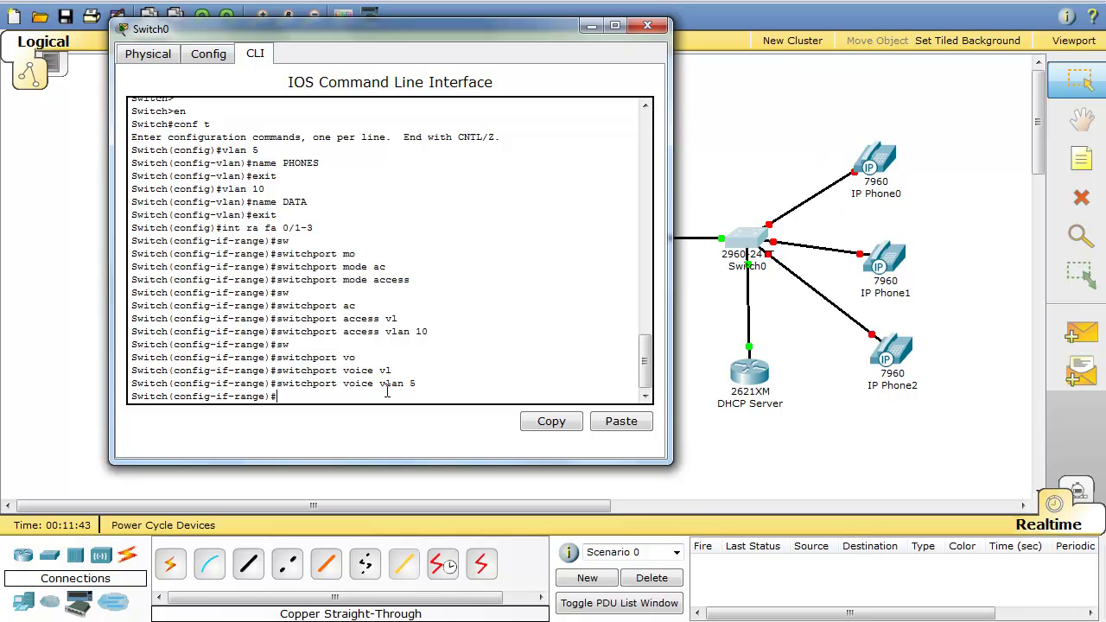
- Leave the port range configuration and reopen Switch0's window
type("t")
key("Return")
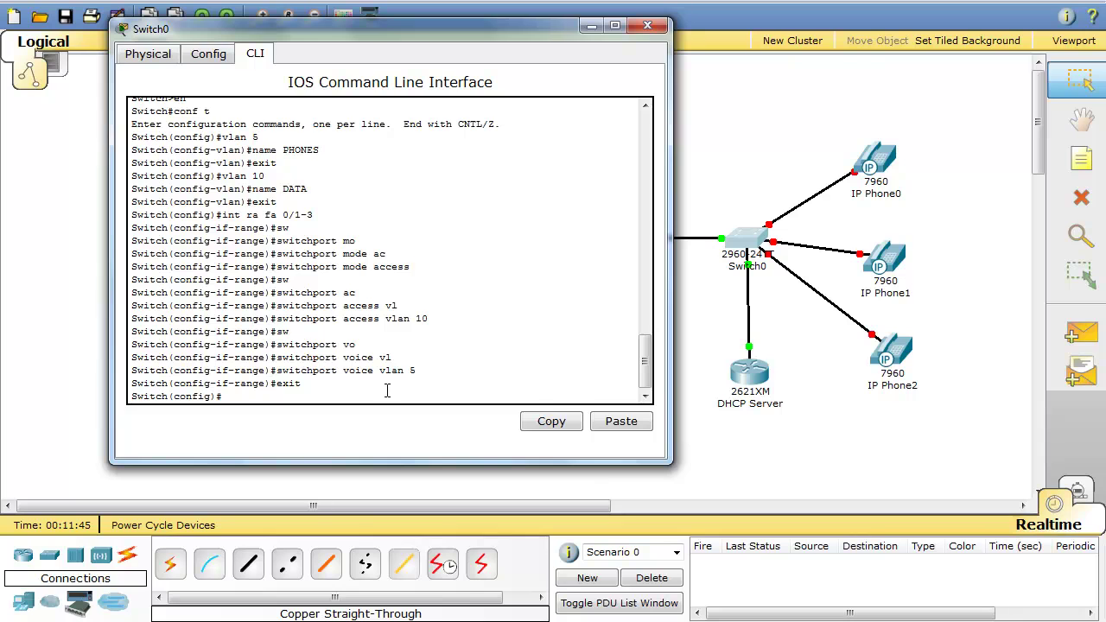
left_click(802, 234)
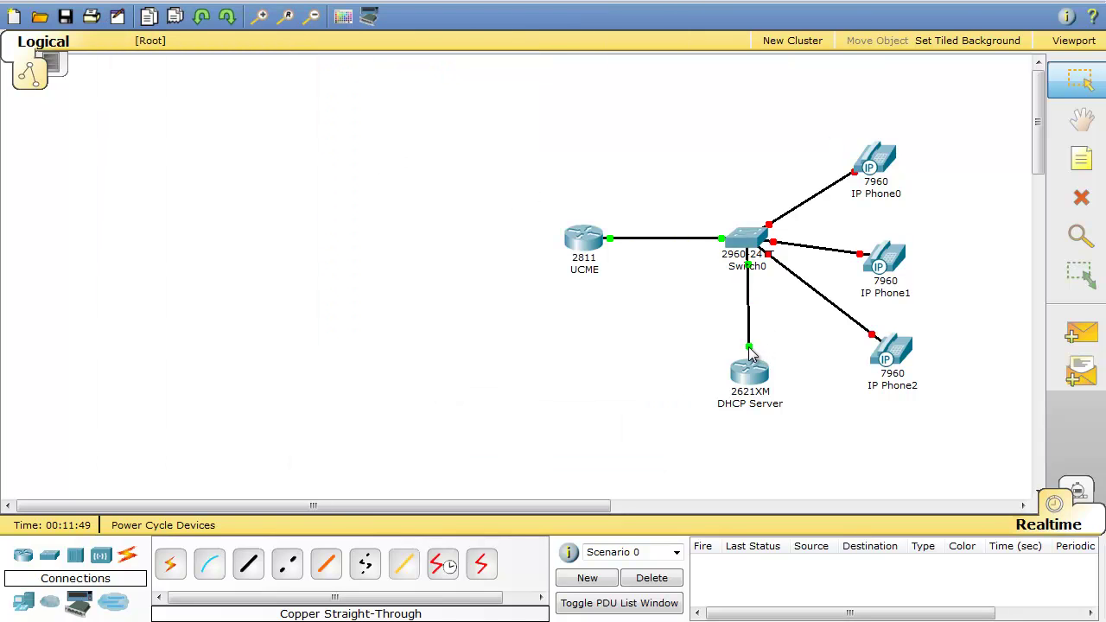
mouse_move(750, 354)
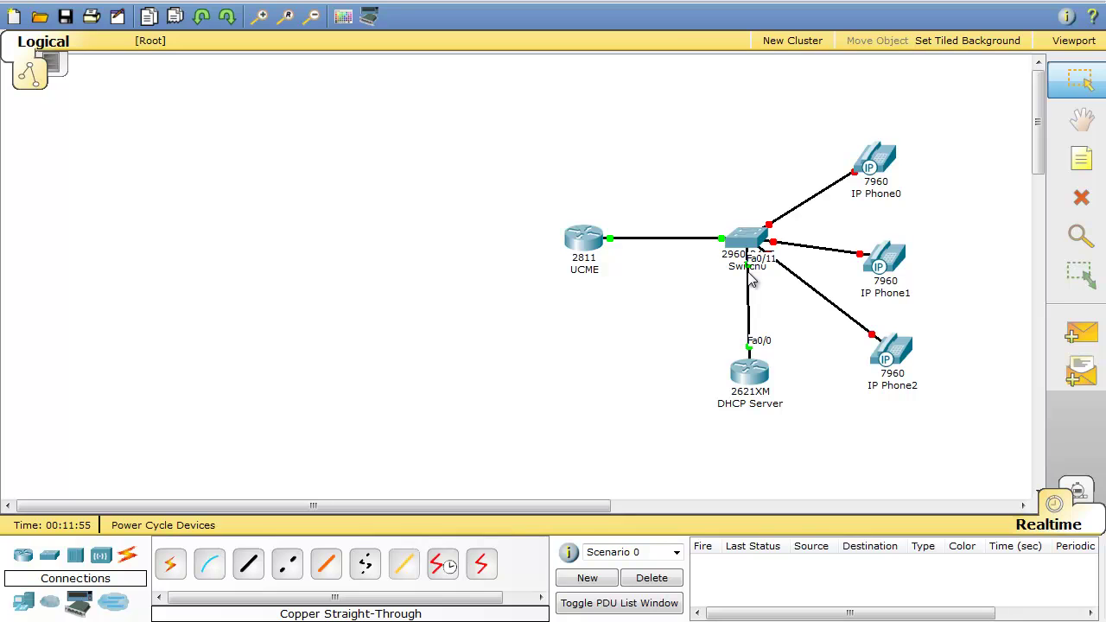
left_click(751, 243)
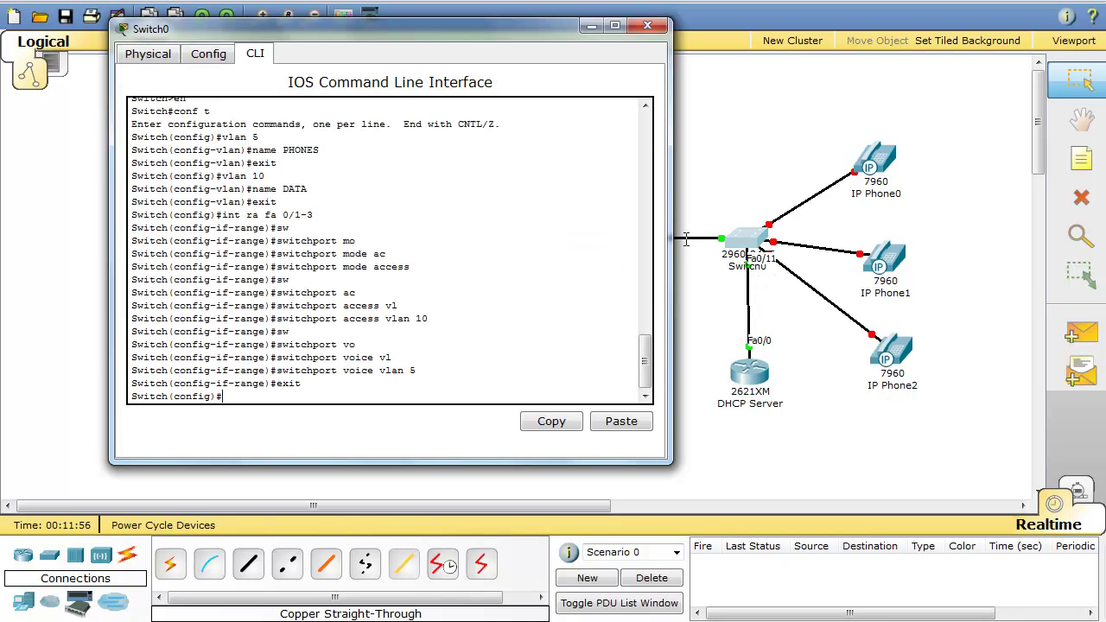
- Make port FastEthernet0/11 an access port
type("int fa 0/11")
key("Return")
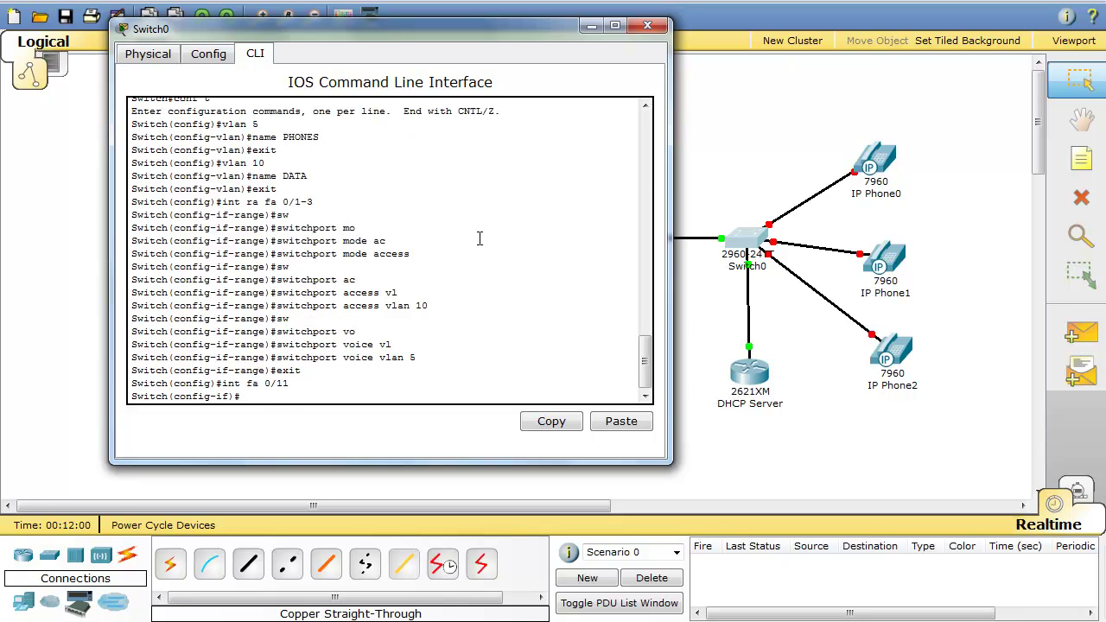
type("sw")
key("Tab")
type("mo")
key("Tab")
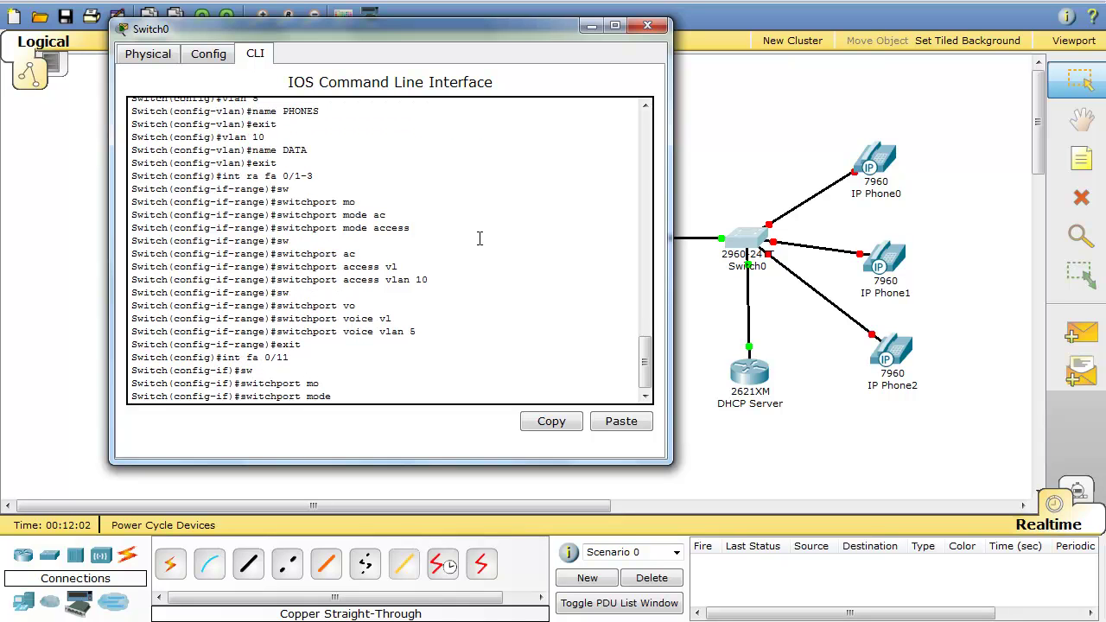
type("ac")
key("Tab")
key("Return")
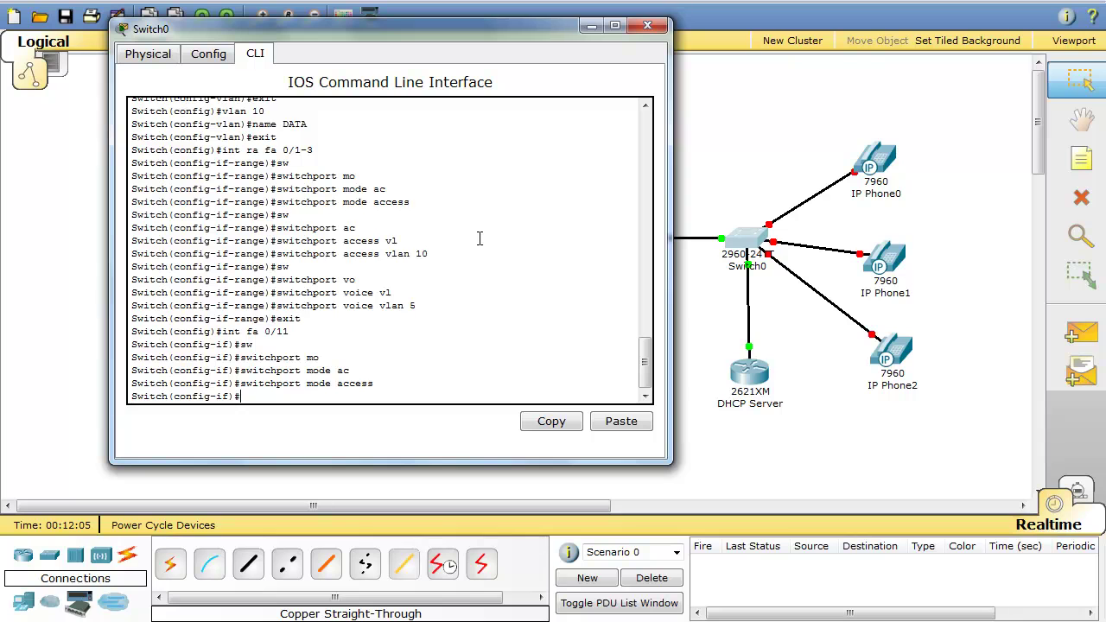
- Assign port Fa0/11 to access VLAN 5
type("sw")
key("Tab")
type("ac")
key("Tab")
type("vl")
key("Tab")
type("5")
key("Return")
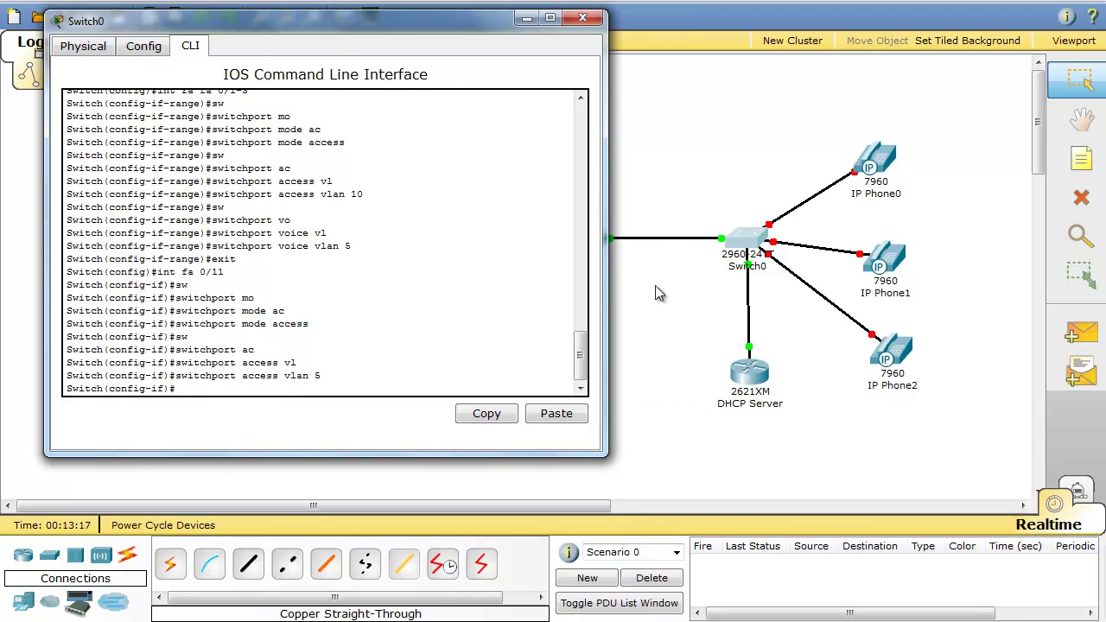
- Configure port FastEthernet0/10 as a trunk with switchport mode trunk
type("int fa 0/10")
key("Return")
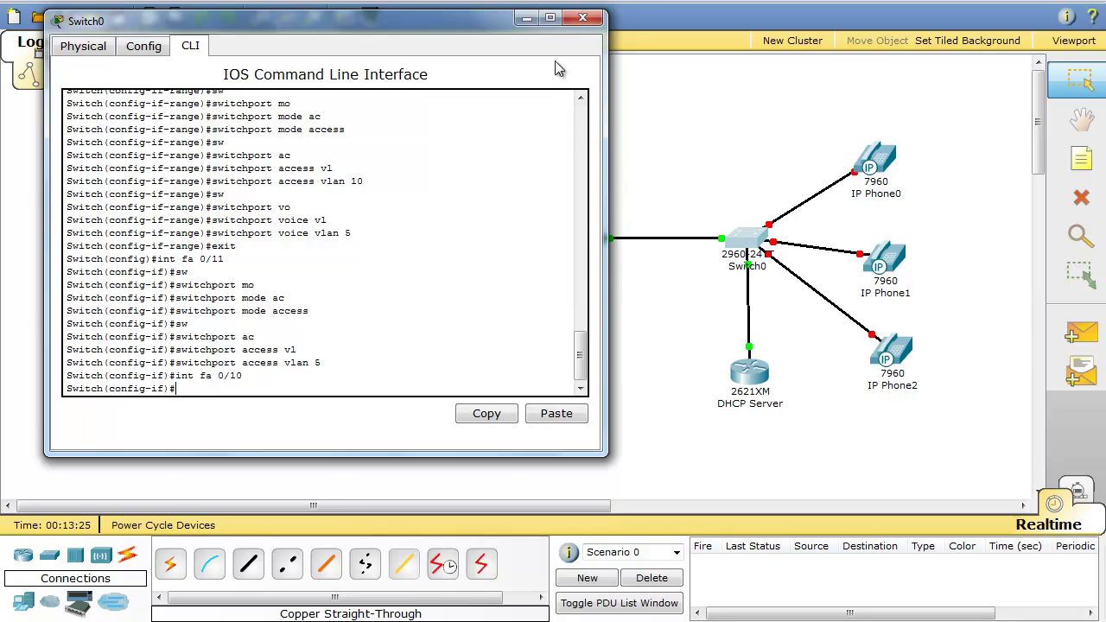
left_click_drag(443, 17, 333, 68)
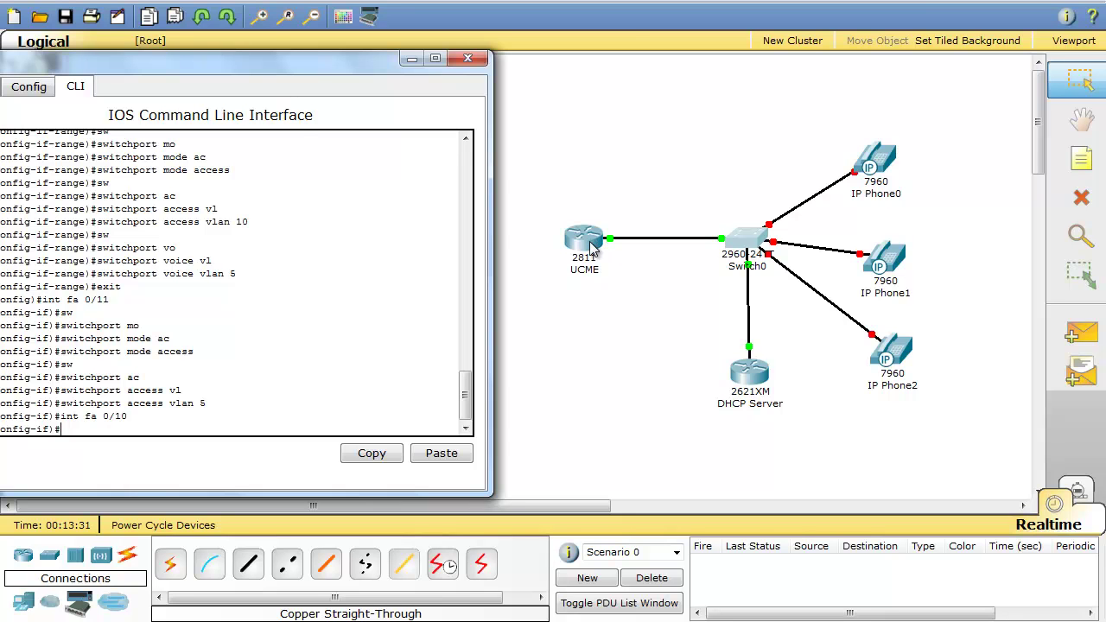
left_click_drag(335, 67, 480, 57)
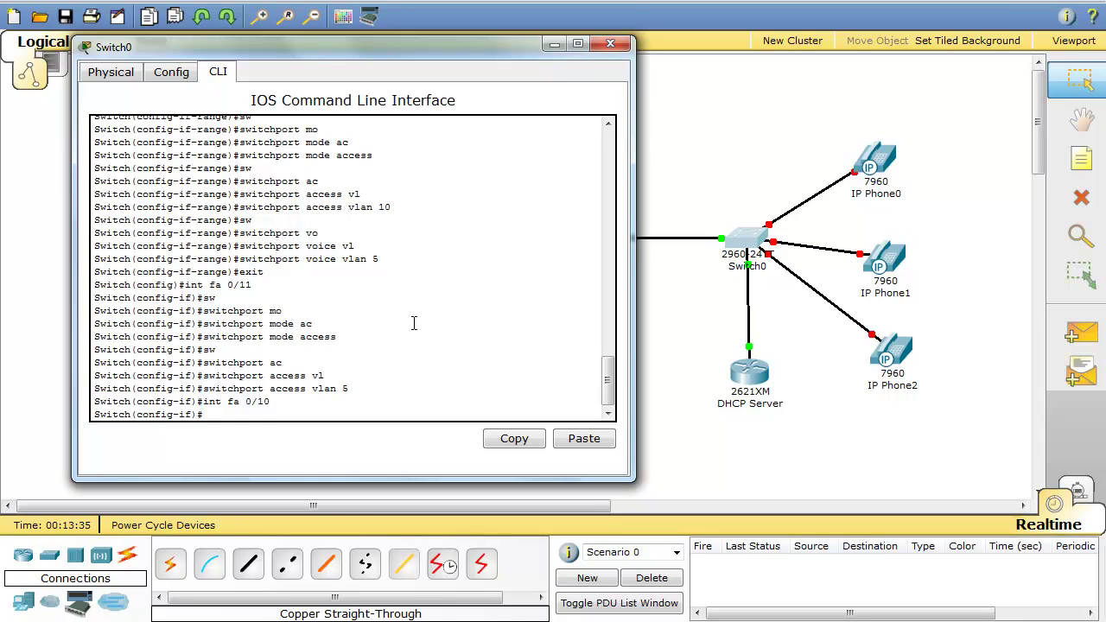
type("sw")
key("Tab")
type("mo")
key("Tab")
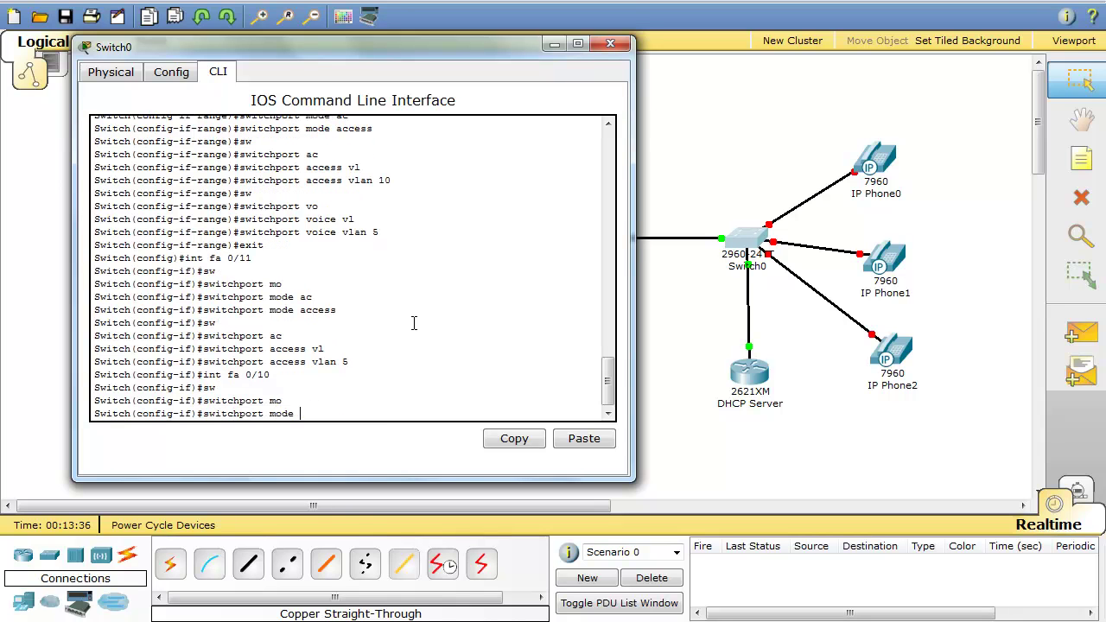
type("t")
key("Tab")
key("Return")
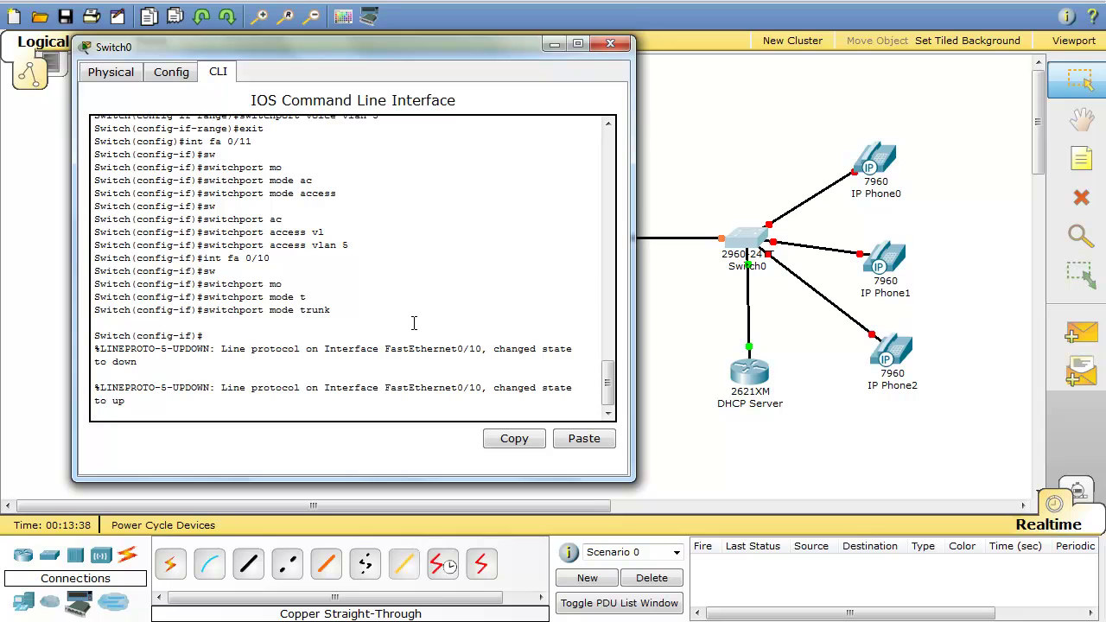
key("Return")
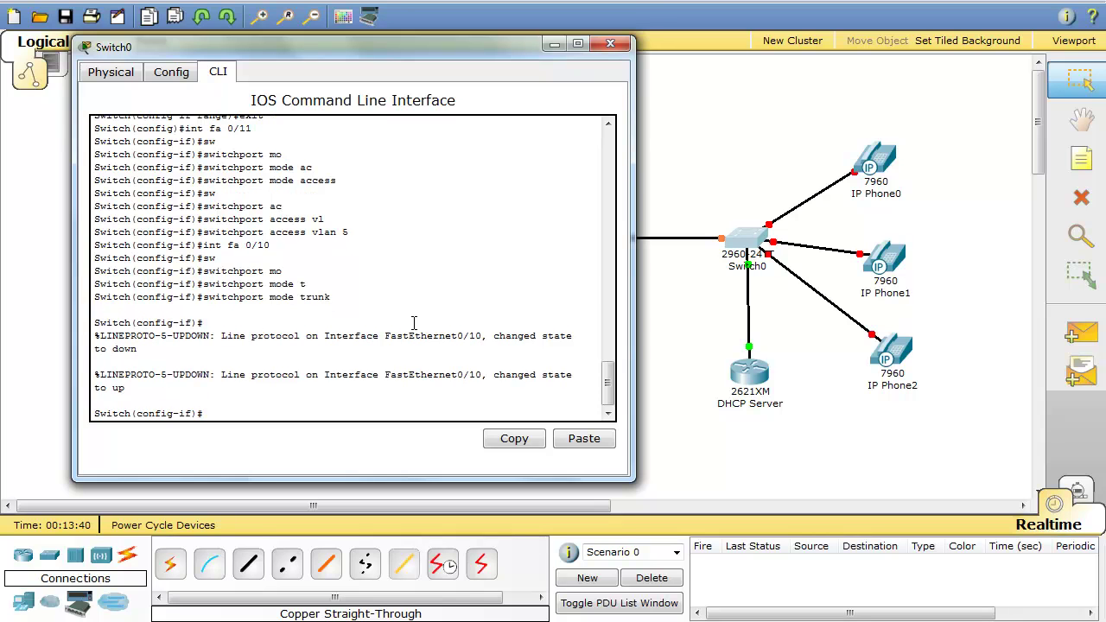
- Close Switch0's window and select the DHCP Server and 2811 UCME router on the canvas
left_click(611, 44)
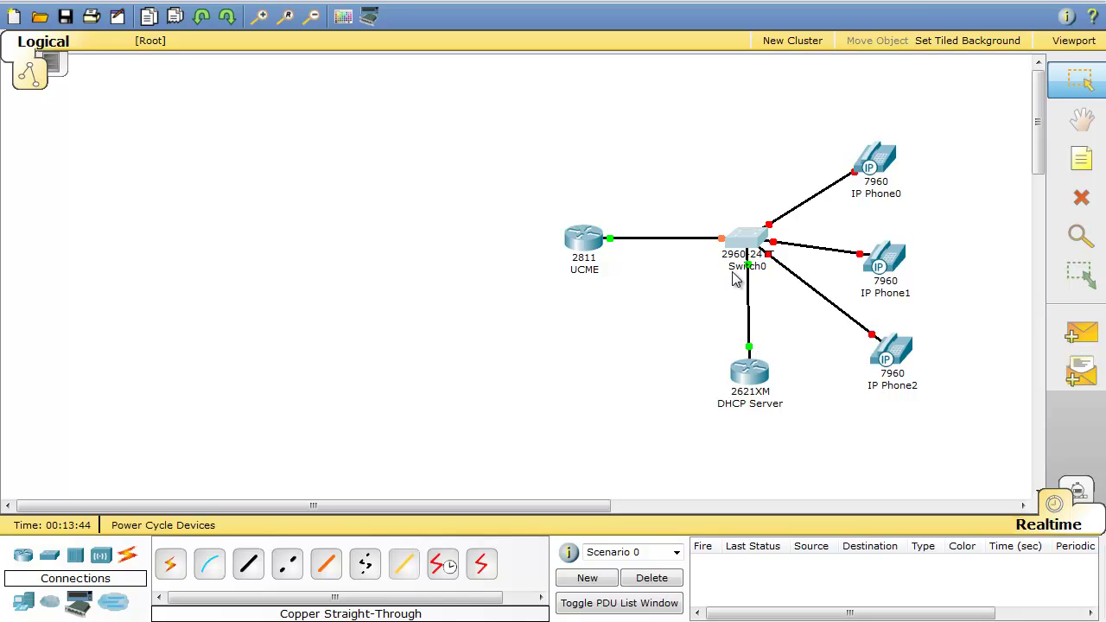
left_click_drag(709, 341, 810, 432)
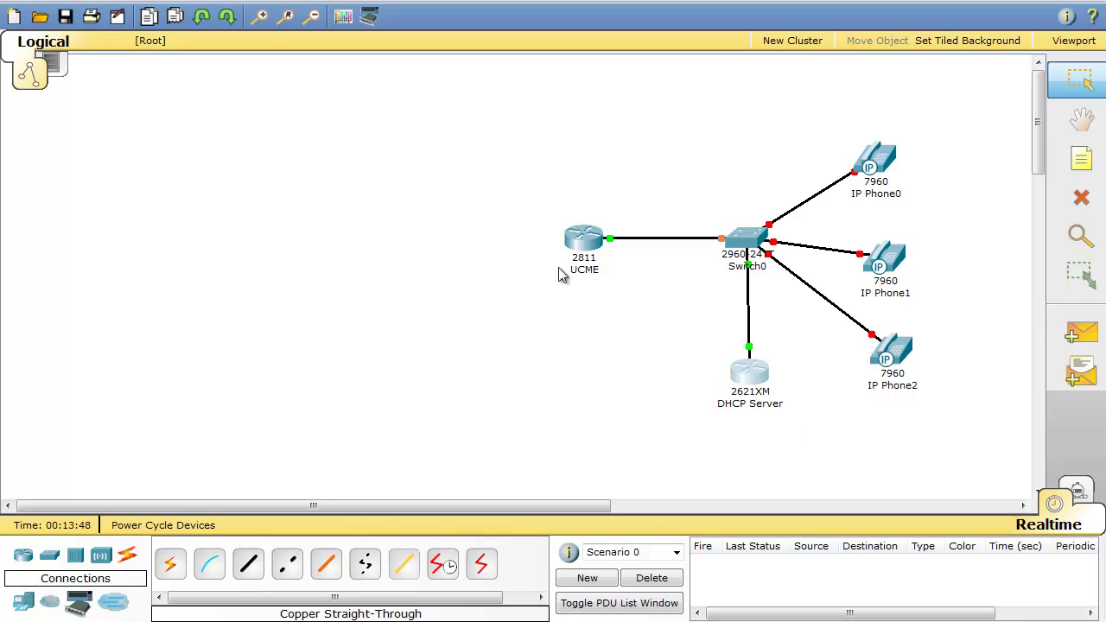
left_click_drag(510, 195, 637, 285)
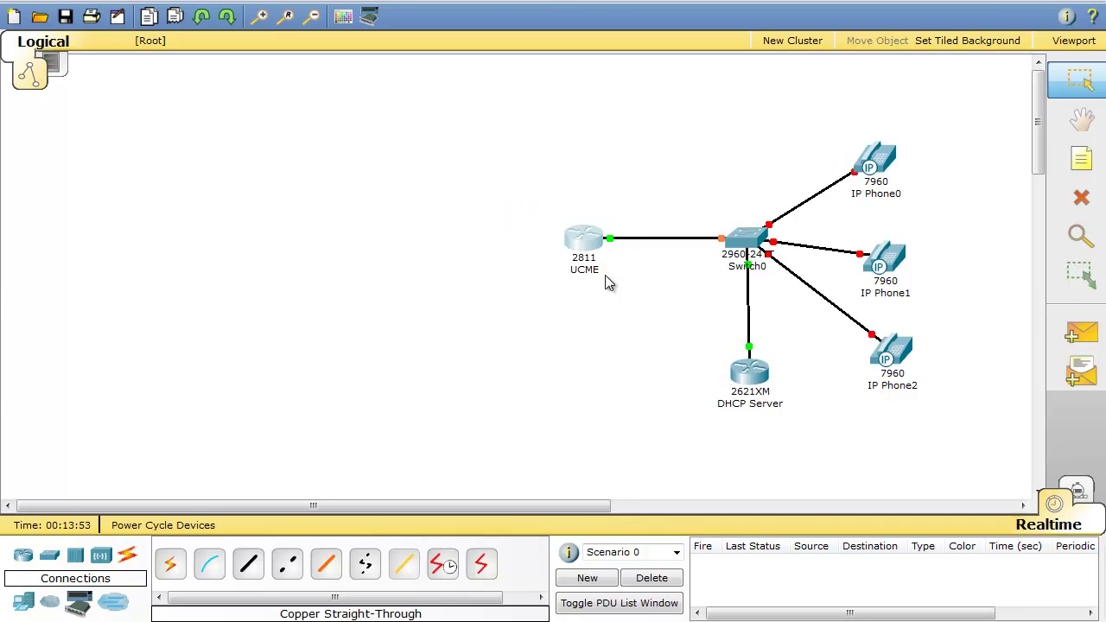
mouse_move(583, 272)
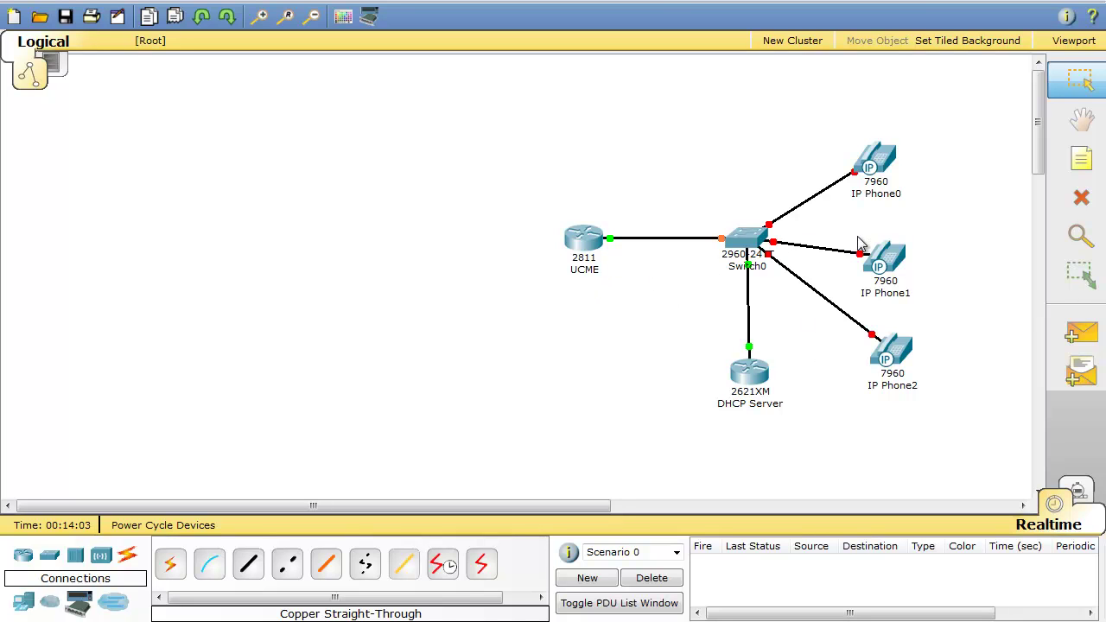
- Plug power adapters into IP Phone0 and IP Phone1
left_click(885, 160)
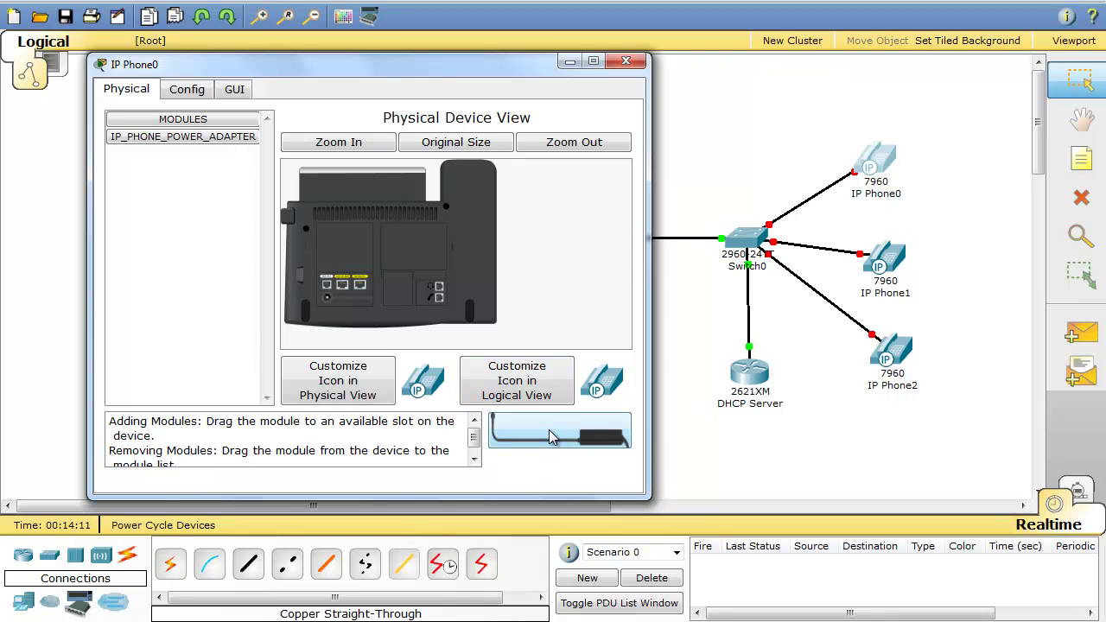
left_click_drag(591, 435, 329, 304)
left_click(626, 61)
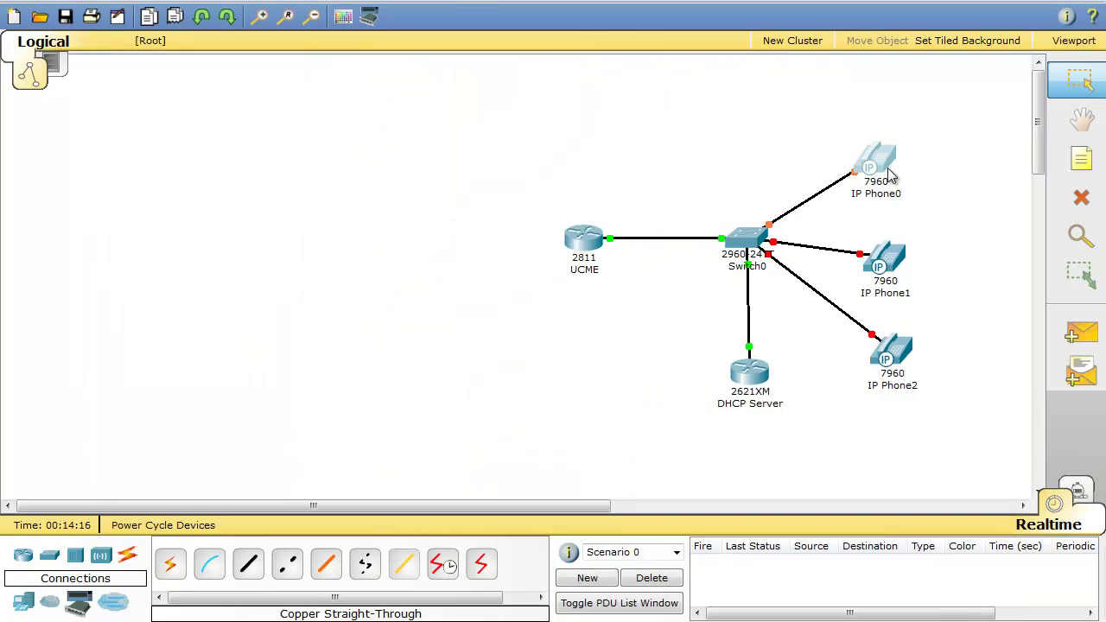
left_click(872, 268)
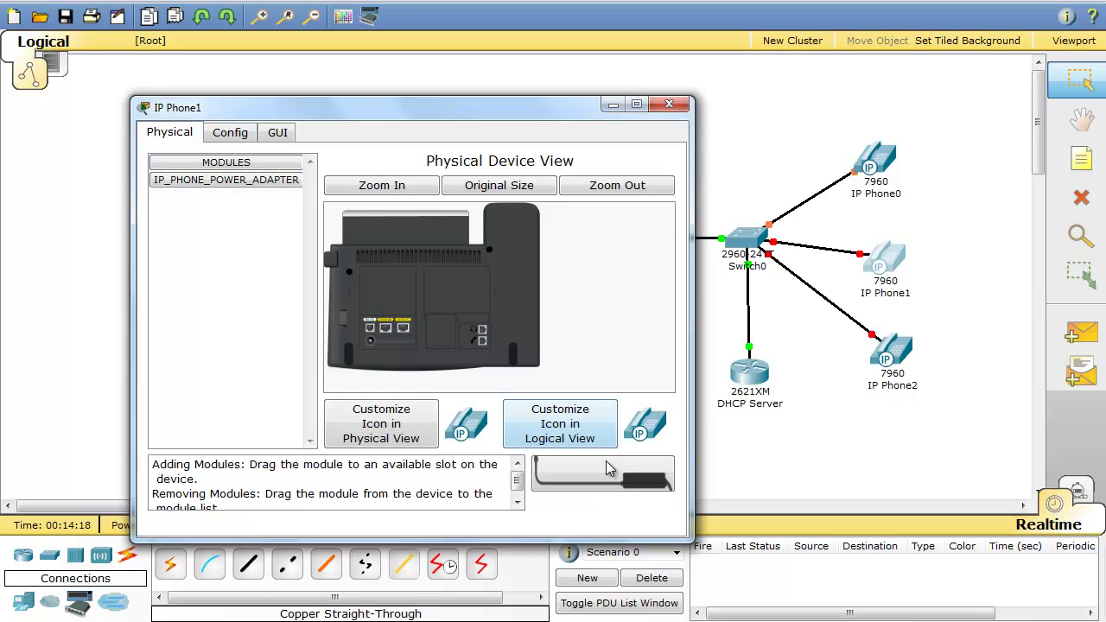
left_click_drag(602, 476, 374, 348)
left_click(668, 105)
- Plug a power adapter into IP Phone2 and open the UCME router's CLI
left_click(891, 352)
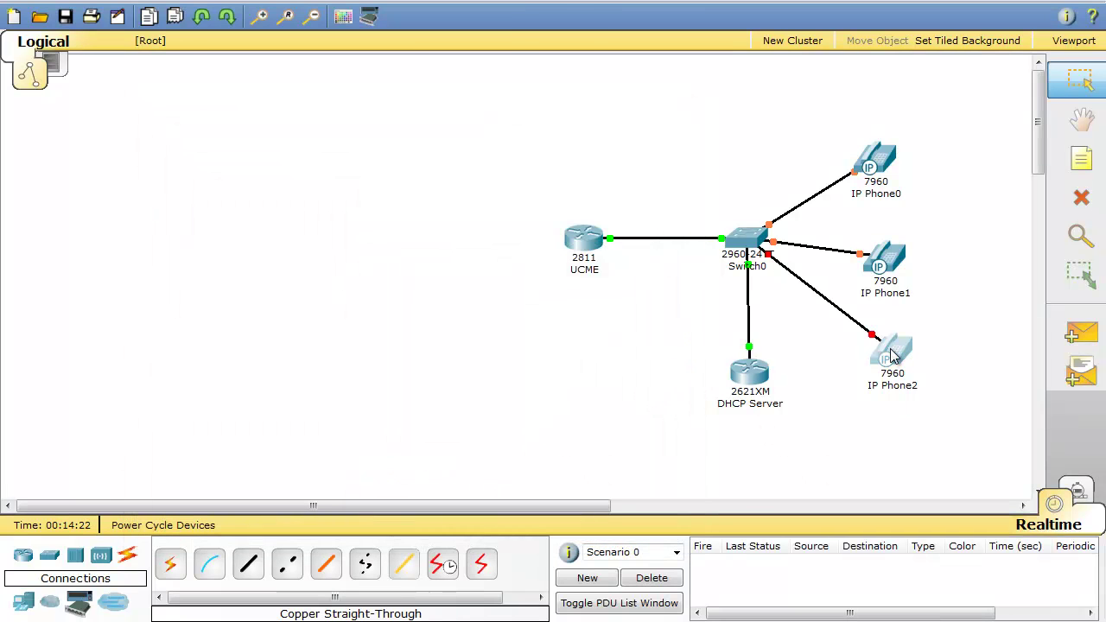
left_click_drag(432, 359, 266, 242)
left_click(561, 4)
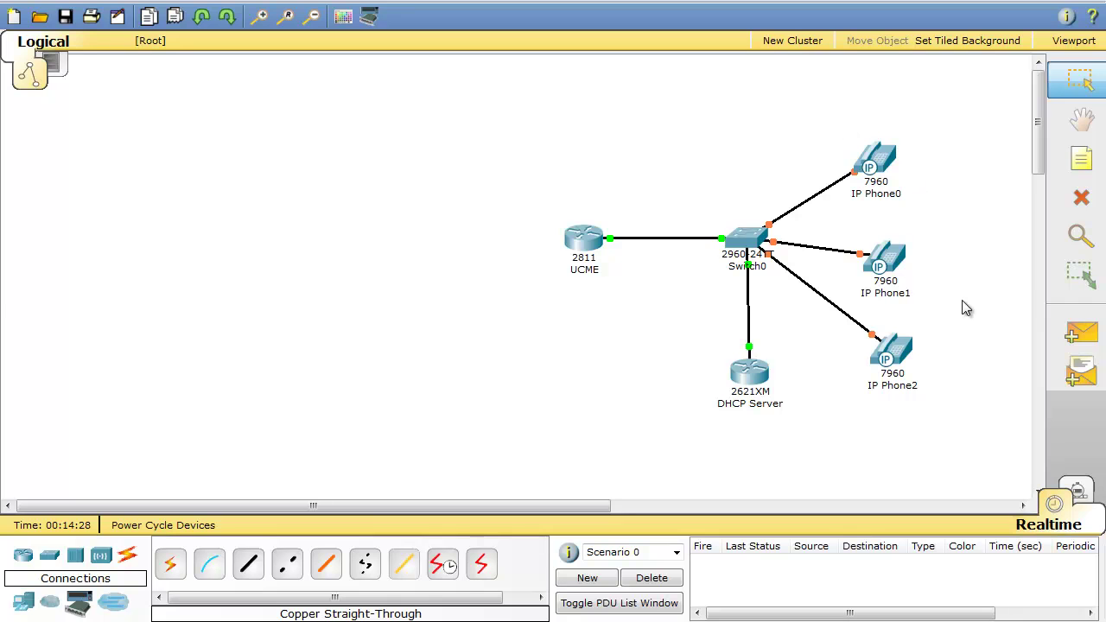
left_click(581, 245)
left_click_drag(333, 28, 338, 57)
- Enter telephony-service on UCME and set max-dn 10 and max-ephones 5
type("tele")
key("Tab")
key("Return")
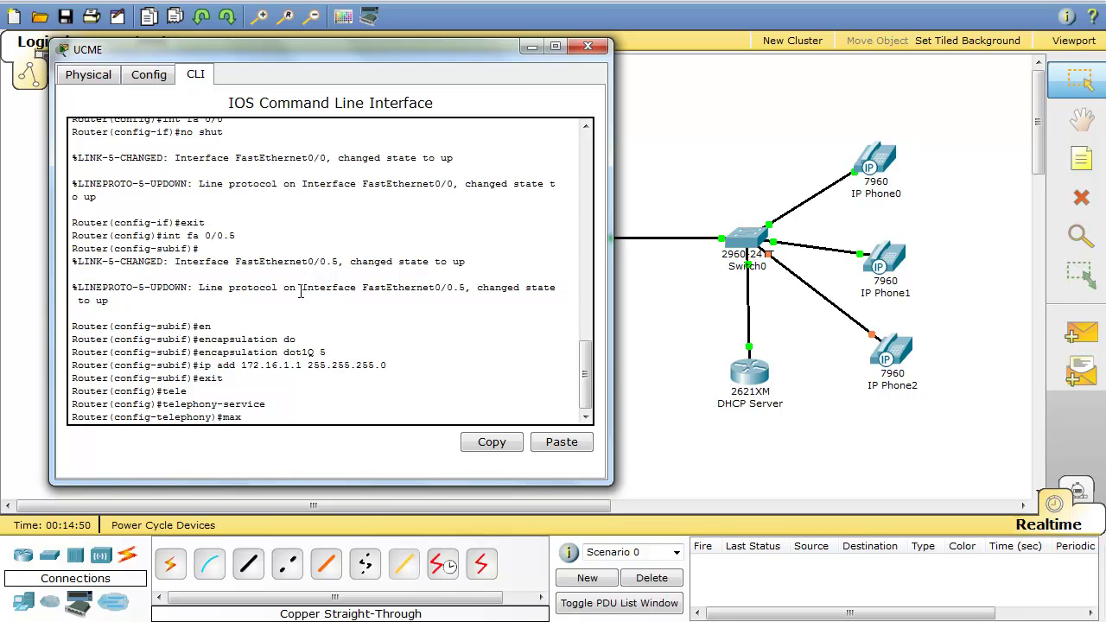
type("dn")
key("Tab")
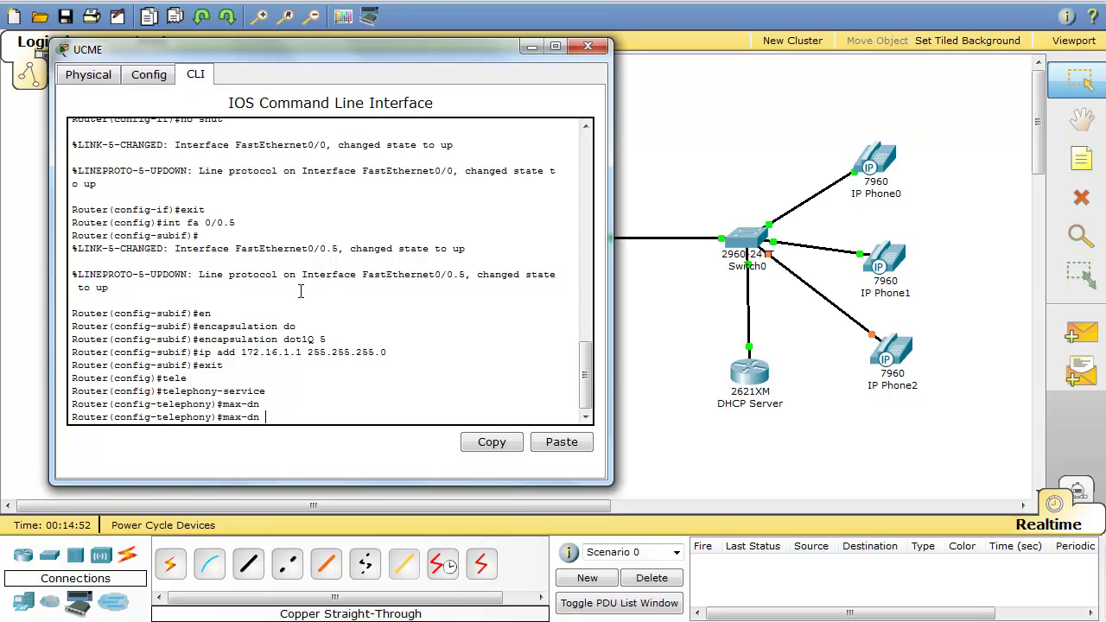
type("?")
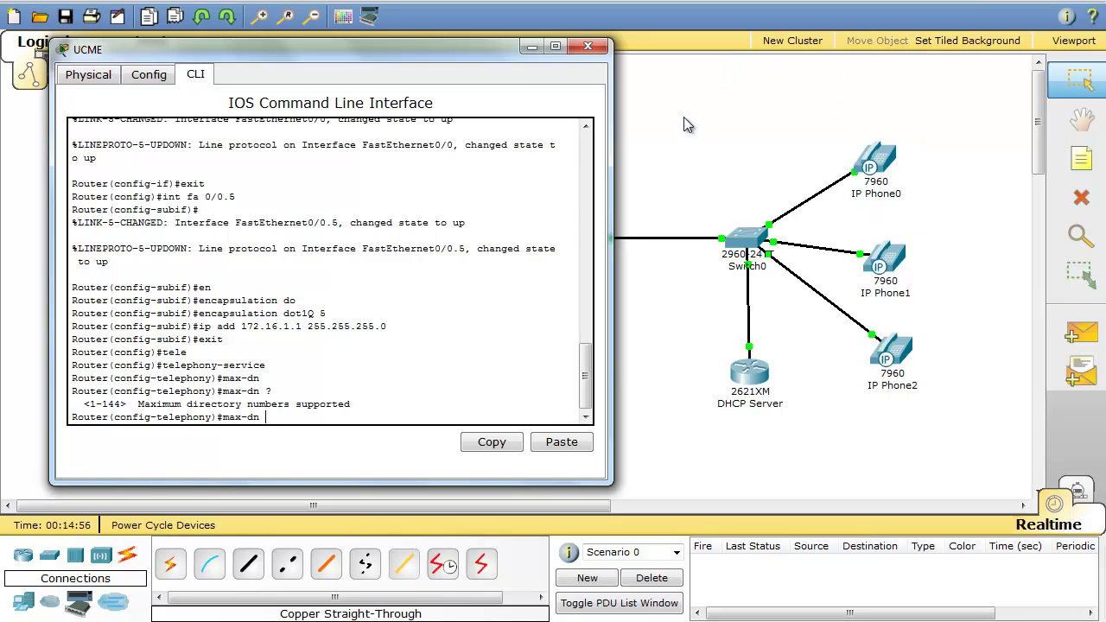
type("10")
key("Return")
type("max-e")
key("Tab")
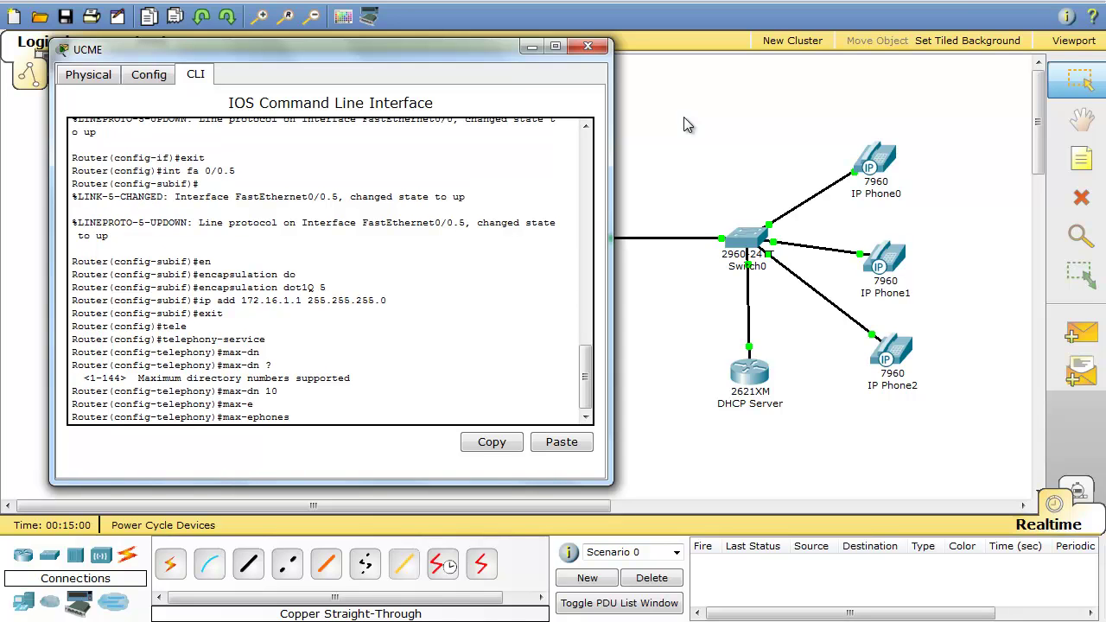
type("5")
key("Return")
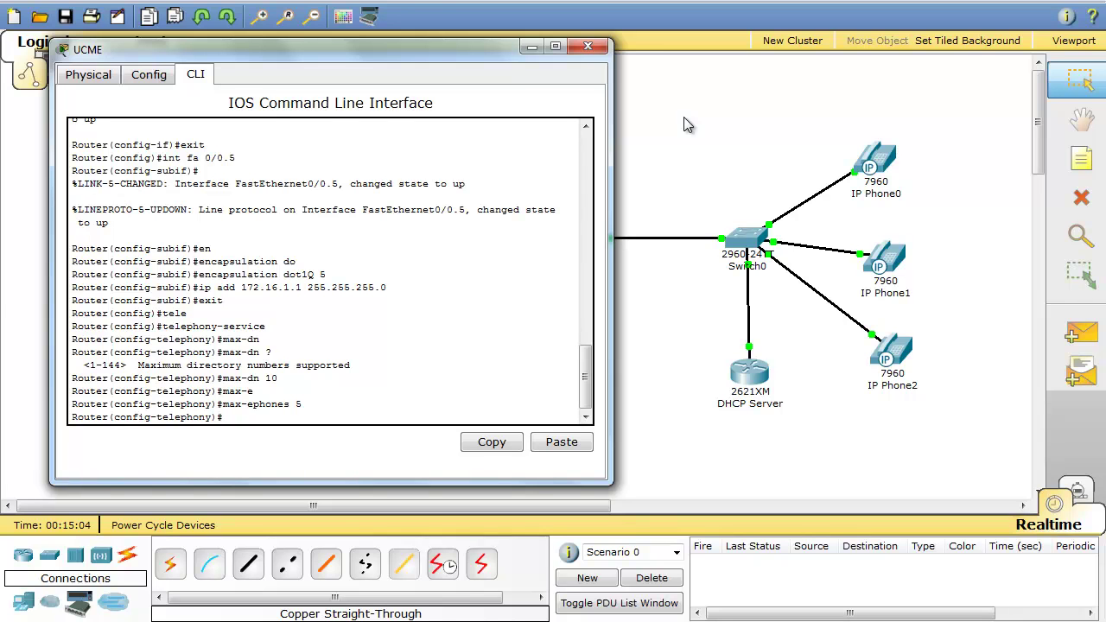
- Set the telephony source address to 172.16.1.1 port 2000
type("ip sou")
key("Tab")
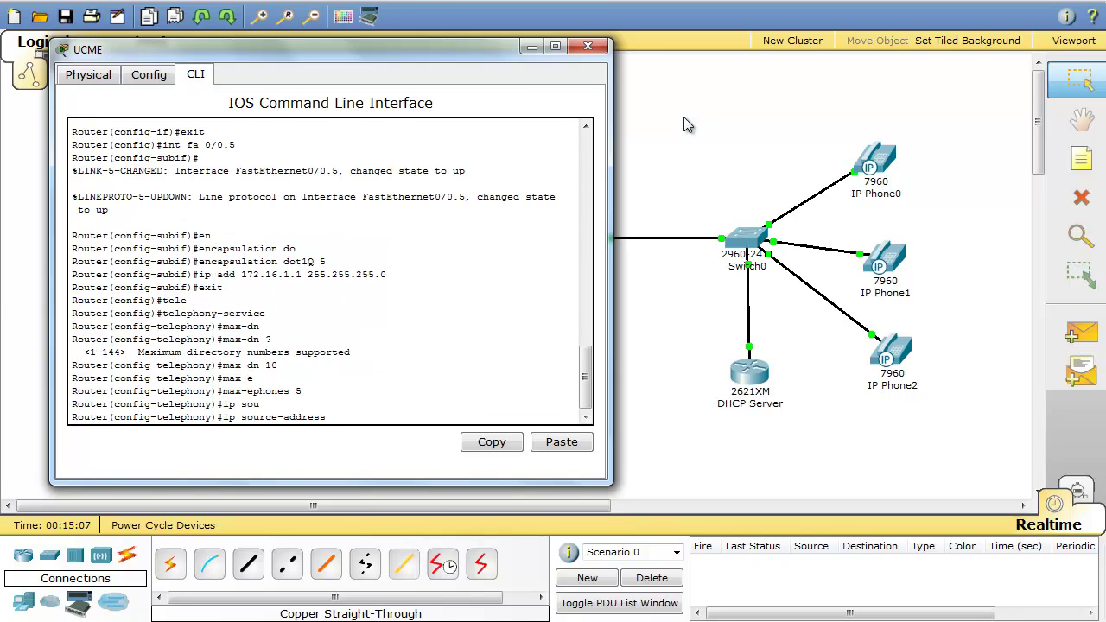
type("?")
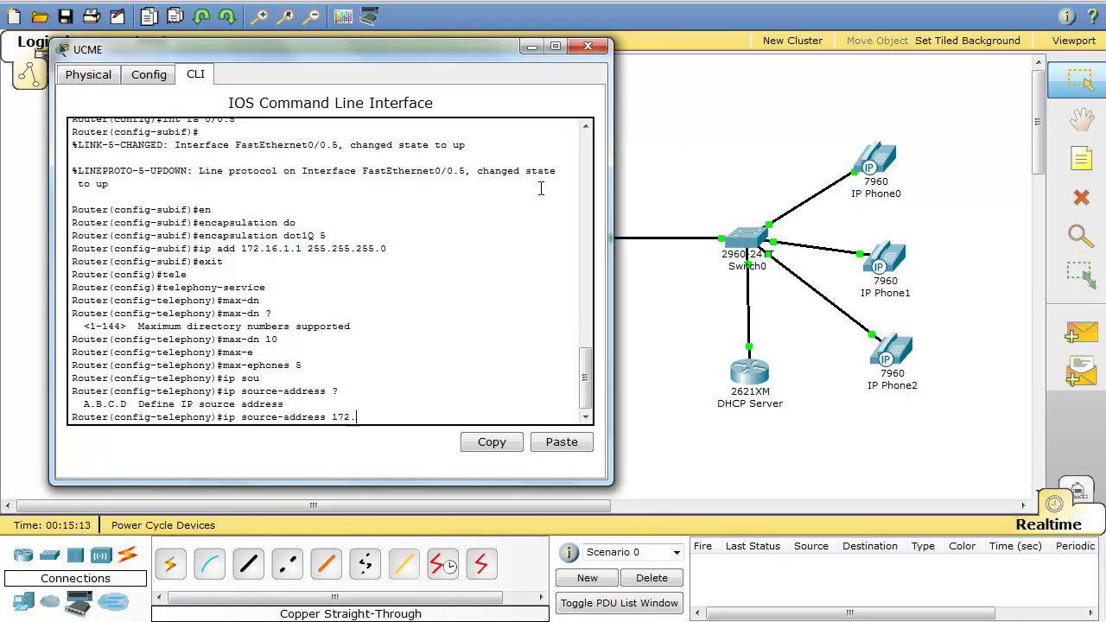
type("172.15")
key("BackSpace")
type("6.1.1 po")
key("Tab")
type("2000")
key("Return")
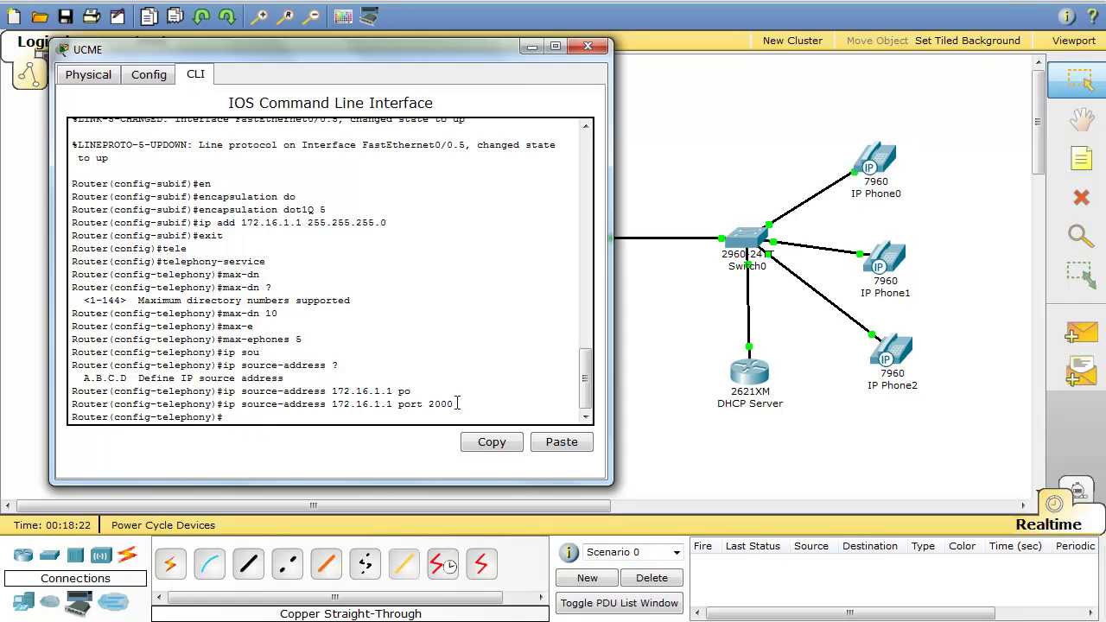
- Close the UCME window and open the DHCP Server's command line
left_click(587, 46)
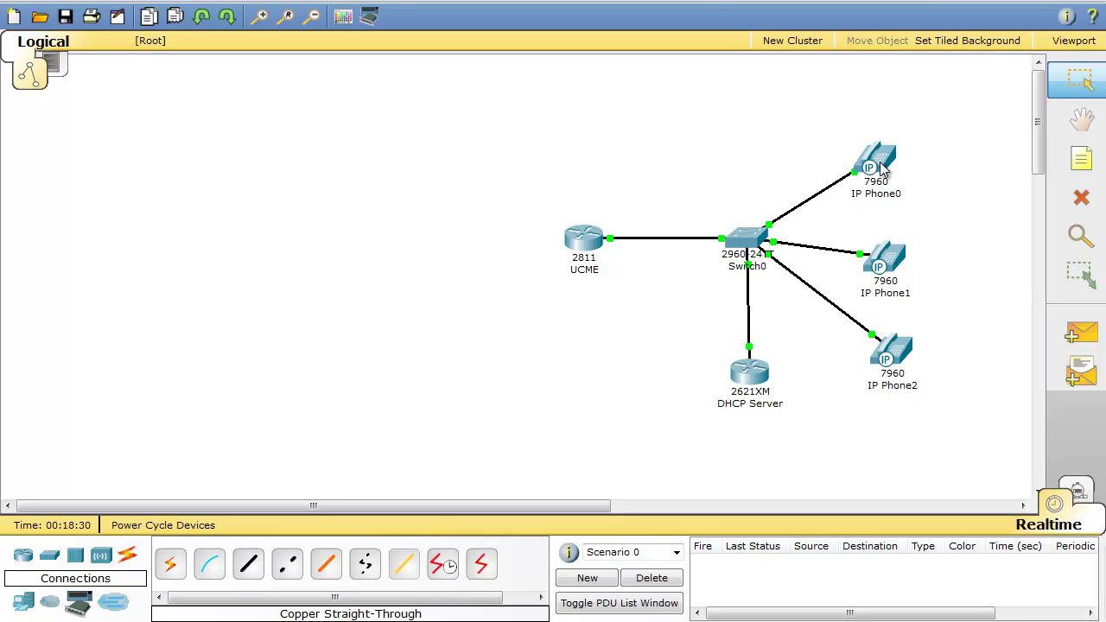
mouse_move(881, 169)
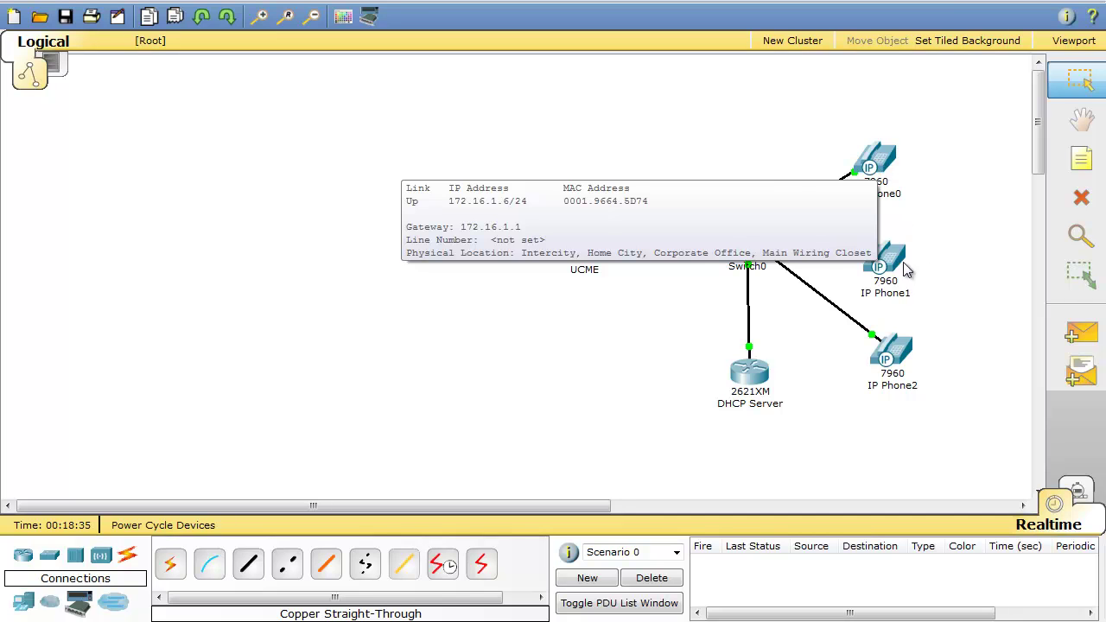
mouse_move(894, 264)
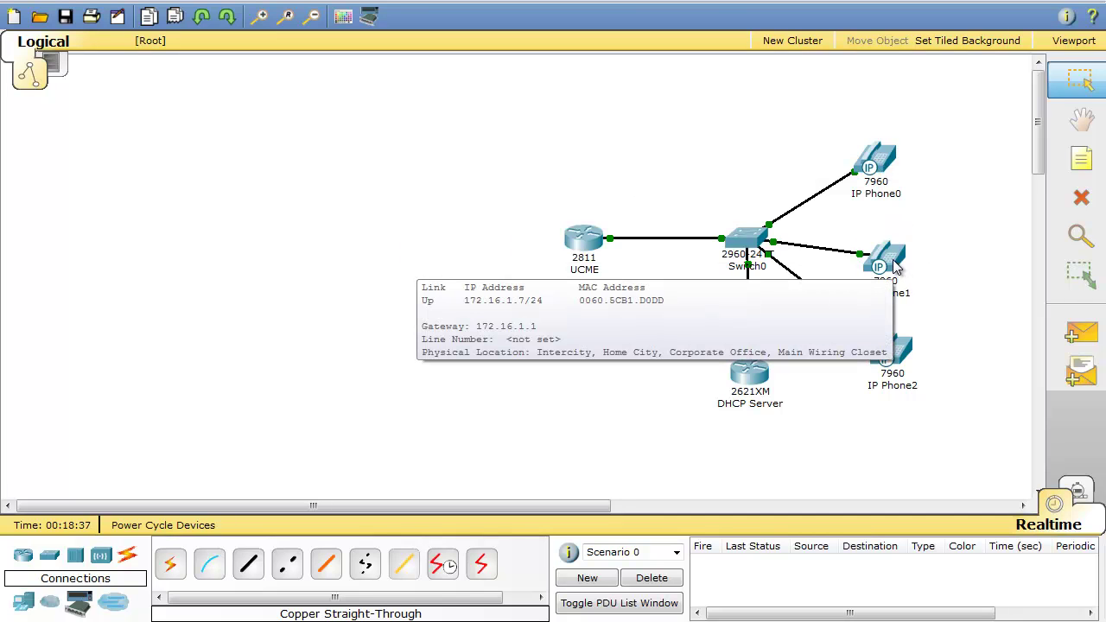
mouse_move(903, 358)
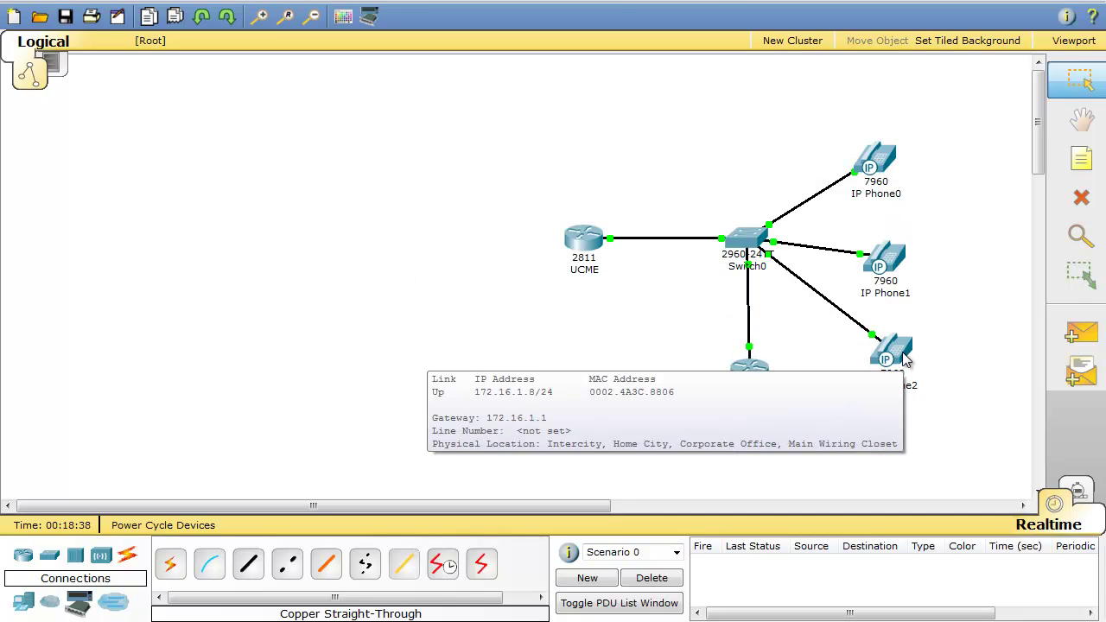
left_click(749, 370)
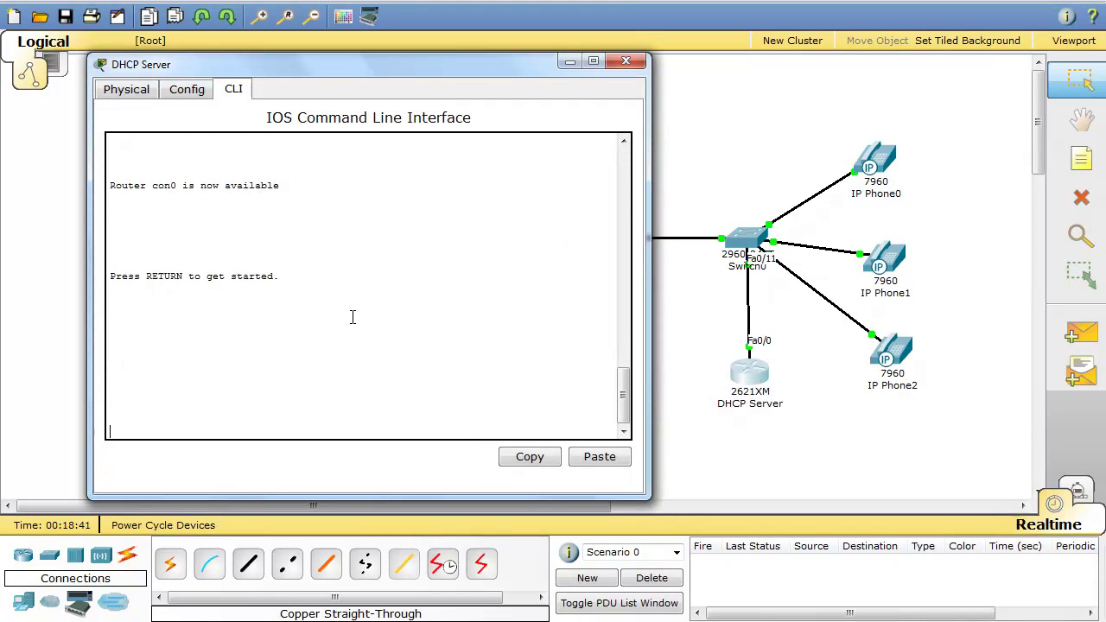
- Run 'sh ip dhcp binding' in privileged mode to list leases 172.16.1.6–172.16.1.8
key("Return")
key("Return")
type("en")
key("Return")
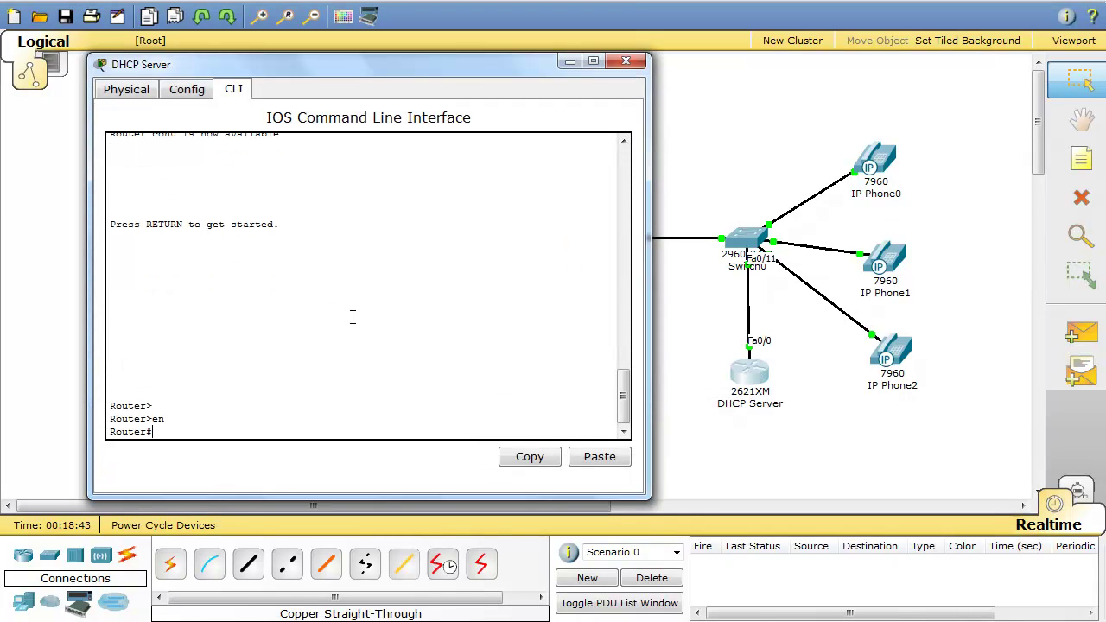
type("sh ip dhcp bin")
key("Tab")
key("Return")
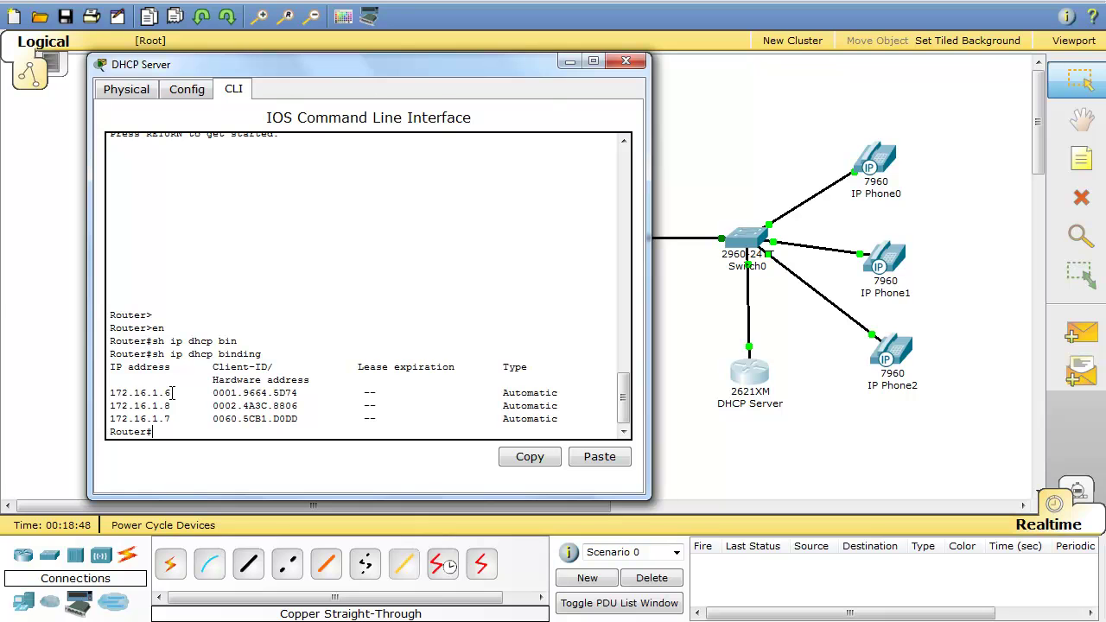
- Close DHCP Server and run 'show ephone' on UCME: ephone-1 to 3 unregistered at 0.0.0.0
left_click(625, 61)
left_click(585, 242)
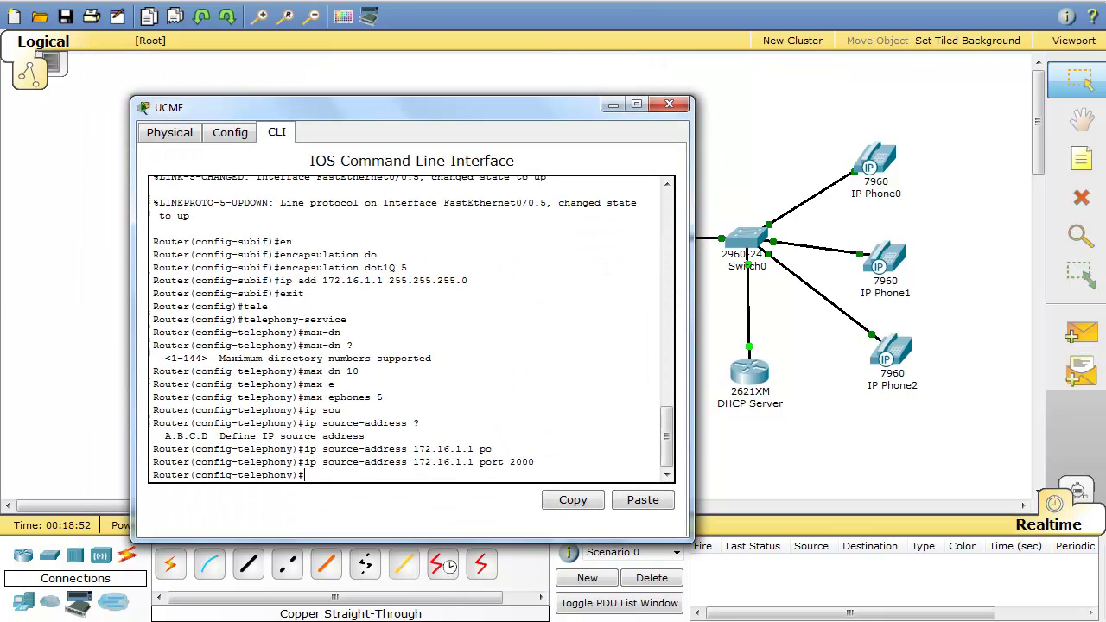
left_click_drag(380, 113, 295, 61)
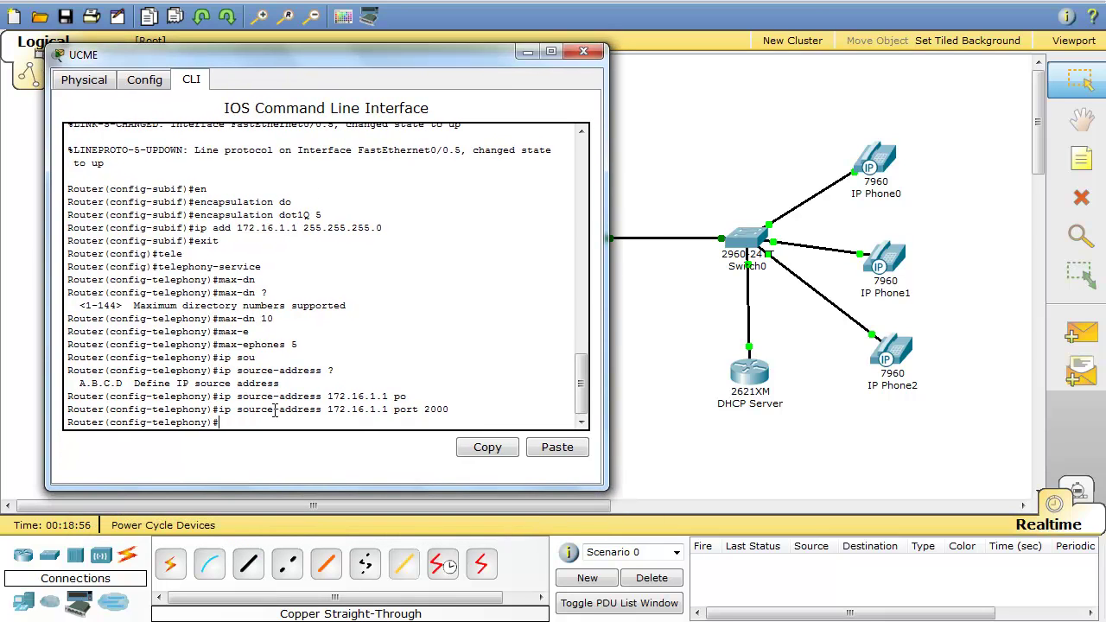
key("ctrl+z")
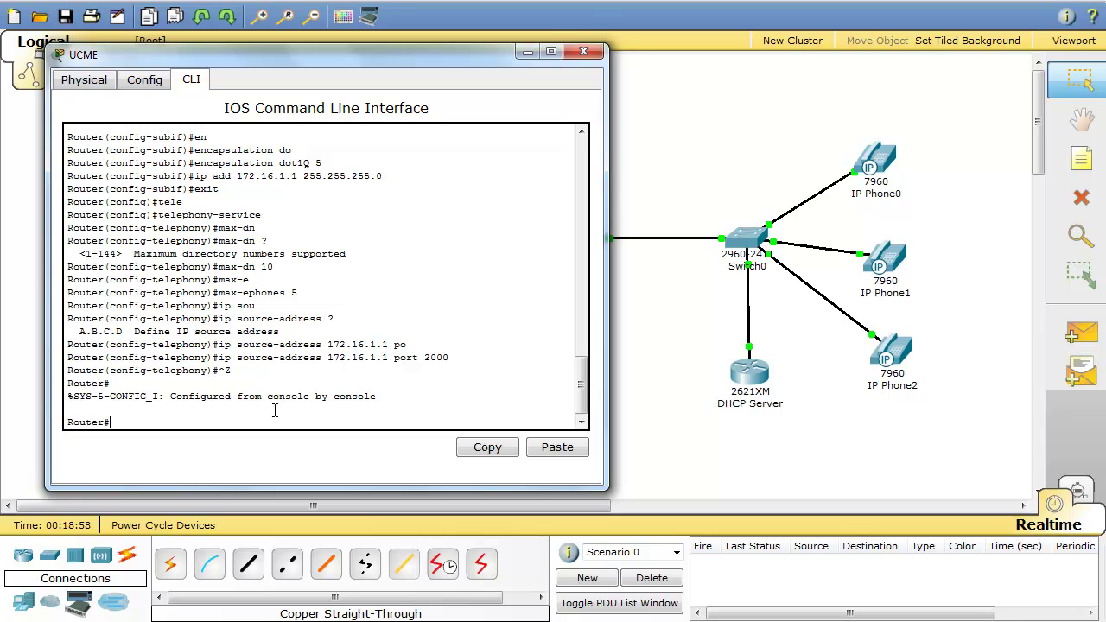
type("sh eph")
key("Tab")
key("Return")
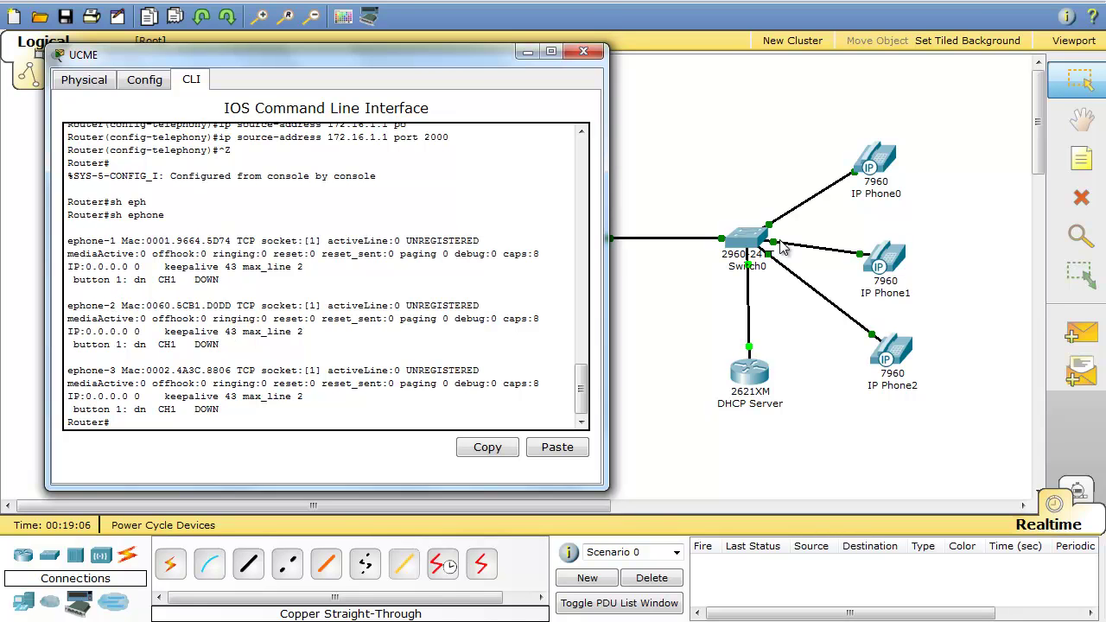
left_click_drag(494, 54, 449, 55)
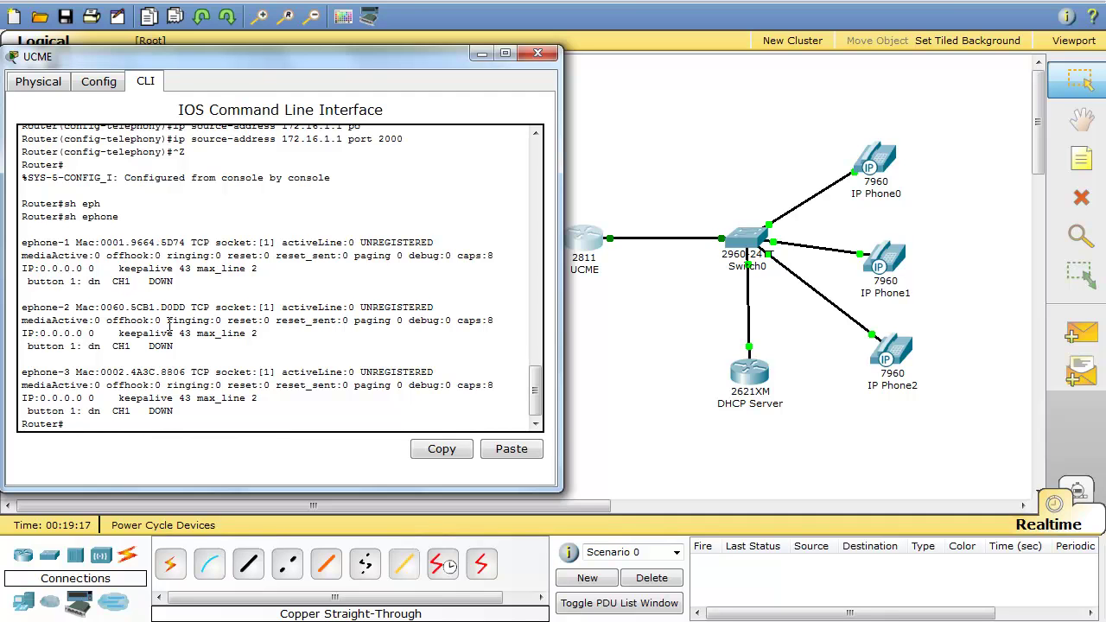
left_click_drag(218, 57, 336, 45)
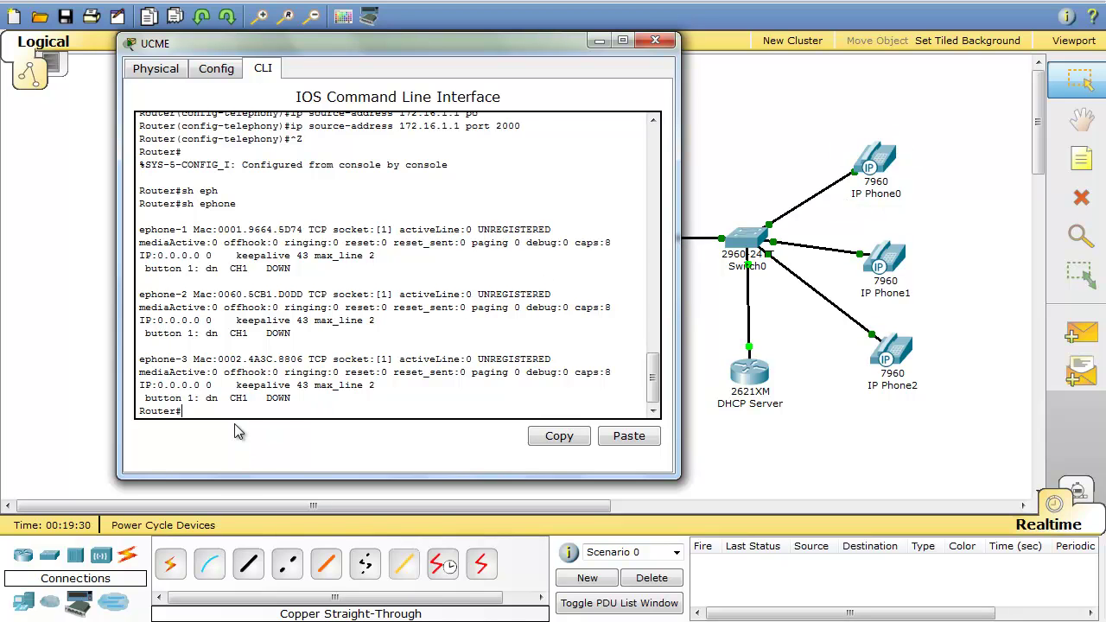
- Enter global configuration and create ephone-dn 1 with number 6001
type("conf t")
key("Return")
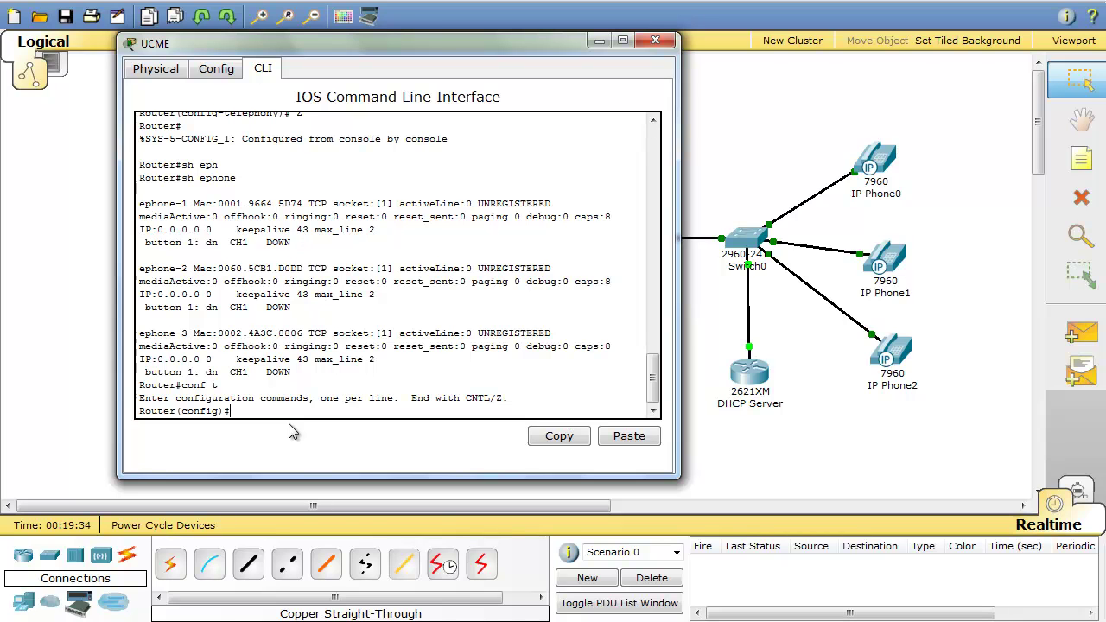
type("ehpne-dn")
key("Tab")
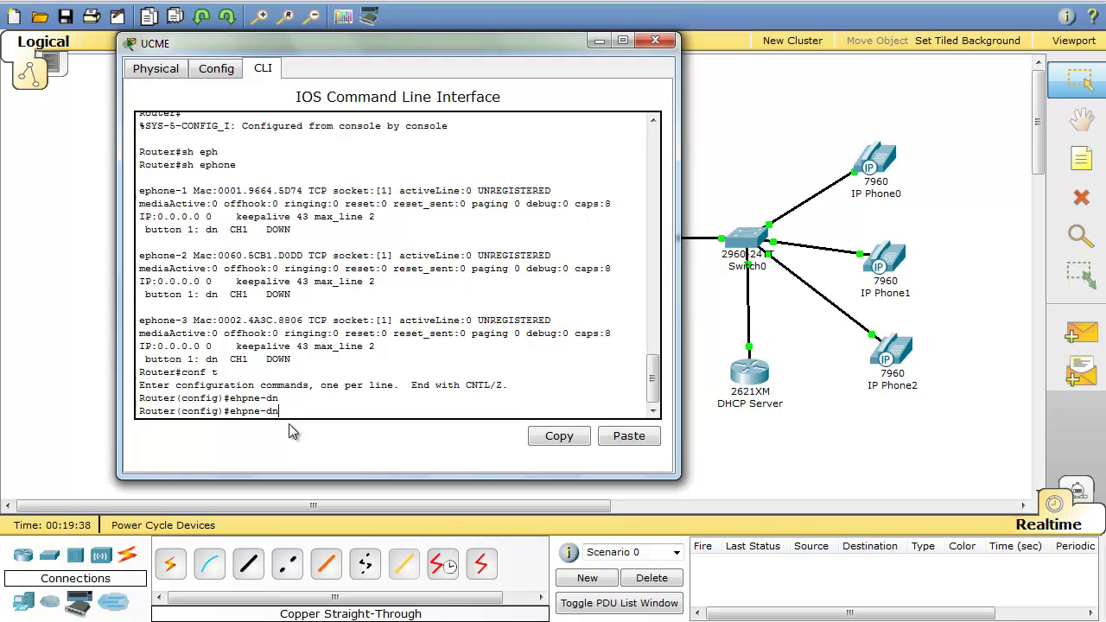
key("BackSpace")
key("BackSpace")
key("BackSpace")
key("BackSpace")
type("o")
key("Tab")
type("ne-d")
key("Tab")
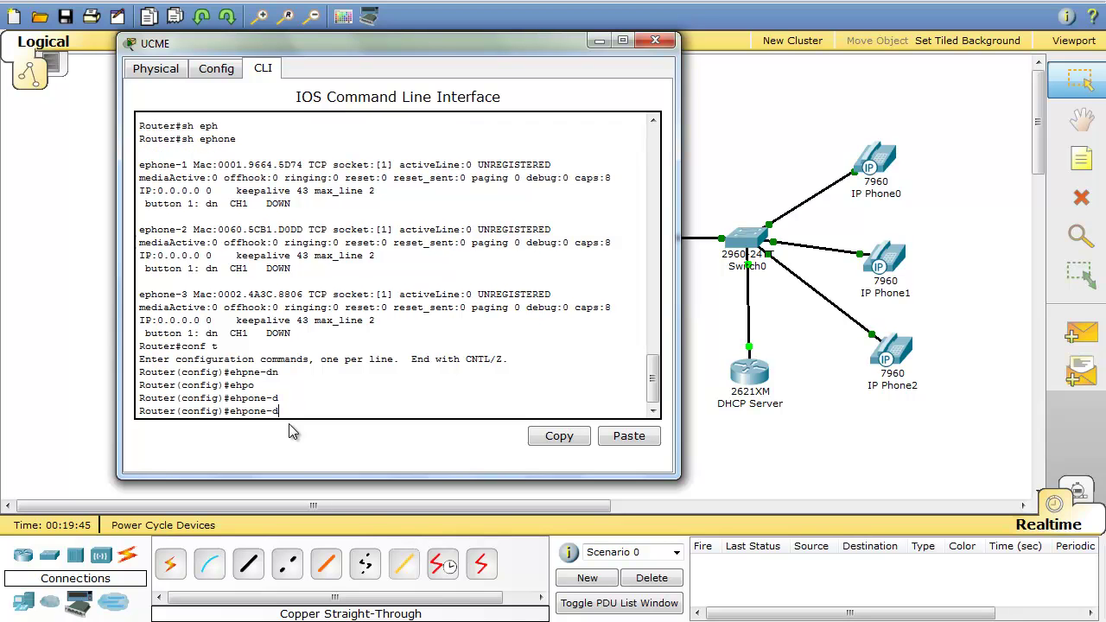
key("BackSpace")
key("BackSpace")
key("BackSpace")
key("BackSpace")
type("phone-d")
key("Tab")
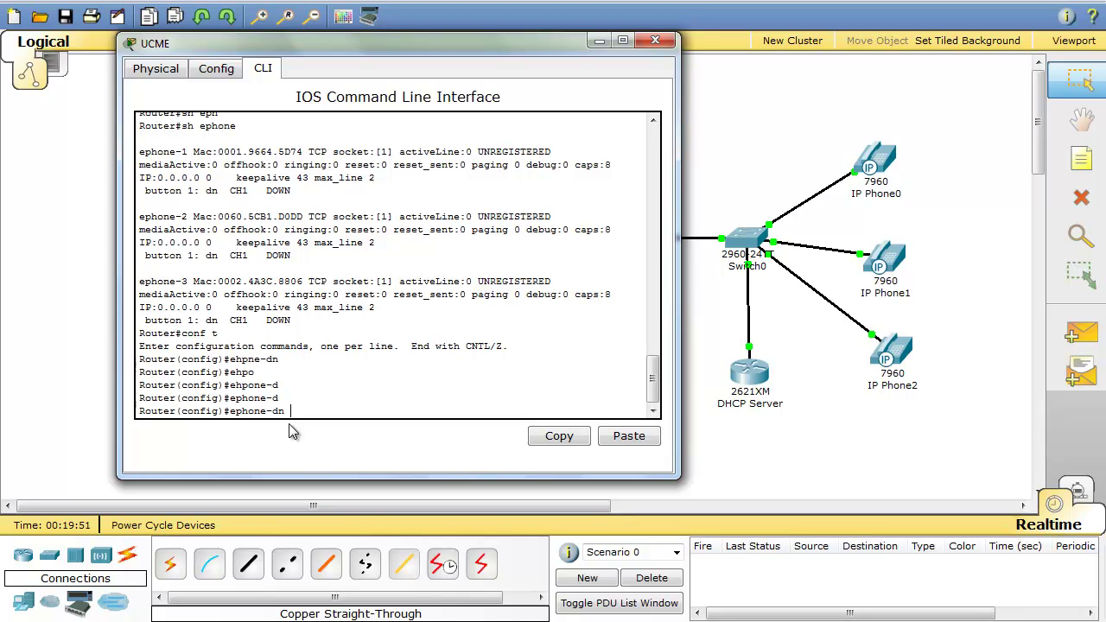
type("1")
key("Return")
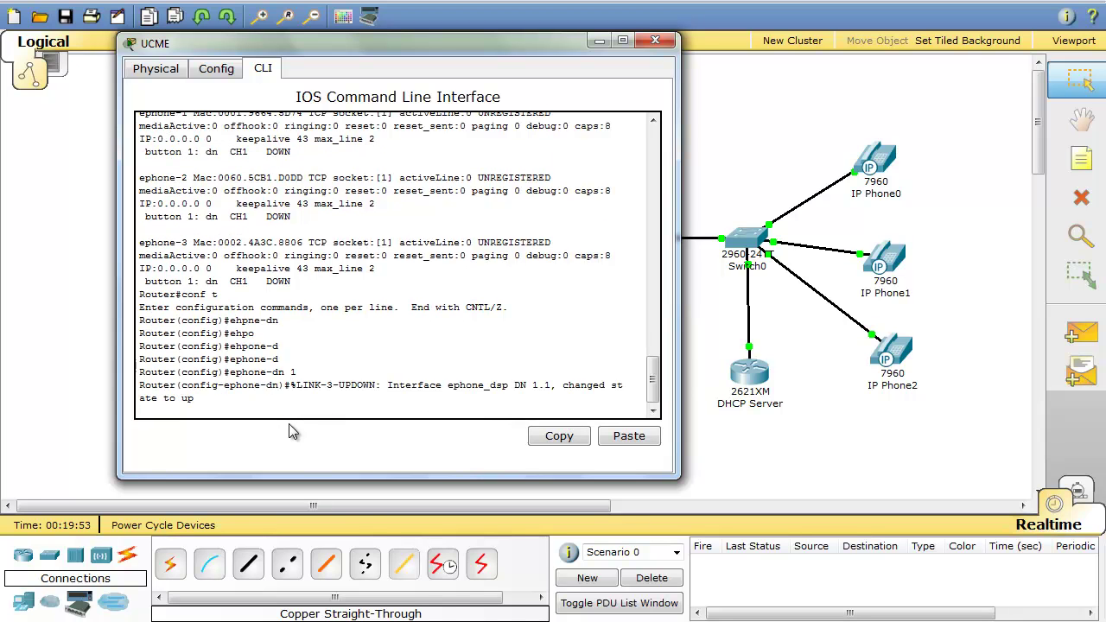
key("Return")
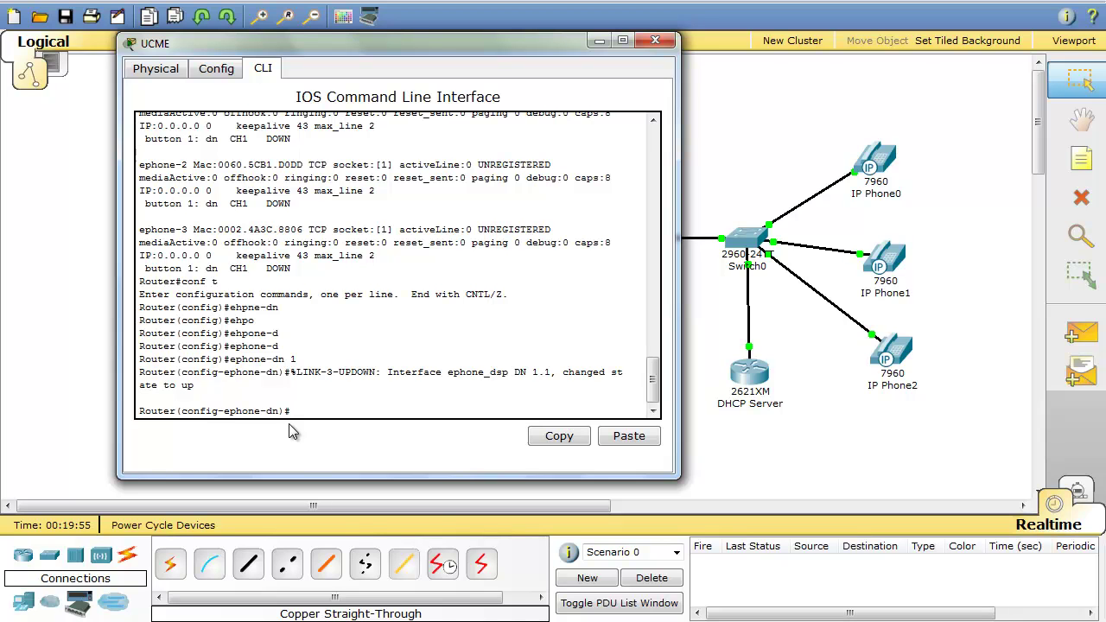
type("nu")
key("Tab")
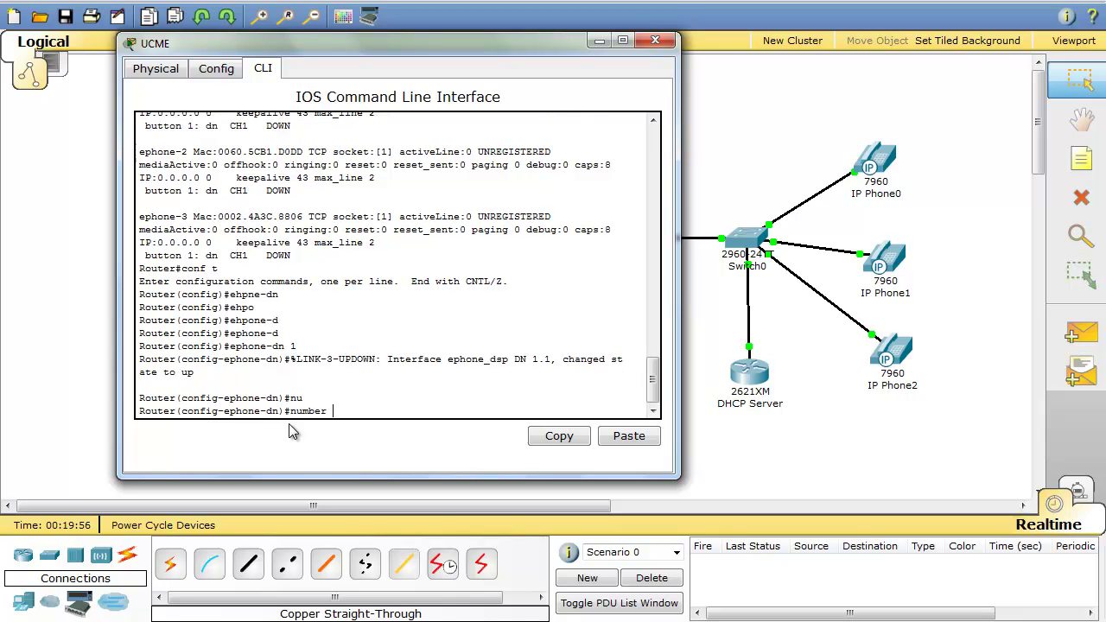
type("6001")
key("Return")
type("exit")
key("Return")
- Create ephone-dn 2 with number 6002
type("ephone")
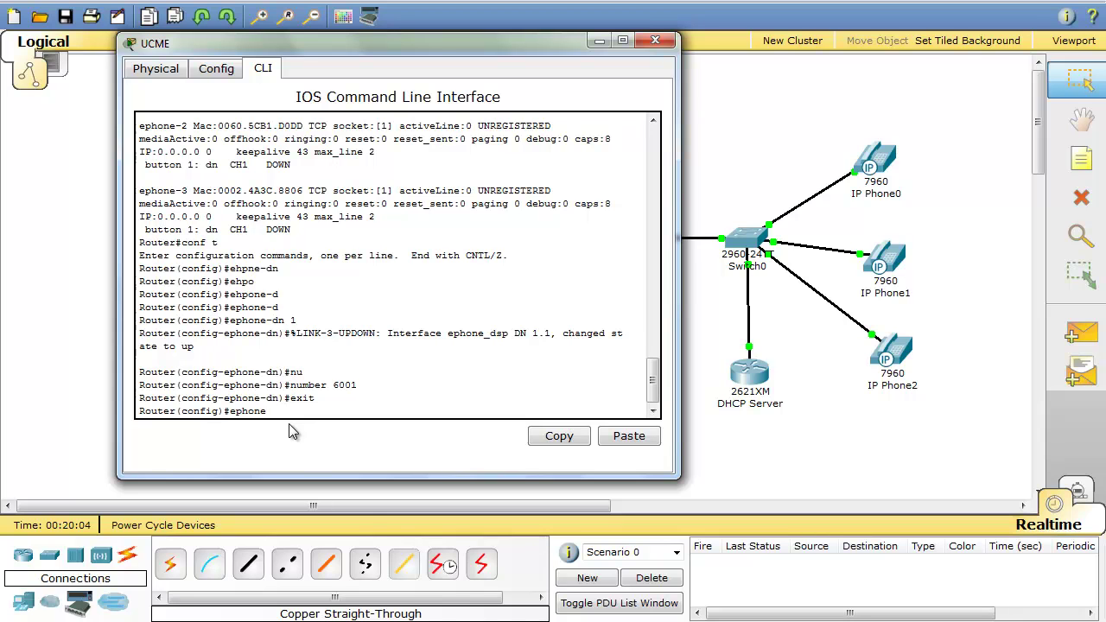
type("-d")
key("Tab")
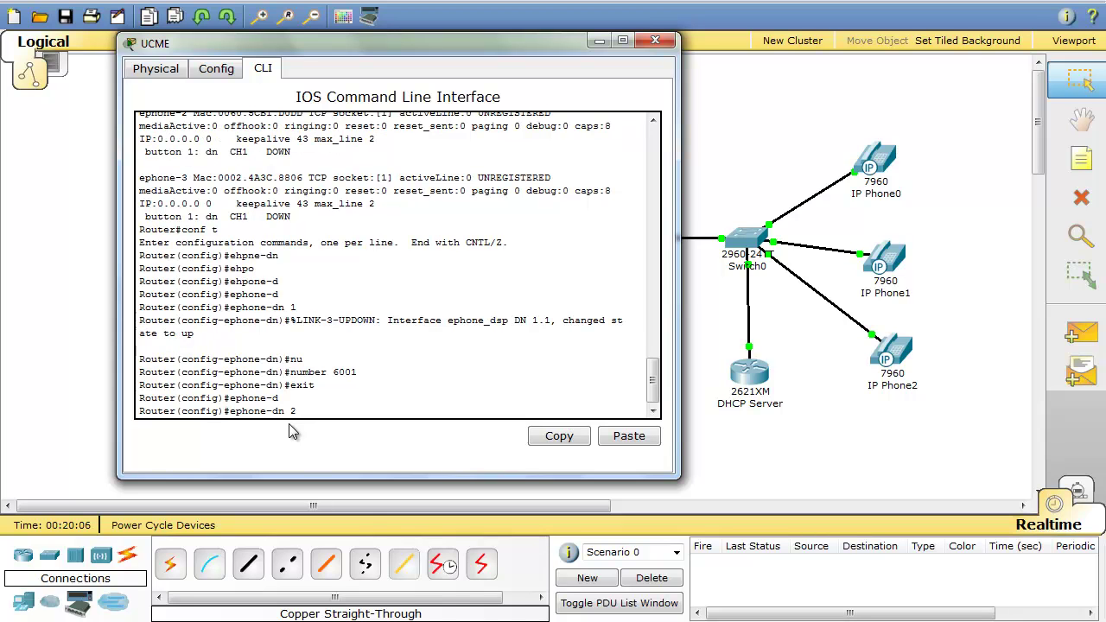
type("2")
key("Return")
type("nu")
key("Tab")
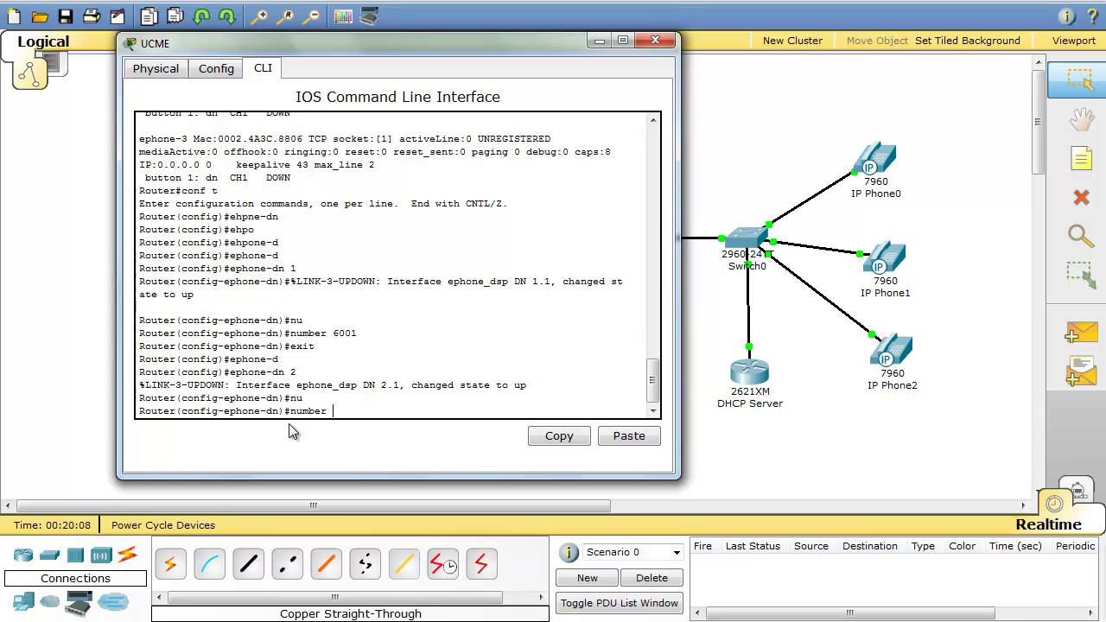
type("6002")
key("Return")
type("er(config-ephone-dn)#e")
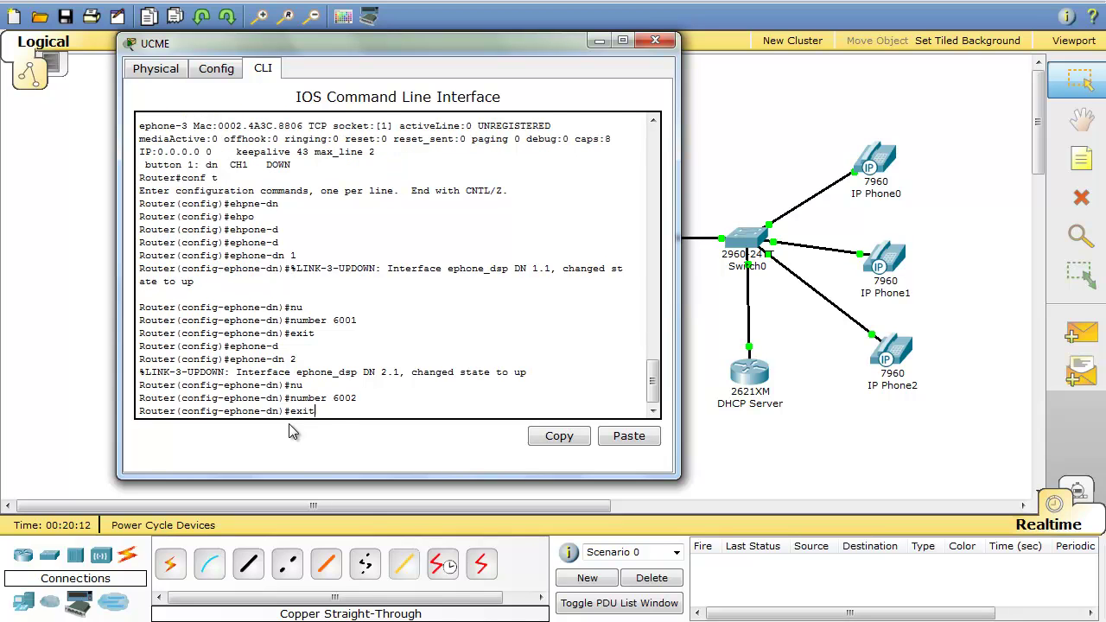
type("xit")
key("Return")
- Create ephone-dn 3 with number 6003, reusing earlier commands from history
key("Up")
key("Up")
key("Up")
key("BackSpace")
type("3")
key("Return")
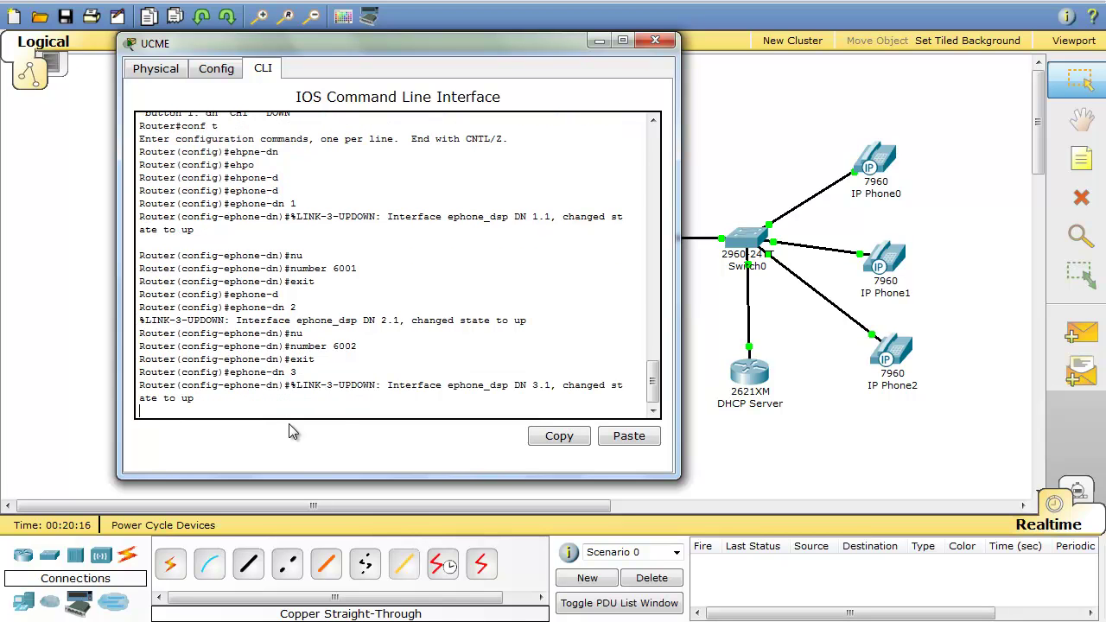
key("Up")
key("Up")
key("Up")
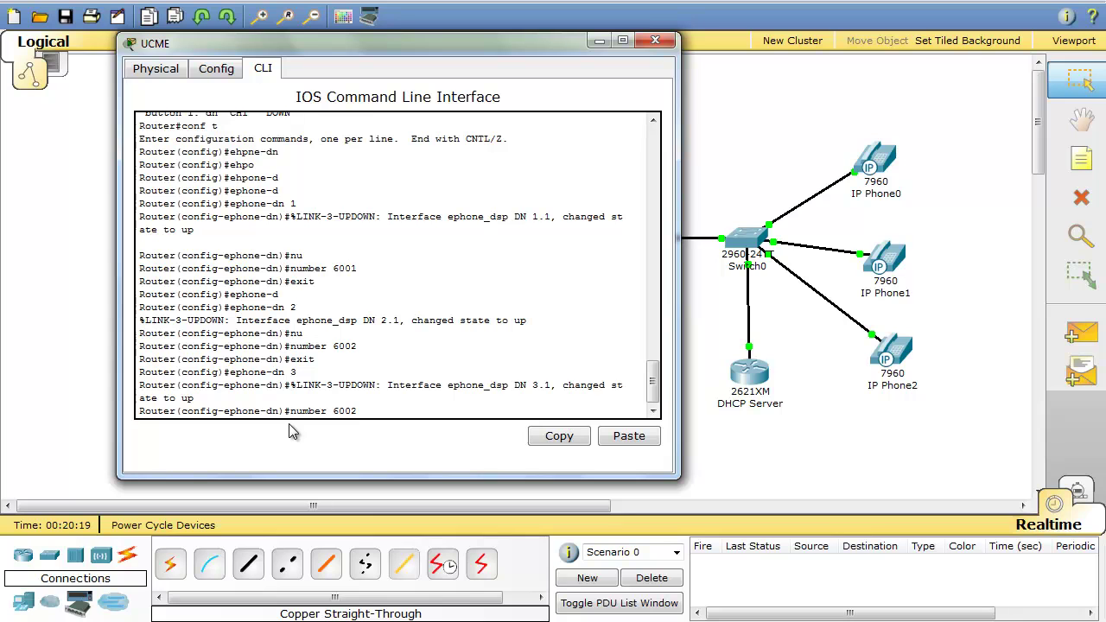
key("BackSpace")
type("3")
key("Return")
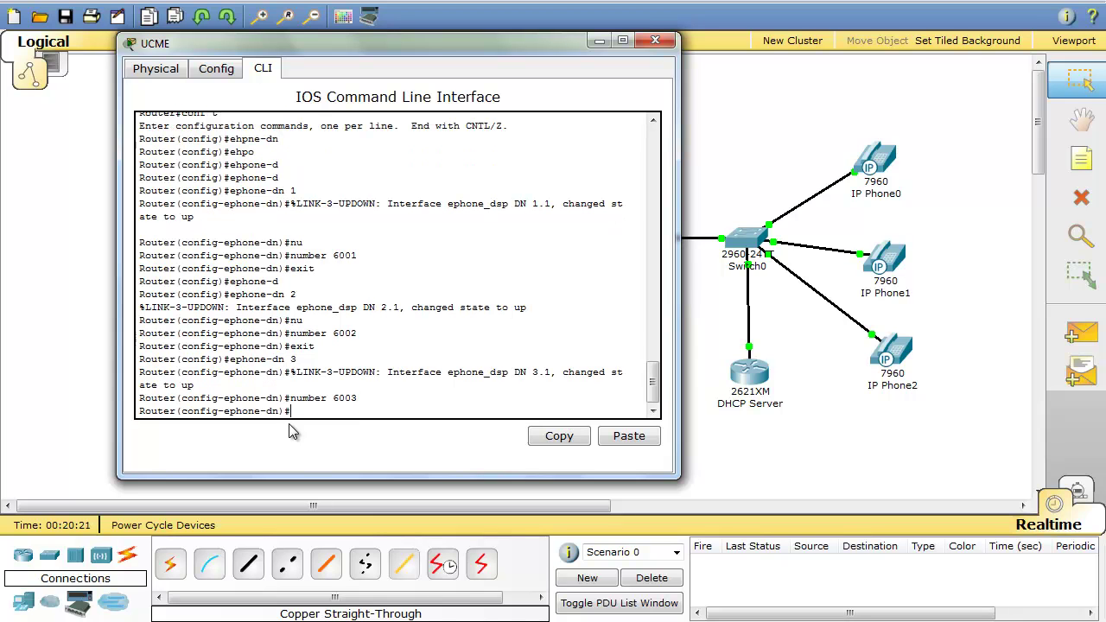
type("exit")
key("Return")
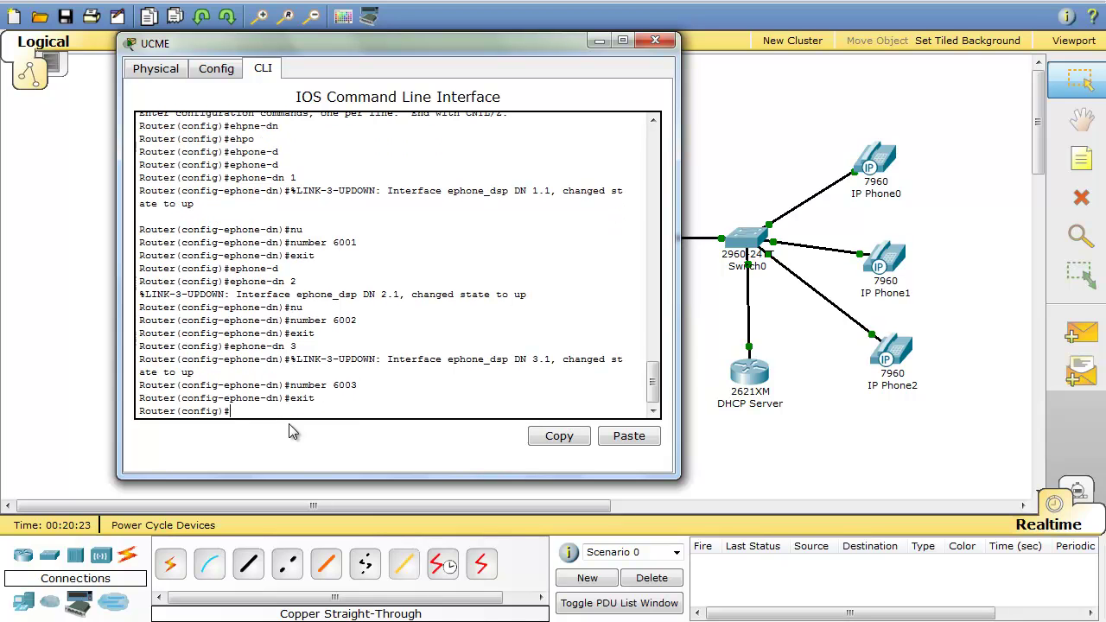
- Bind ephone 1's line button to directory number 1 with 'button 1:1'
type("ephone 1")
key("Return")
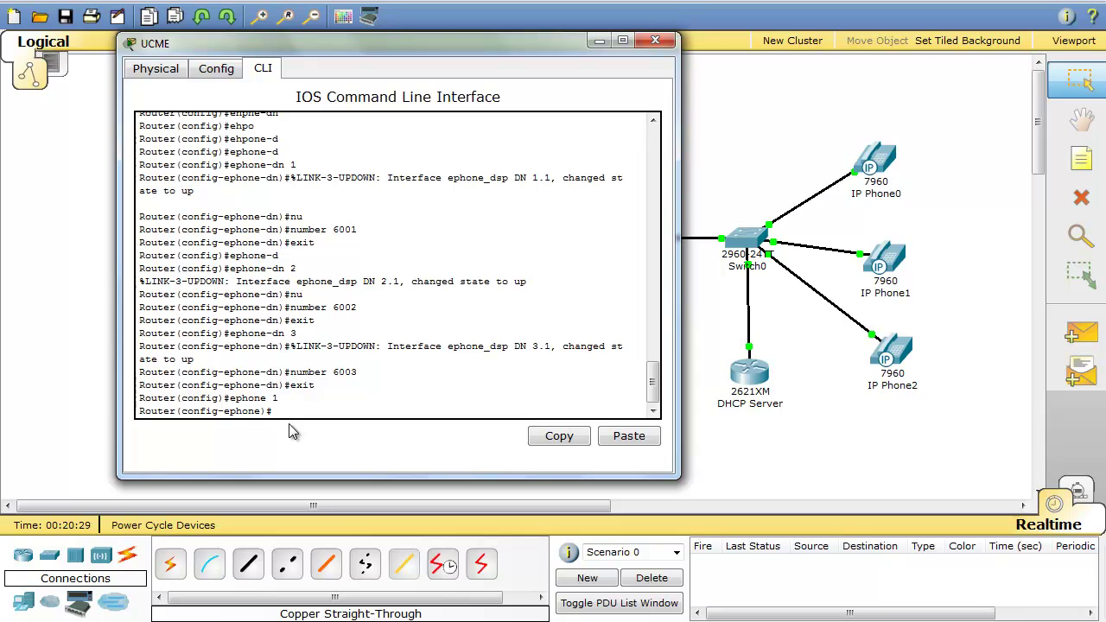
type("but")
key("Tab")
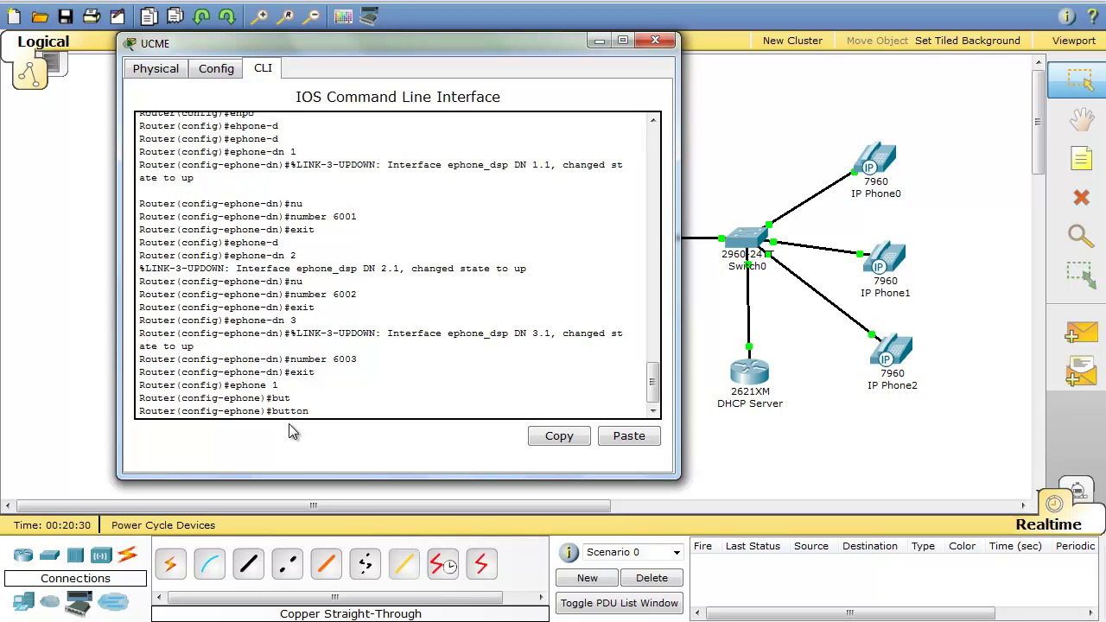
type("1:1")
key("Return")
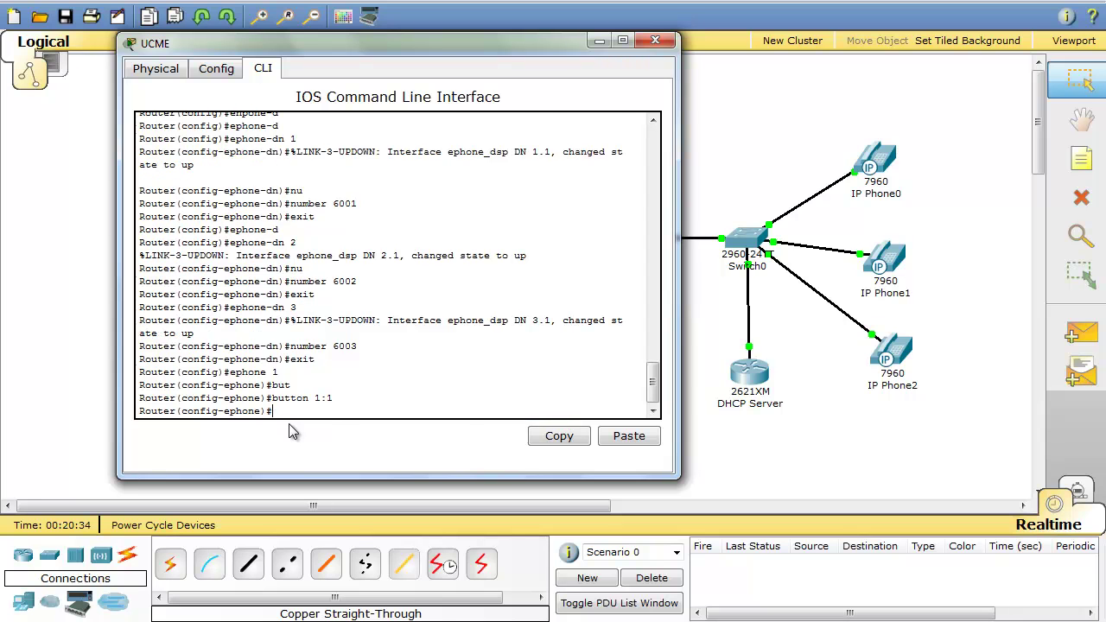
key("Return")
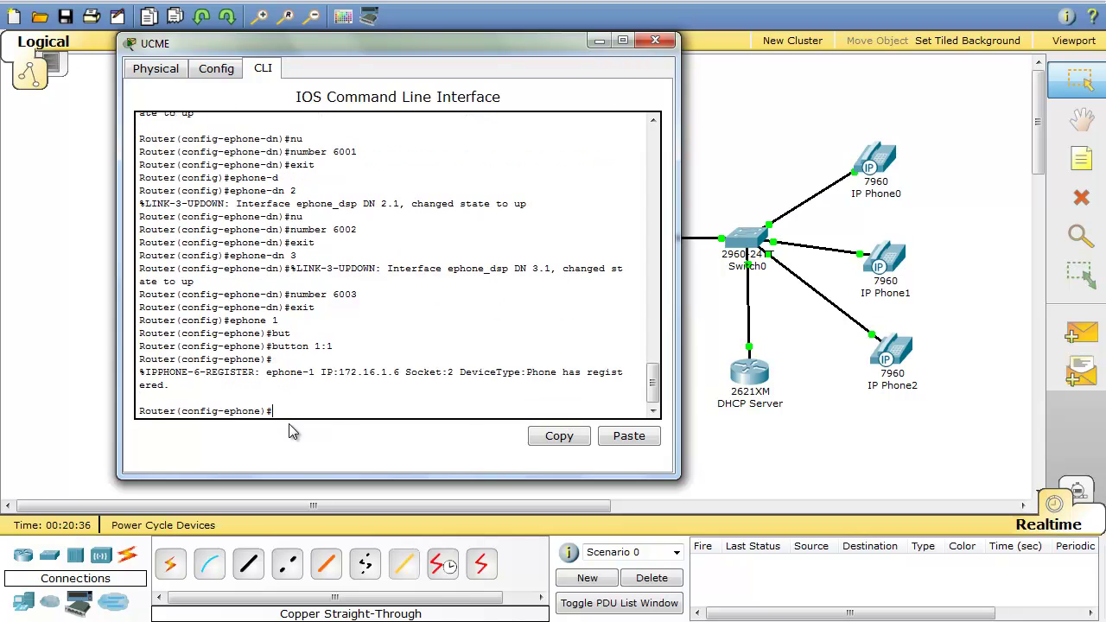
type("exit")
key("Return")
- Bind ephone 2's line button to directory number 2 with 'button 1:2'
key("Up")
key("Up")
key("Up")
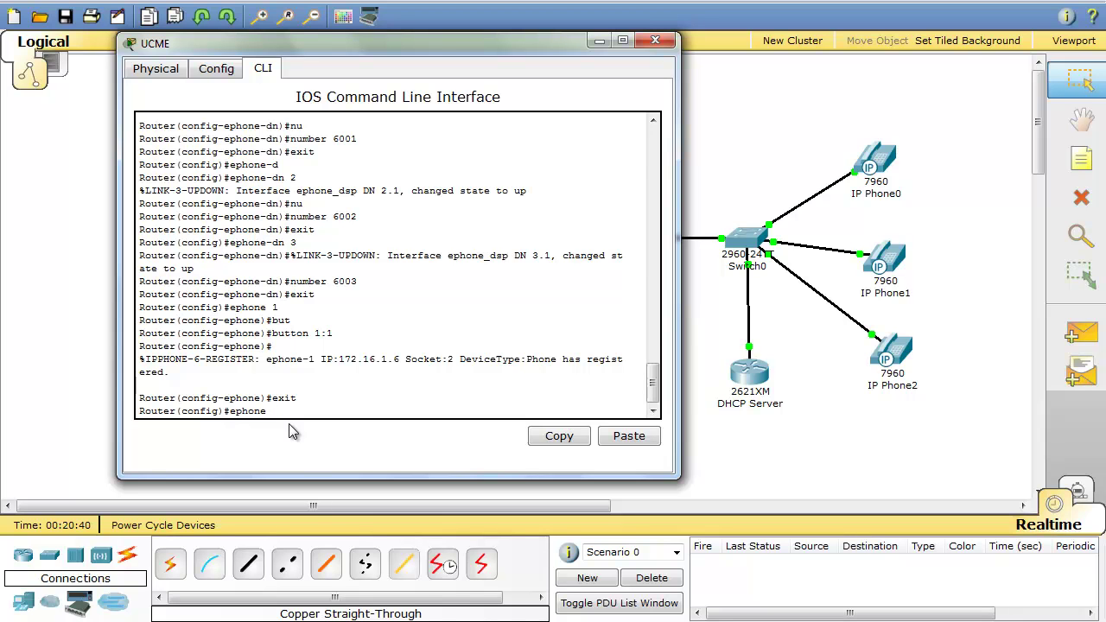
type("2")
key("Return")
type("button 1:1")
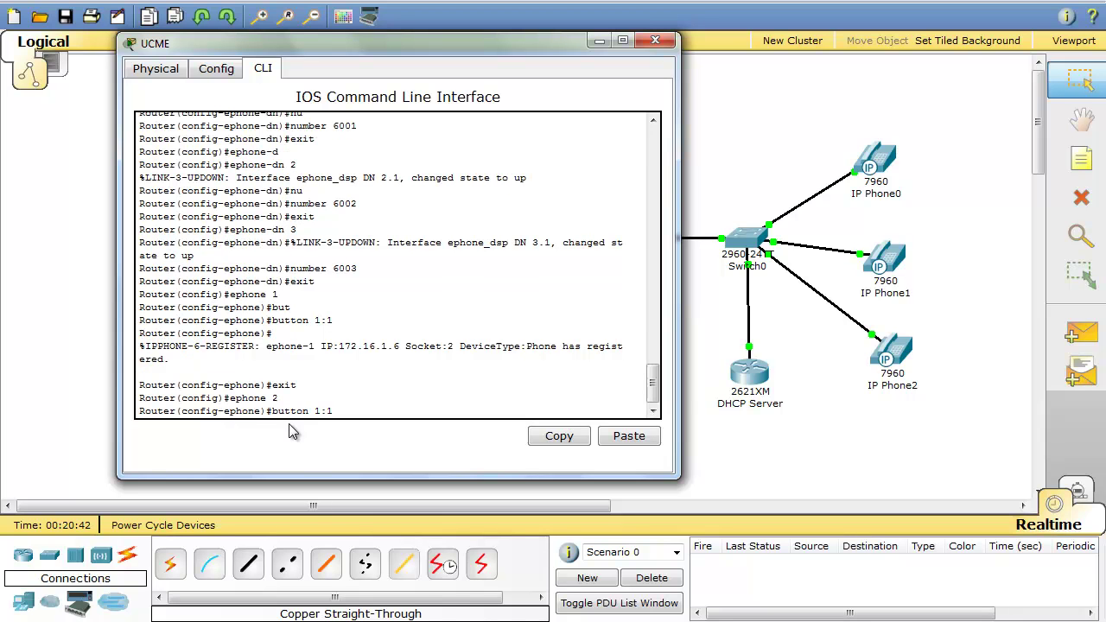
key("BackSpace")
type("2")
key("Return")
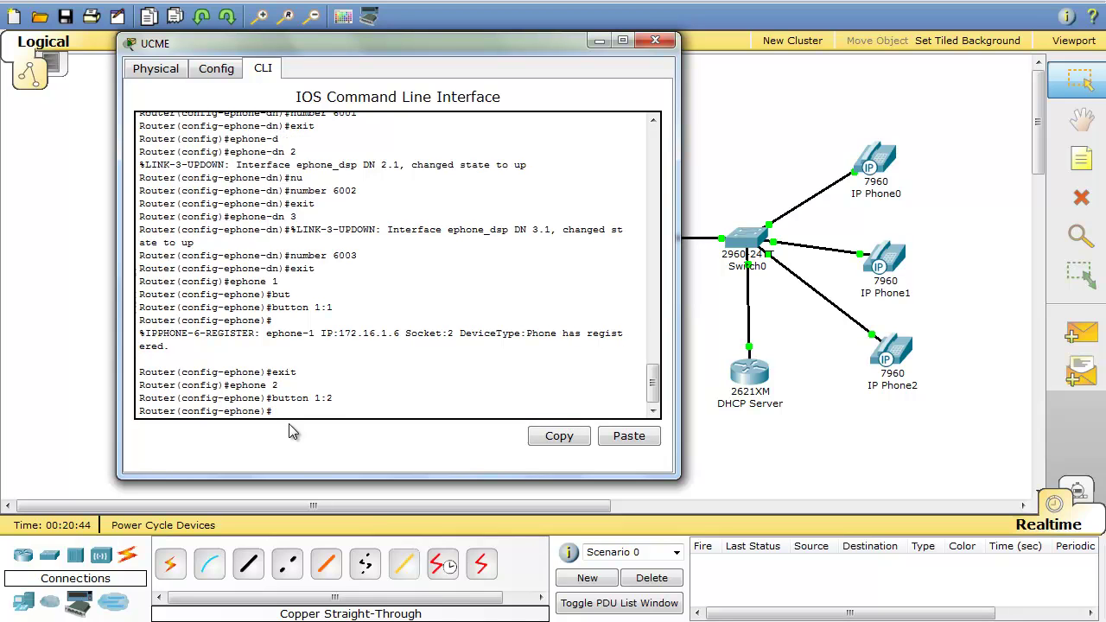
type("exit")
key("Return")
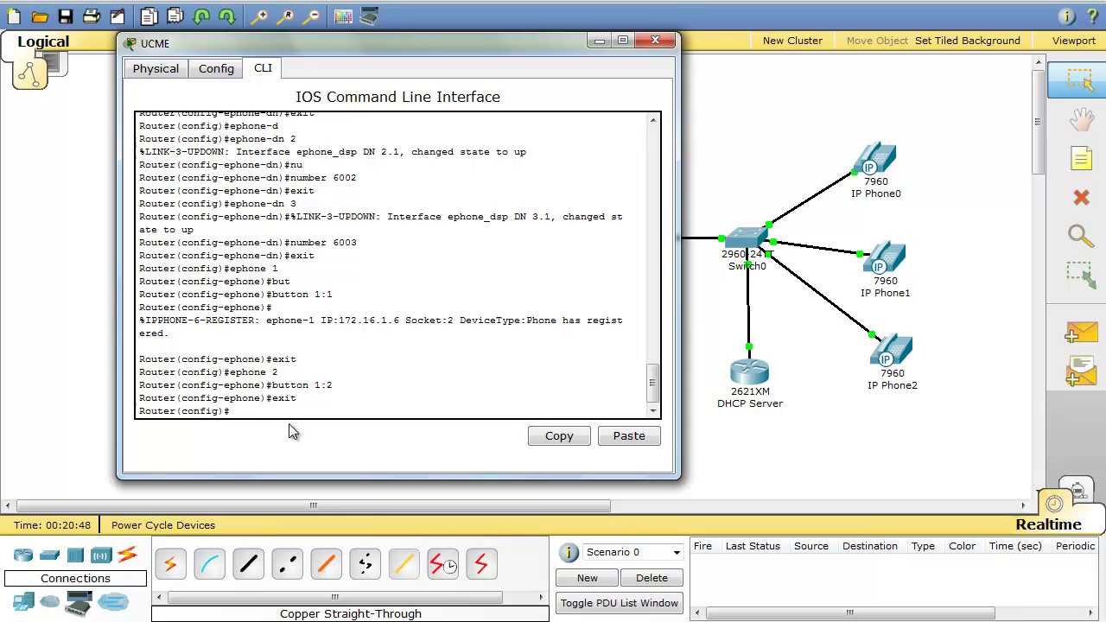
- Bind ephone 3's line button to directory number 3 with 'button 1:3'
type("ephone 2")
key("BackSpace")
type("3")
key("Return")
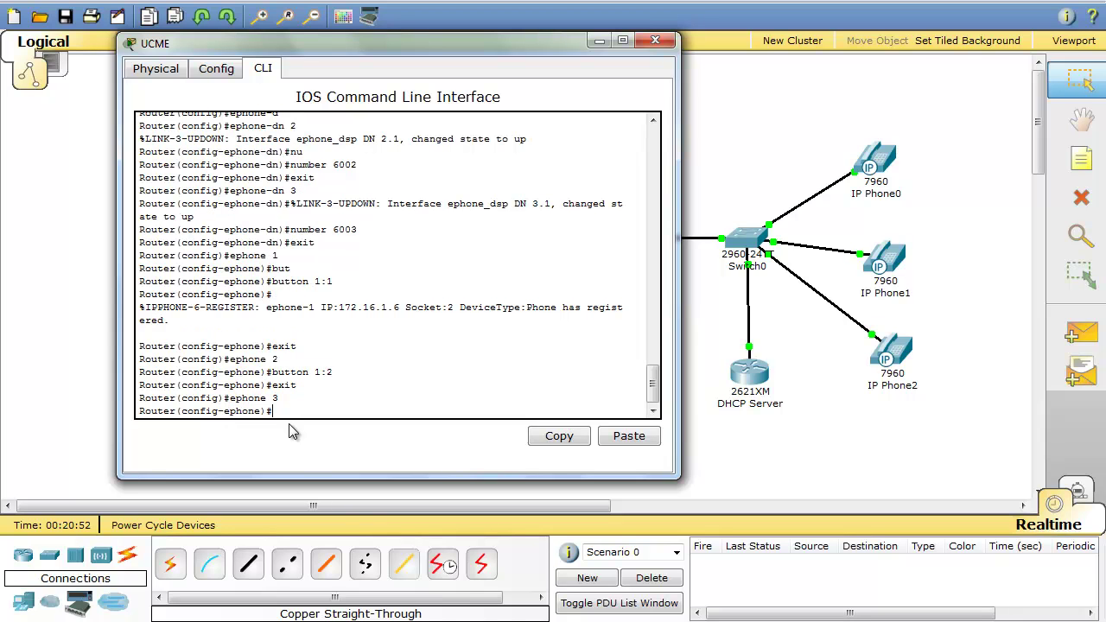
key("Up")
key("Up")
key("Up")
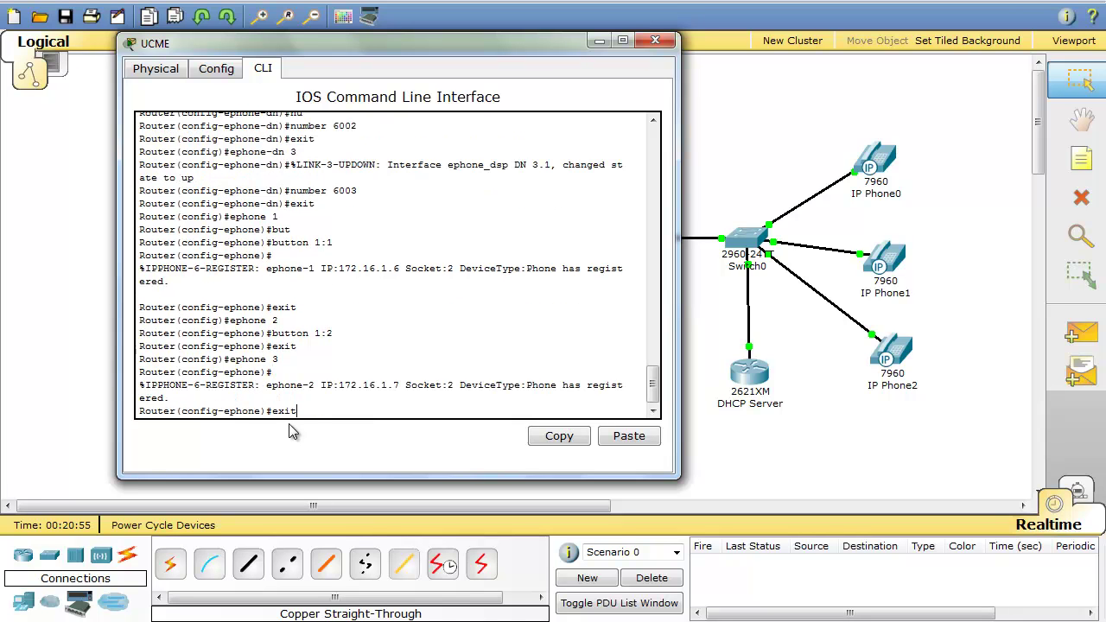
key("BackSpace")
type("3")
key("Return")
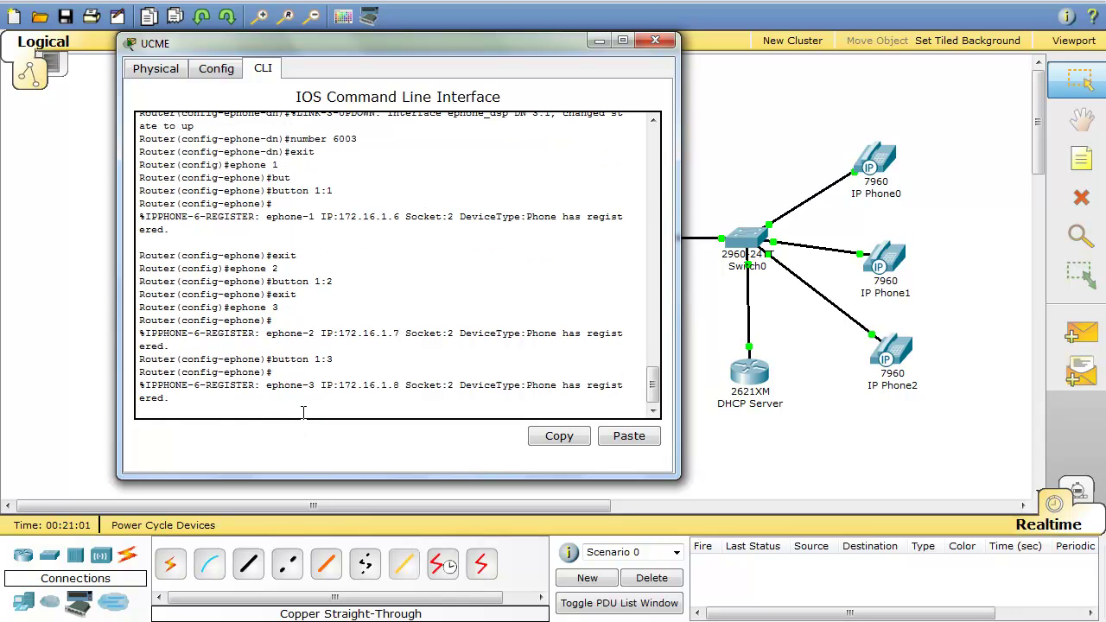
key("Return")
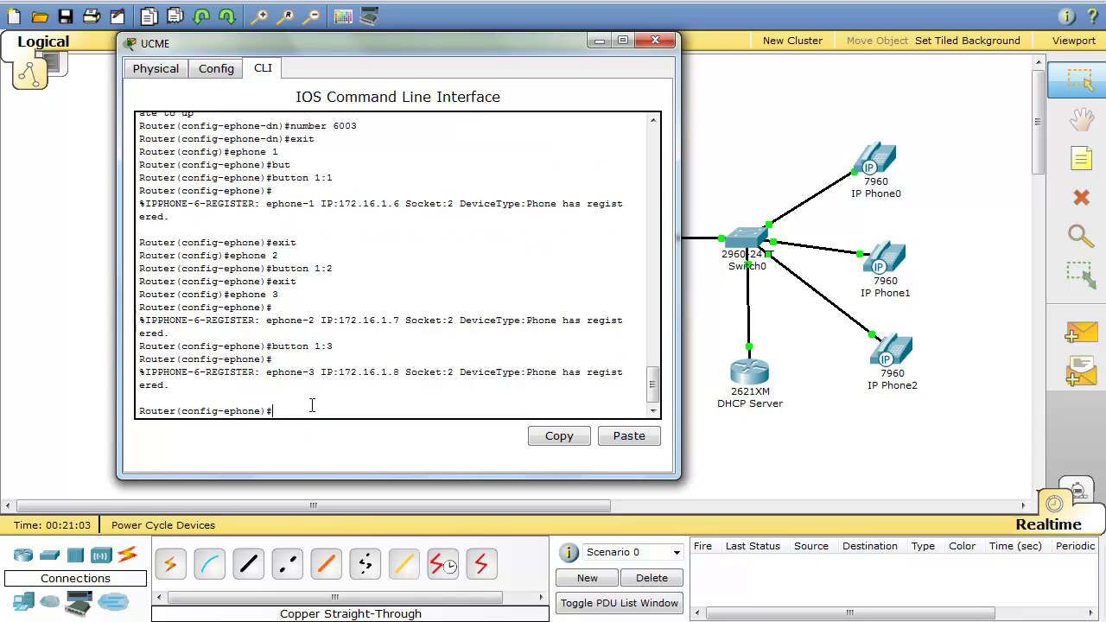
- Leave configuration mode and run 'show ephone' to list the registered phones
key("ctrl+z")
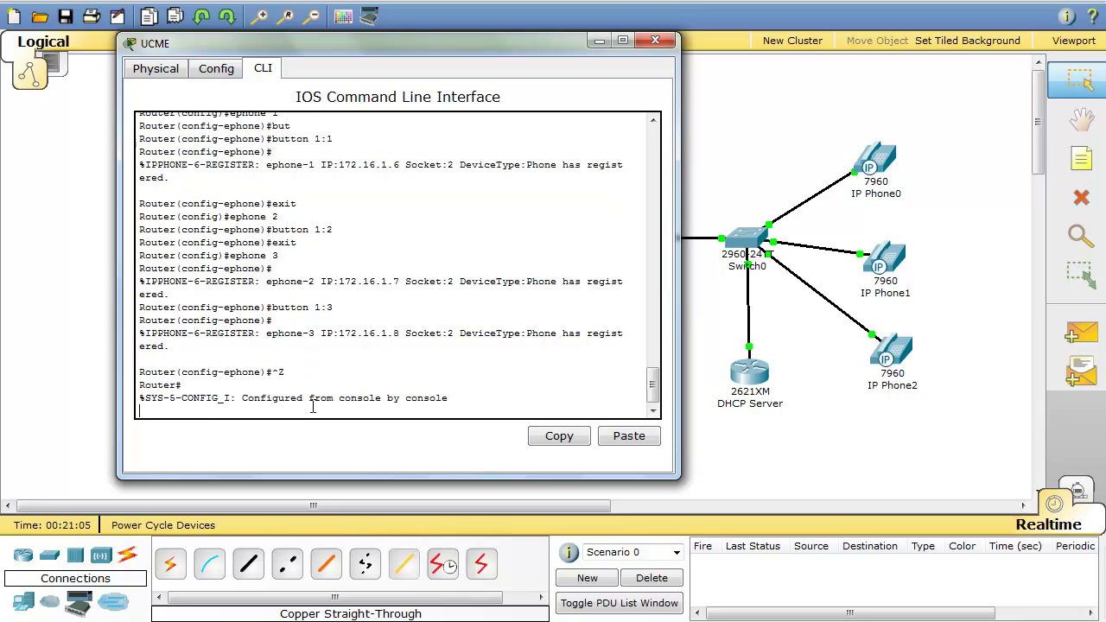
type("sh ep")
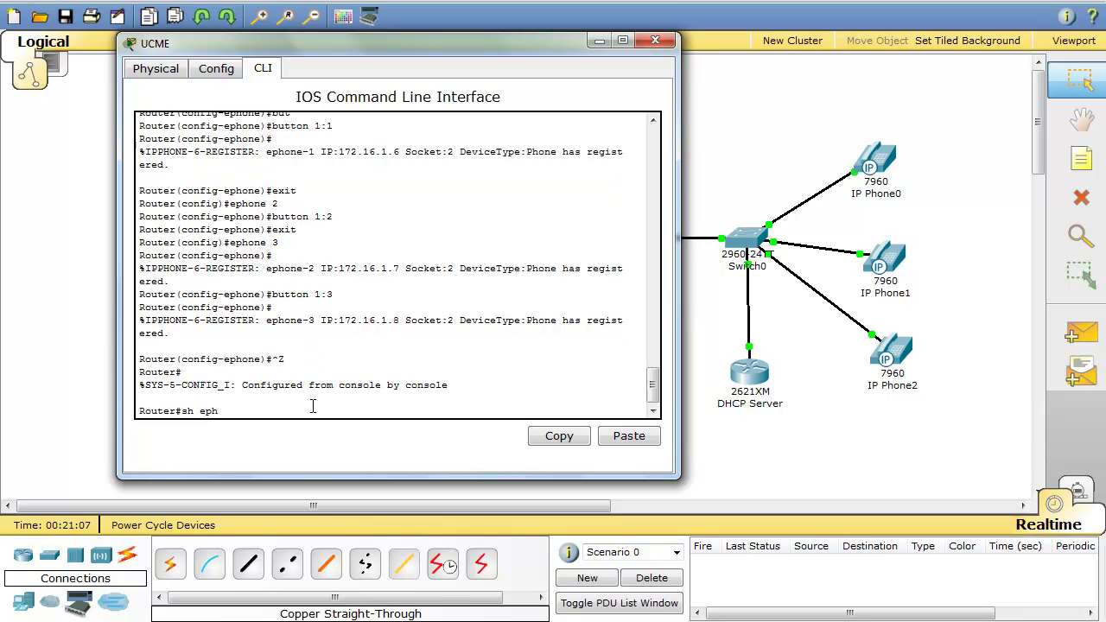
type("h")
key("Tab")
key("Return")
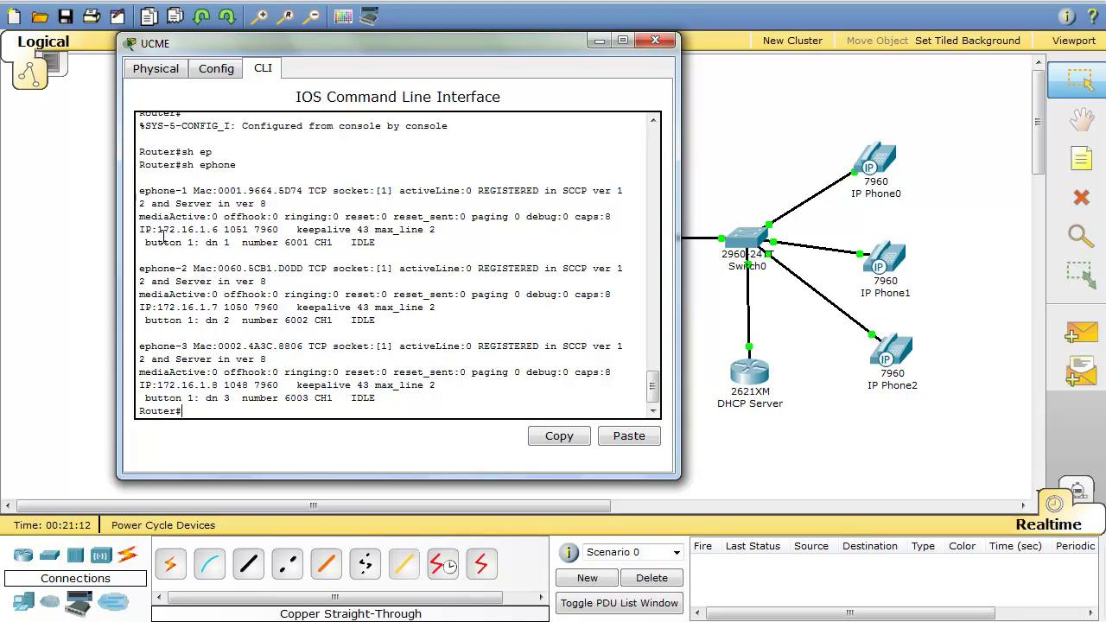
- Highlight each phone's address and number: 172.16.1.6/6001, 172.16.1.7/6002, 172.16.1.8/6003
left_click_drag(157, 230, 221, 230)
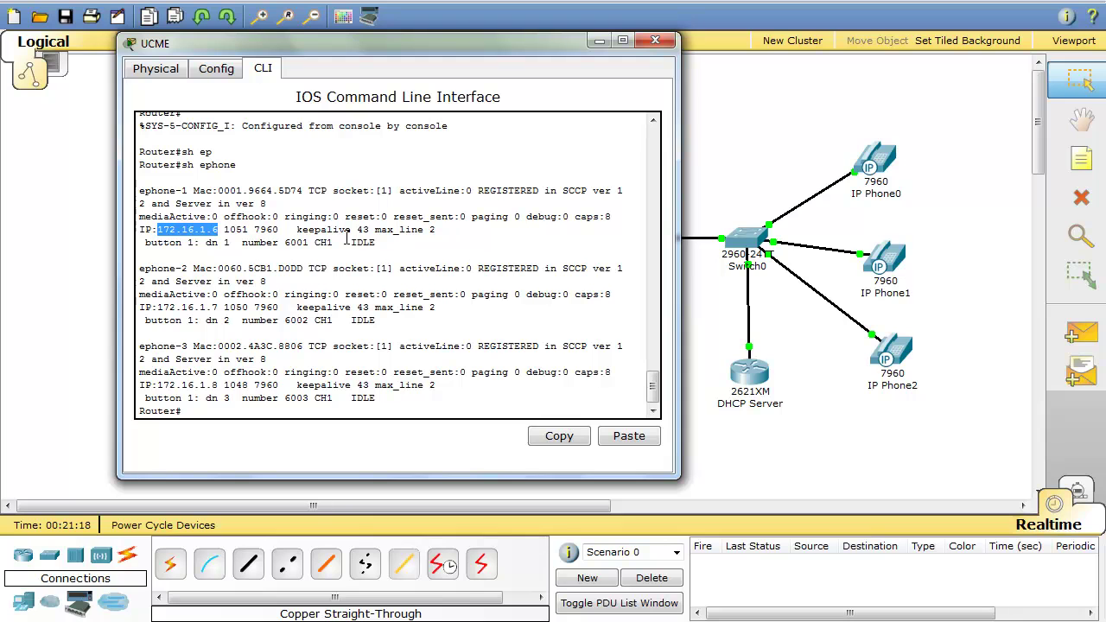
left_click_drag(283, 243, 308, 243)
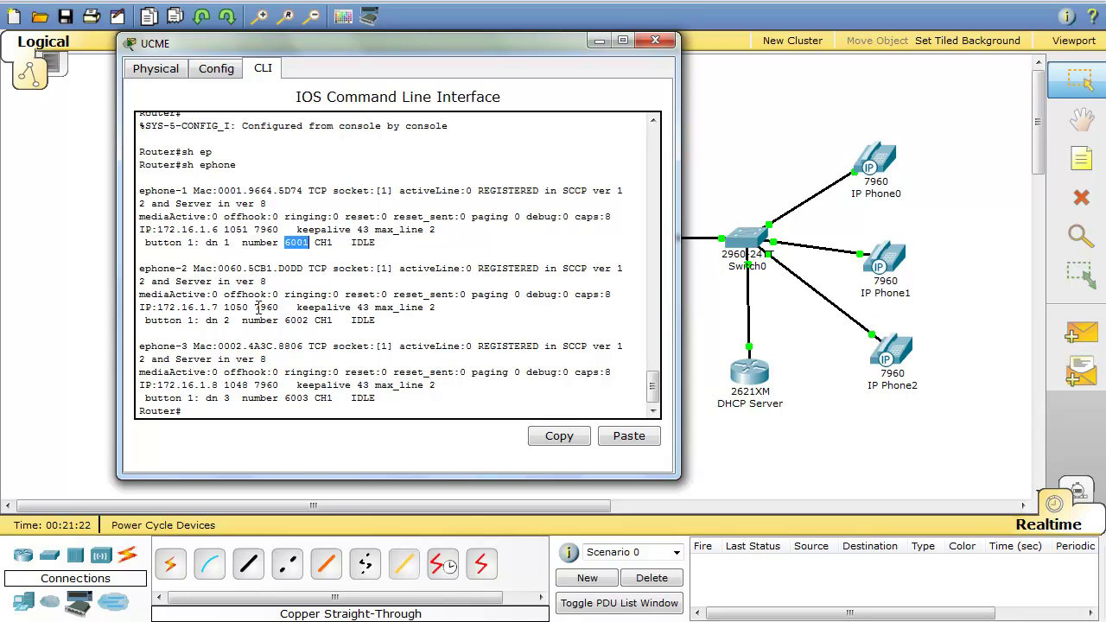
left_click_drag(158, 308, 223, 307)
left_click_drag(286, 321, 309, 320)
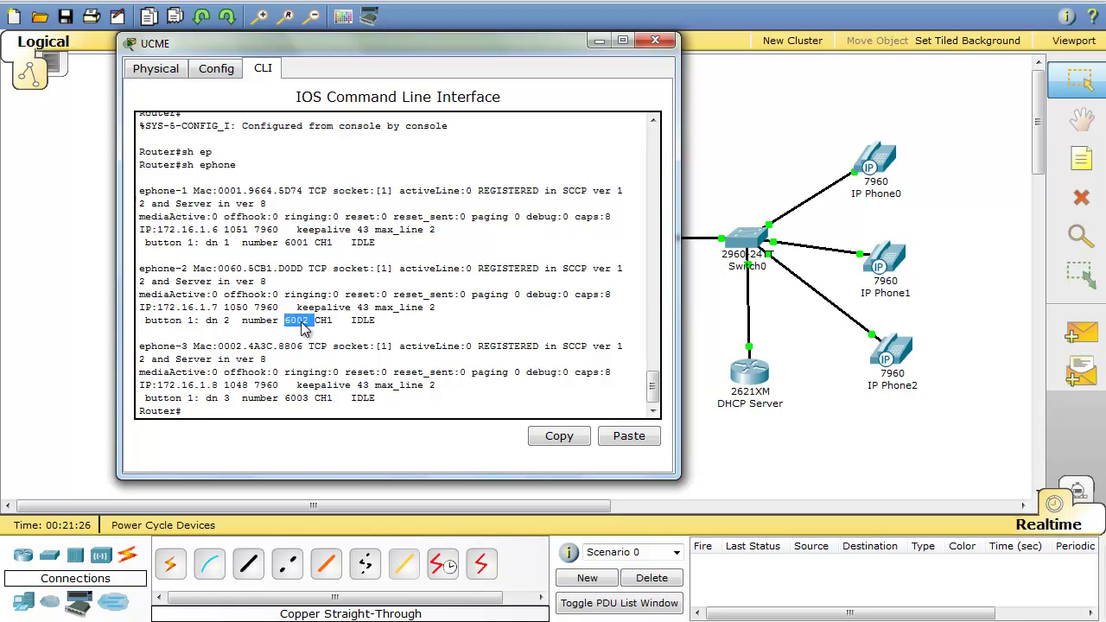
left_click_drag(158, 385, 223, 385)
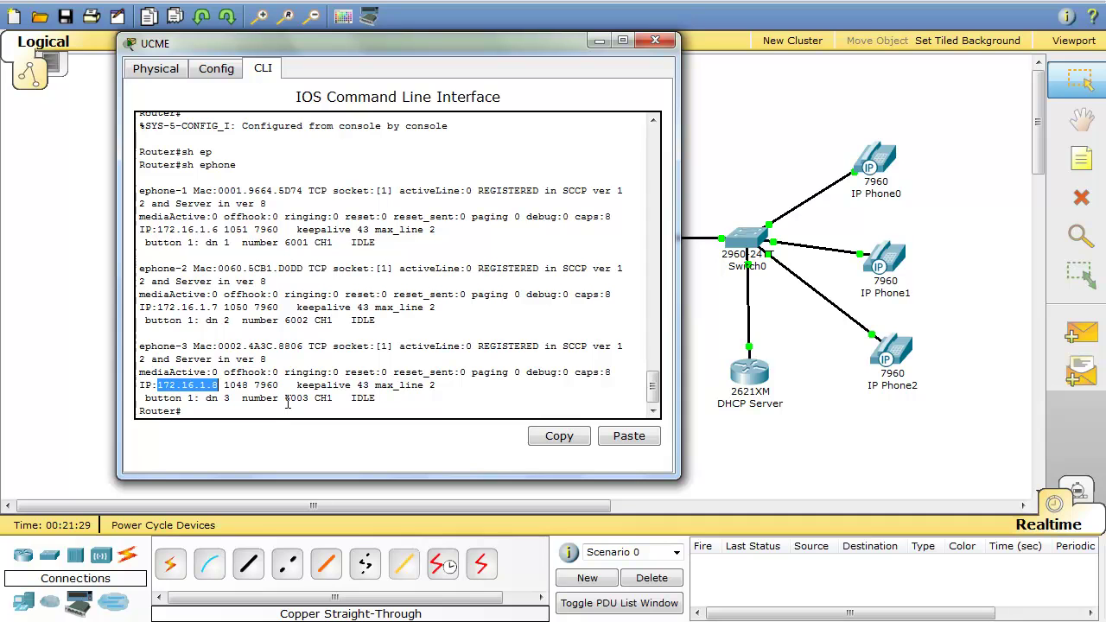
left_click_drag(286, 398, 309, 399)
- Close the UCME console and view each IP phone's display, confirming 6002 on Phone1 and 6003 on Phone2
left_click(655, 40)
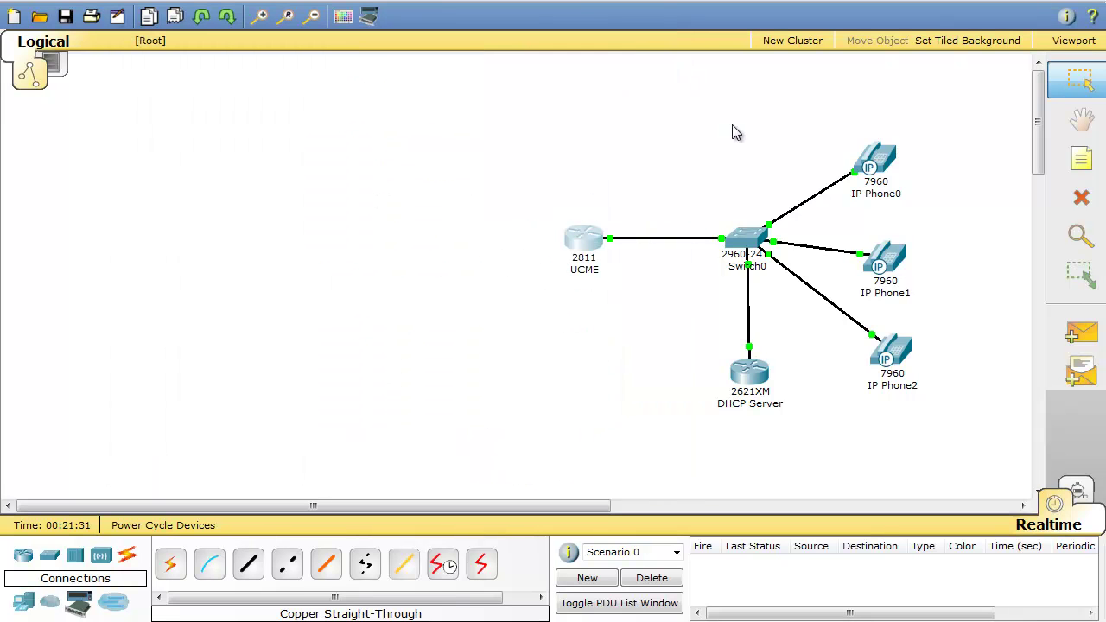
left_click(877, 158)
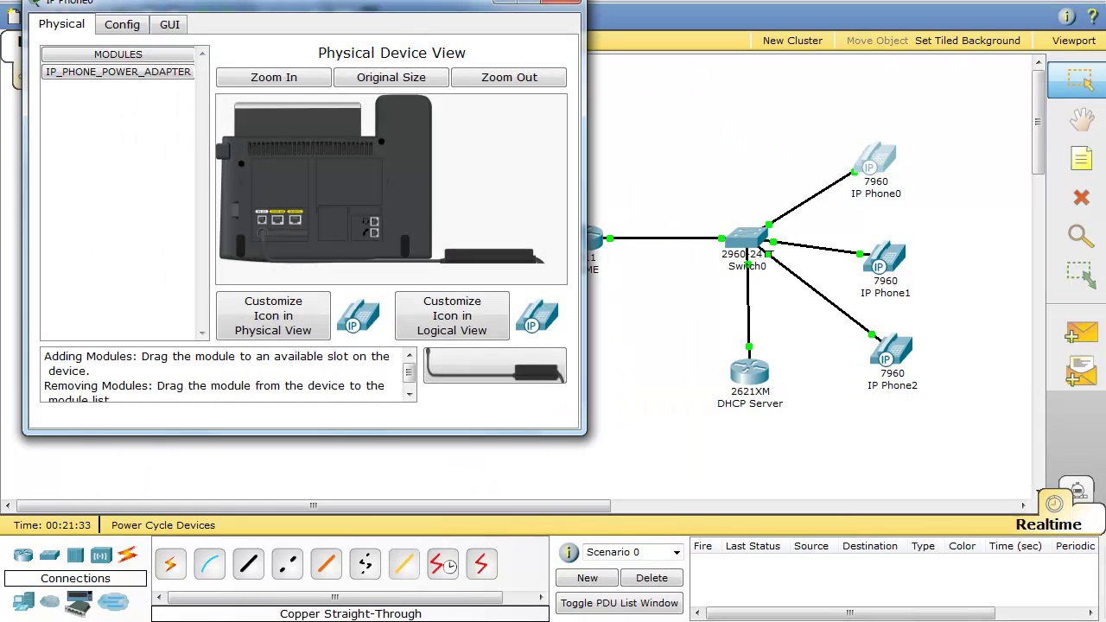
left_click(173, 26)
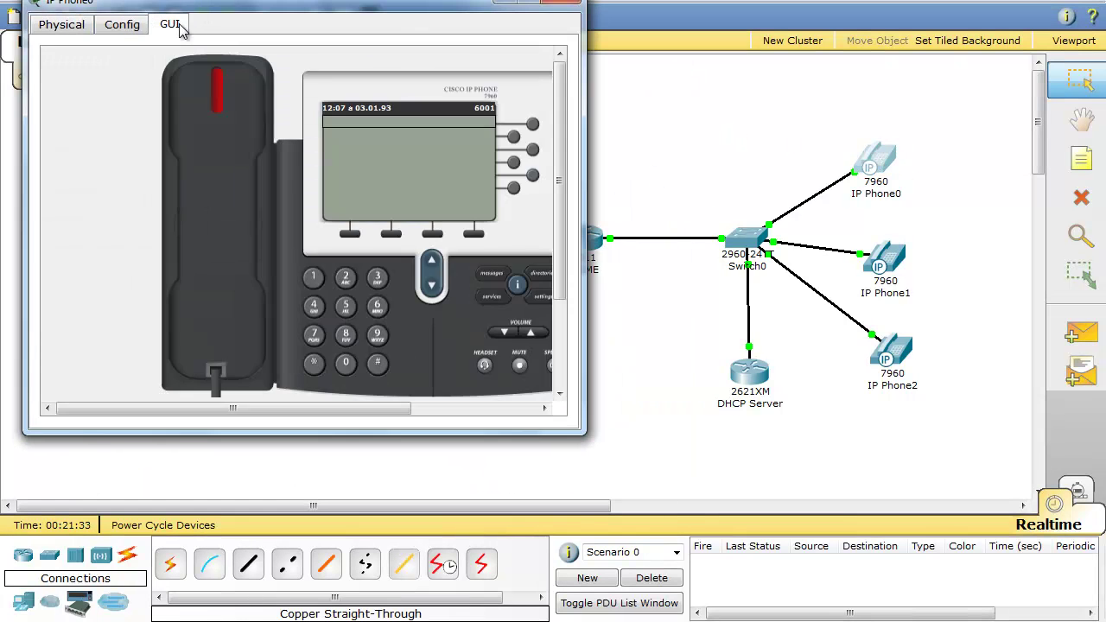
left_click(560, 5)
left_click(885, 259)
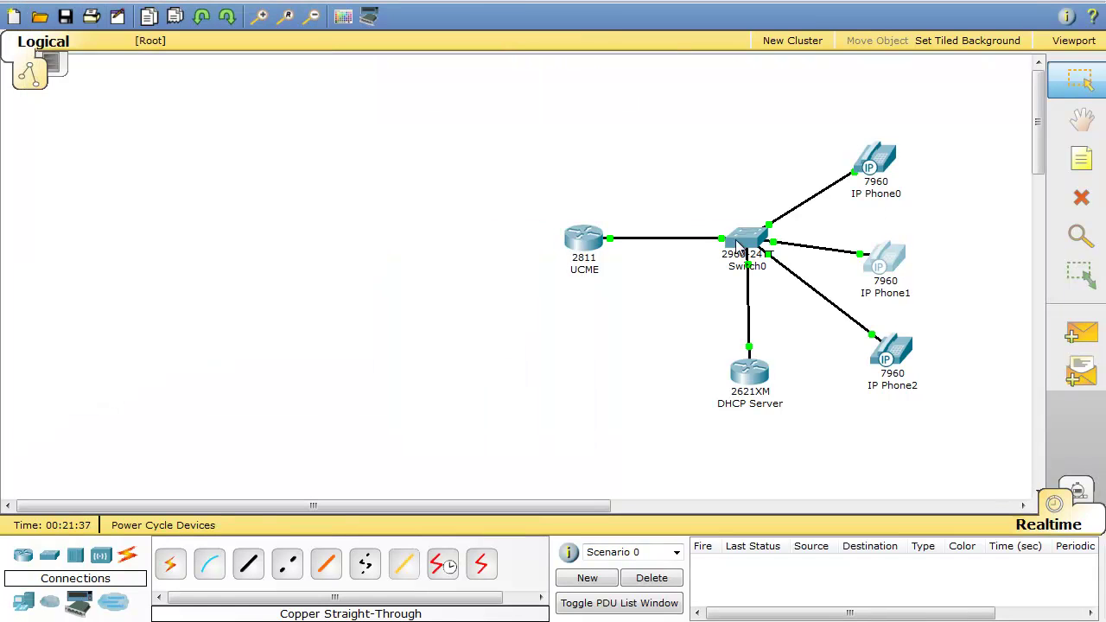
left_click(194, 46)
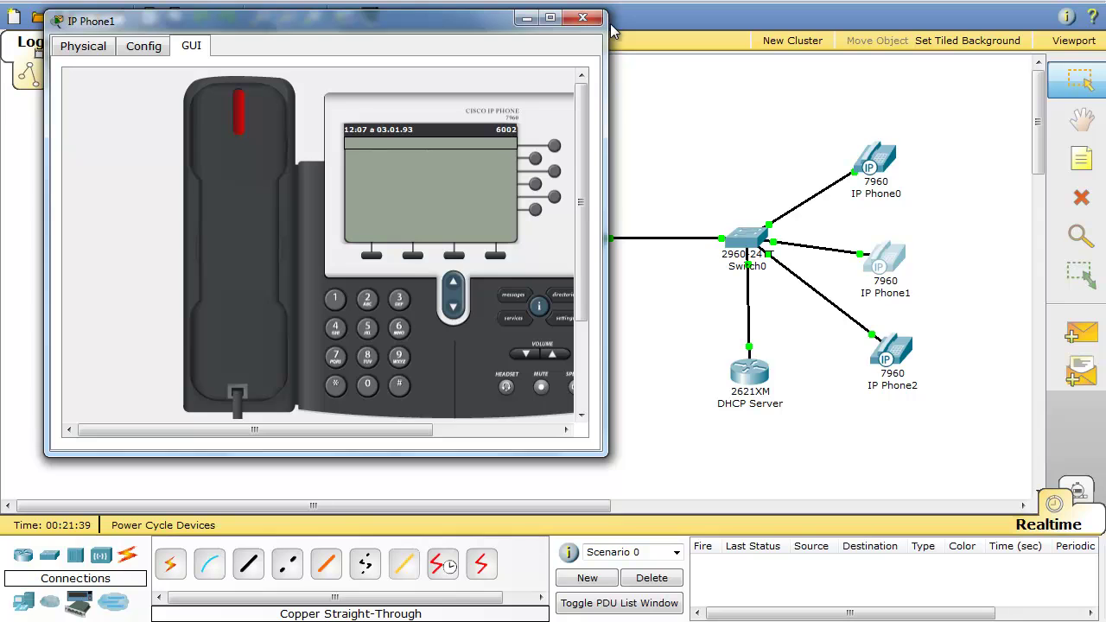
left_click(583, 17)
left_click(871, 367)
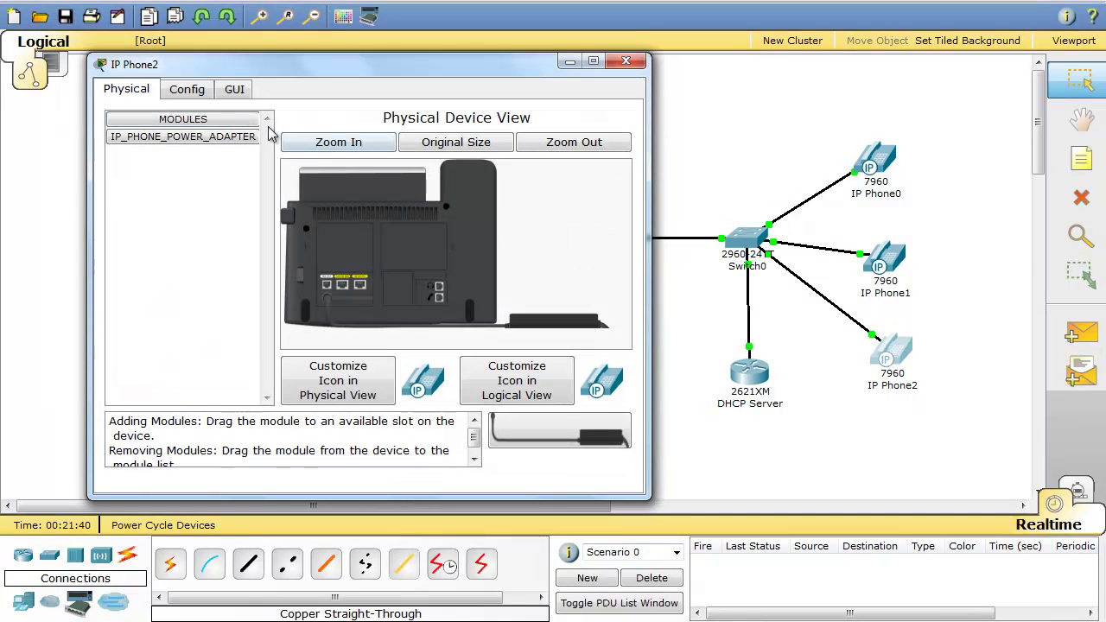
left_click(245, 92)
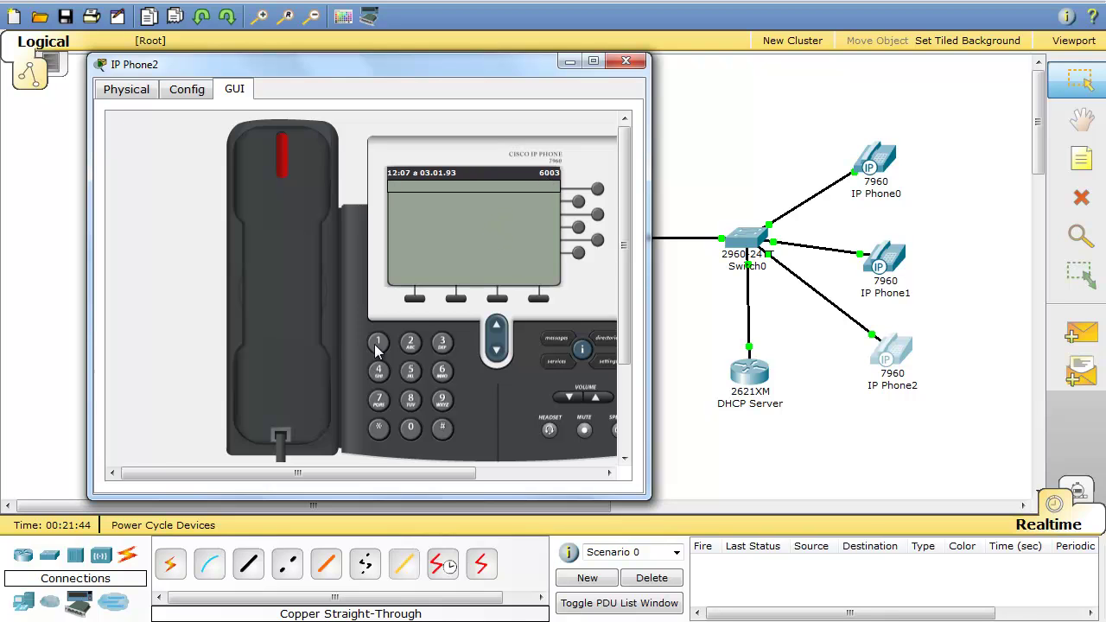
- Take IP Phone2 off-hook and dial 6001
left_click(293, 276)
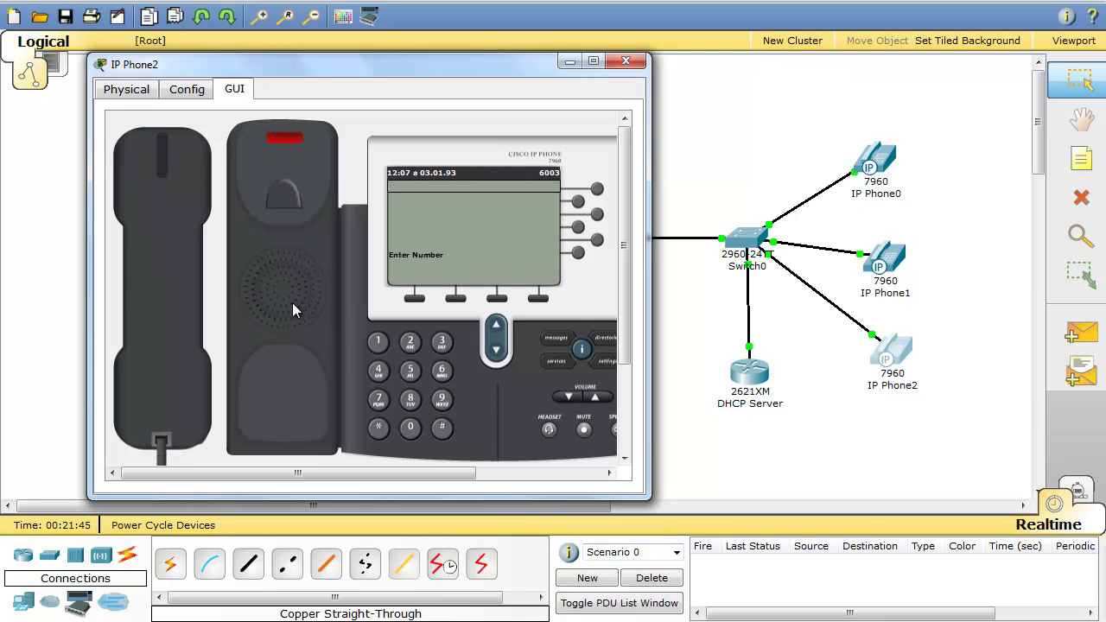
left_click(440, 369)
left_click(410, 427)
left_click(410, 427)
left_click(378, 343)
- Answer the incoming call from 6003 on IP Phone0
left_click(871, 164)
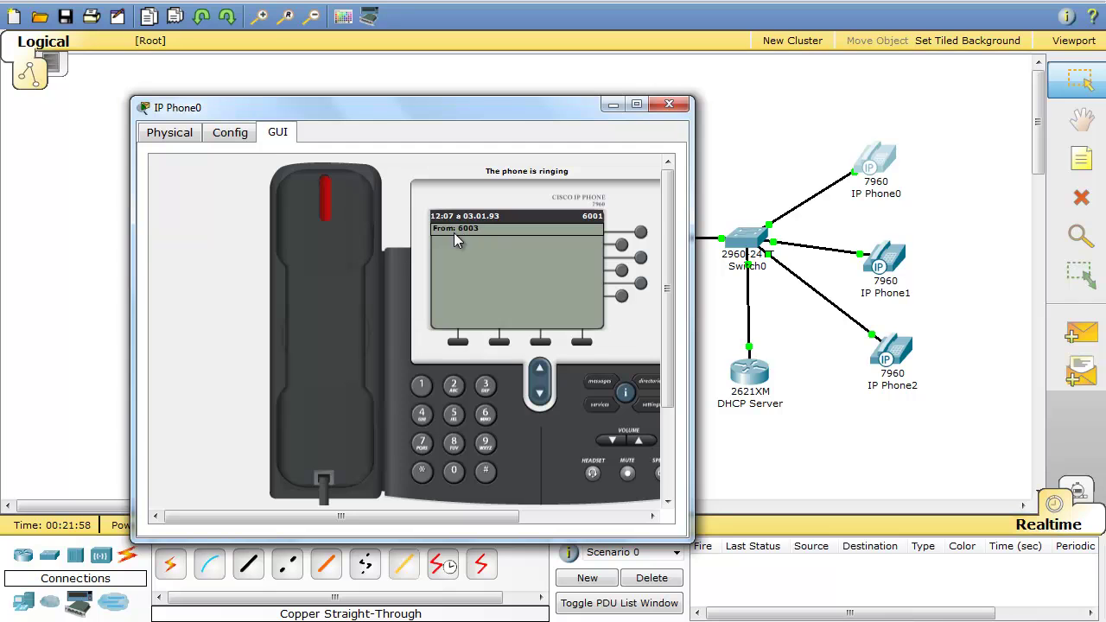
left_click(333, 246)
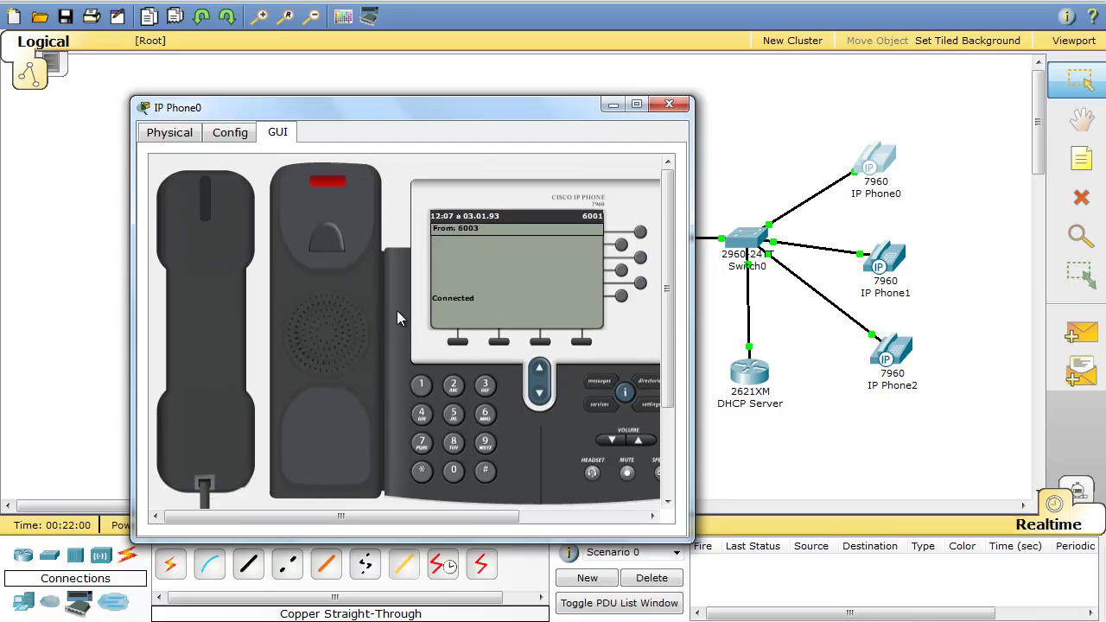
left_click_drag(541, 115, 460, 85)
- Dial 6001 from IP Phone1 off-hook, observe the Busy result, and close its window
left_click(906, 260)
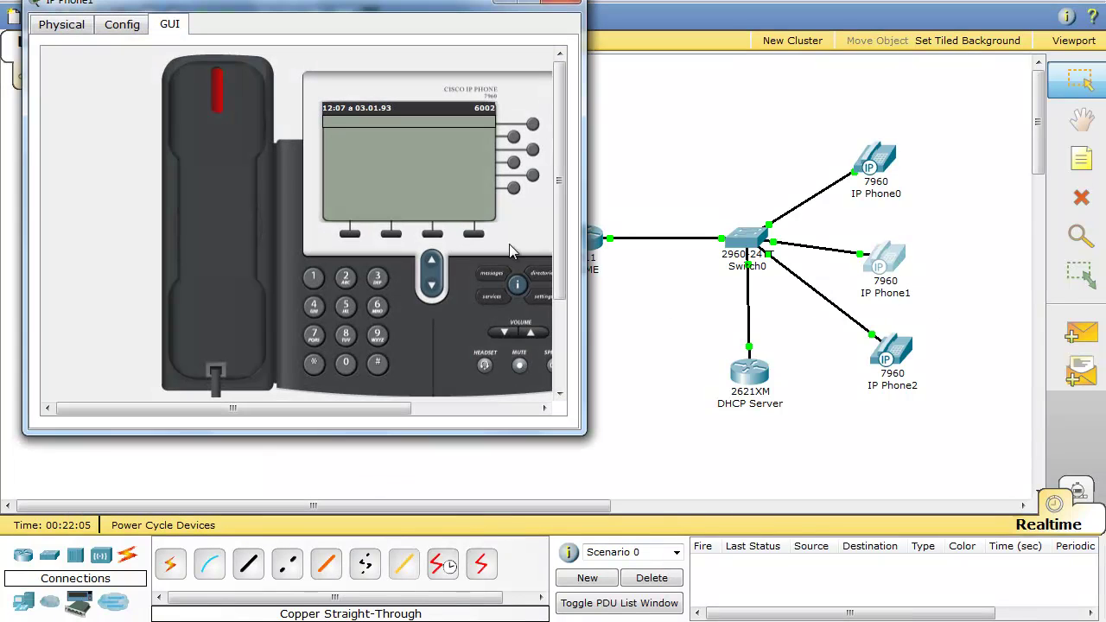
left_click(252, 234)
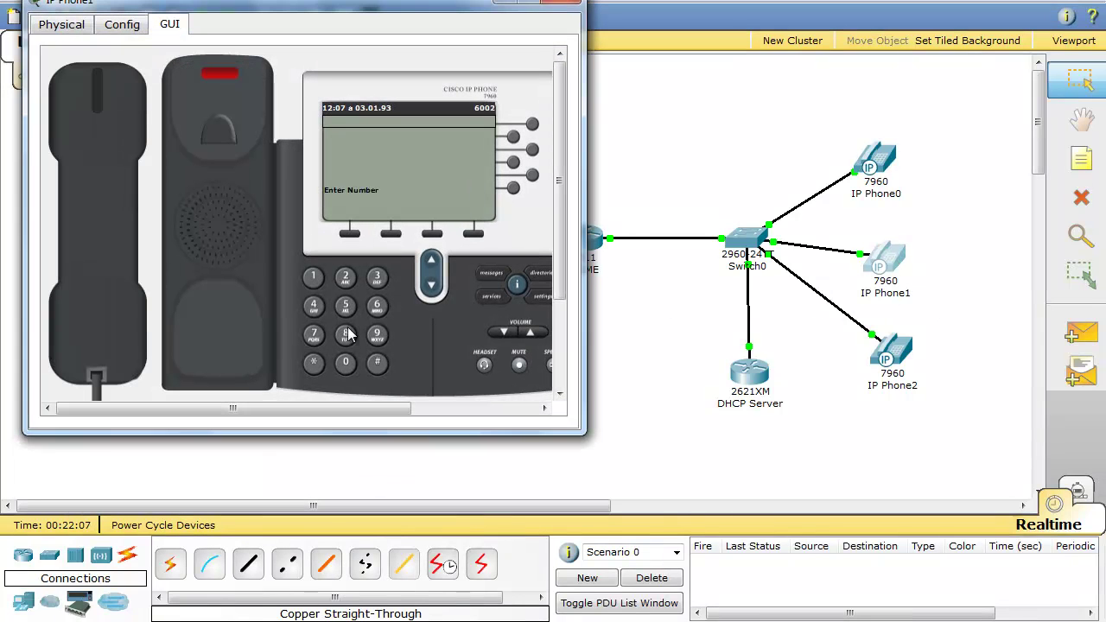
left_click(377, 306)
left_click(345, 362)
left_click(345, 362)
left_click(315, 276)
left_click(566, 4)
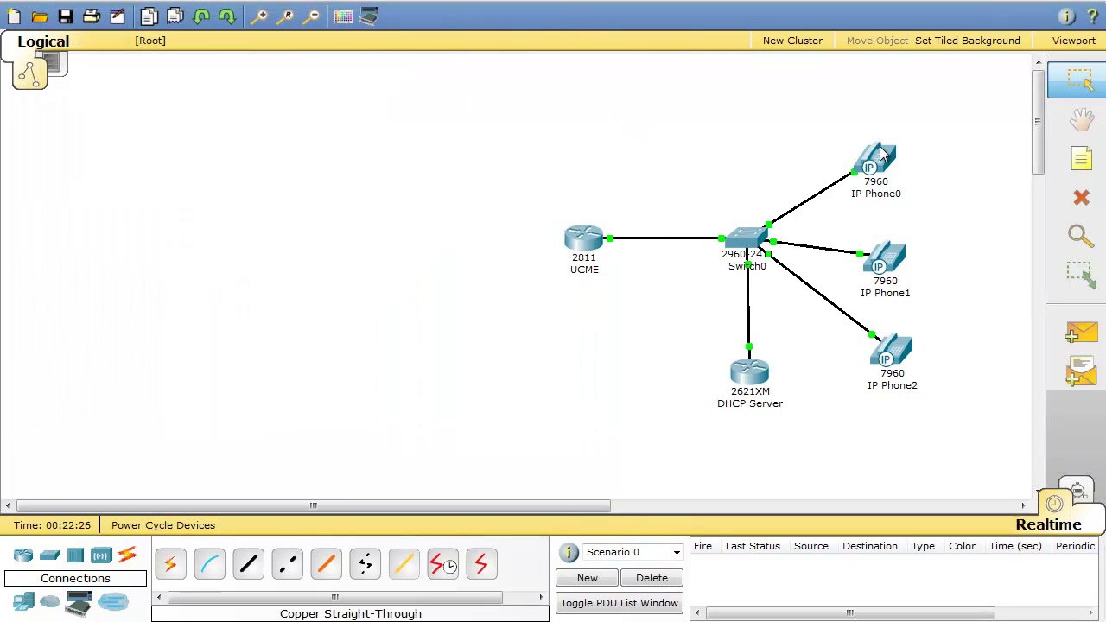
mouse_move(890, 158)
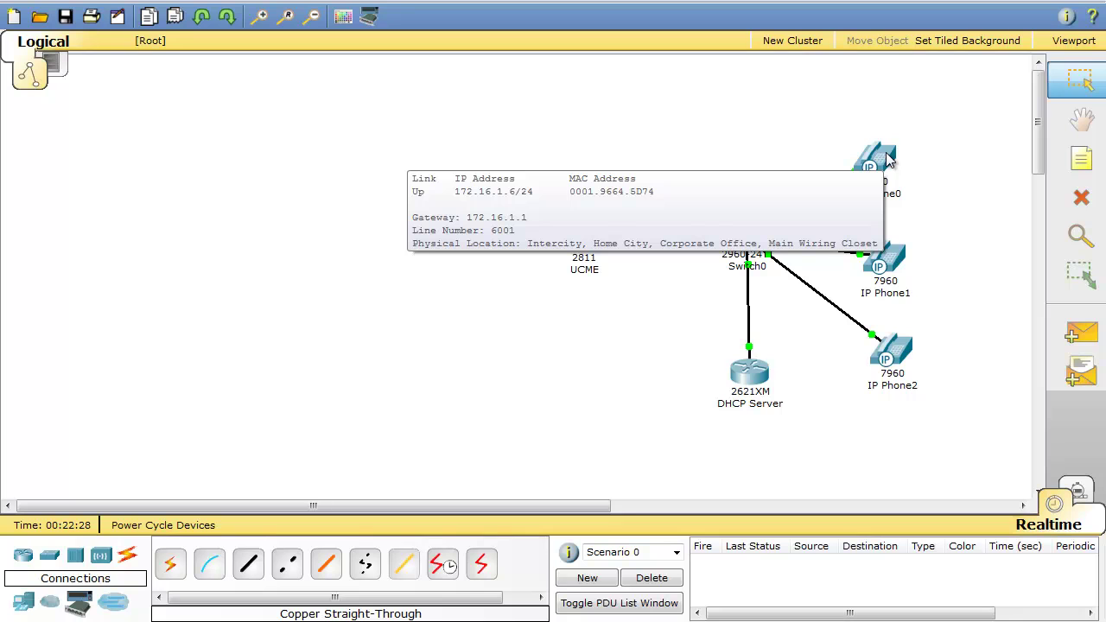